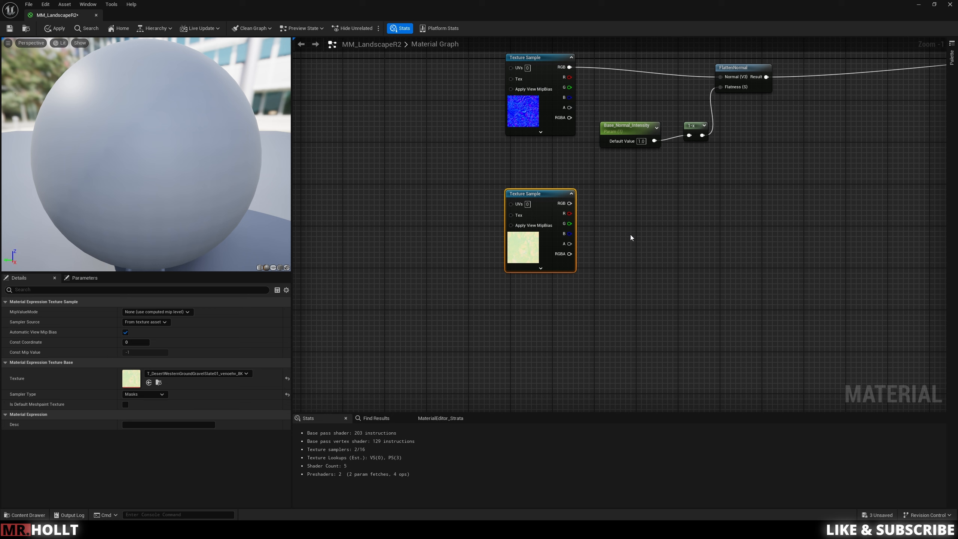
pyautogui.moveTo(570, 213); pyautogui.dragTo(657, 214)
pyautogui.moveTo(570, 223); pyautogui.dragTo(649, 226)
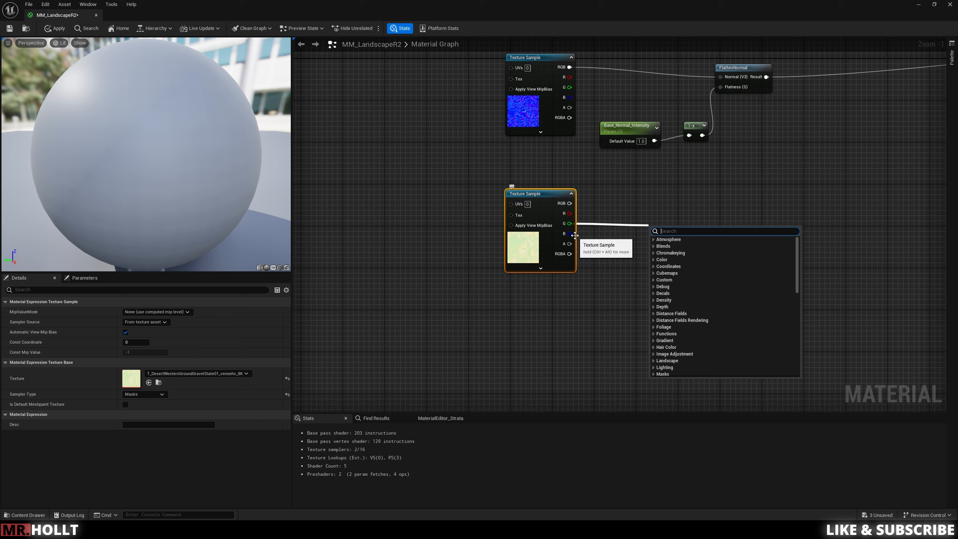
pyautogui.moveTo(575, 235); pyautogui.dragTo(648, 238)
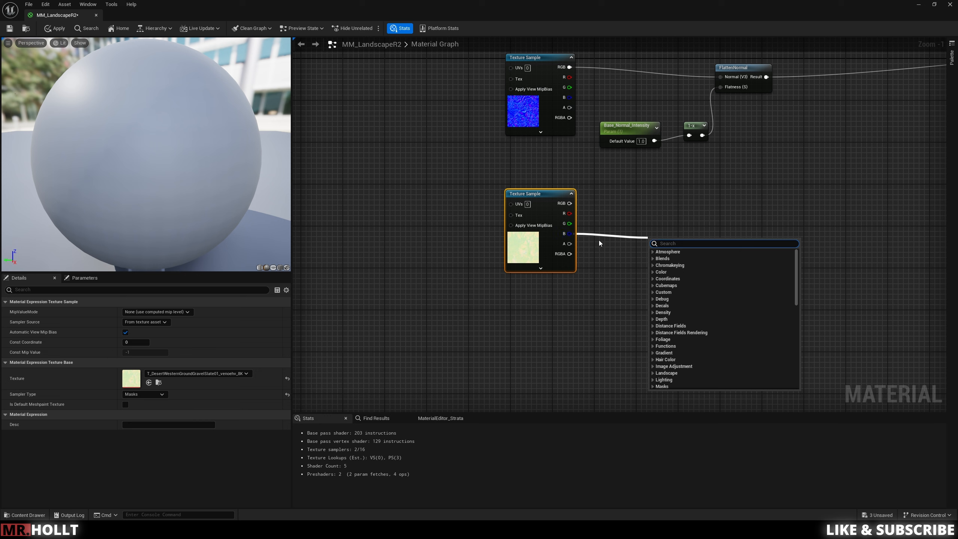
pyautogui.click(588, 241)
pyautogui.click(588, 241)
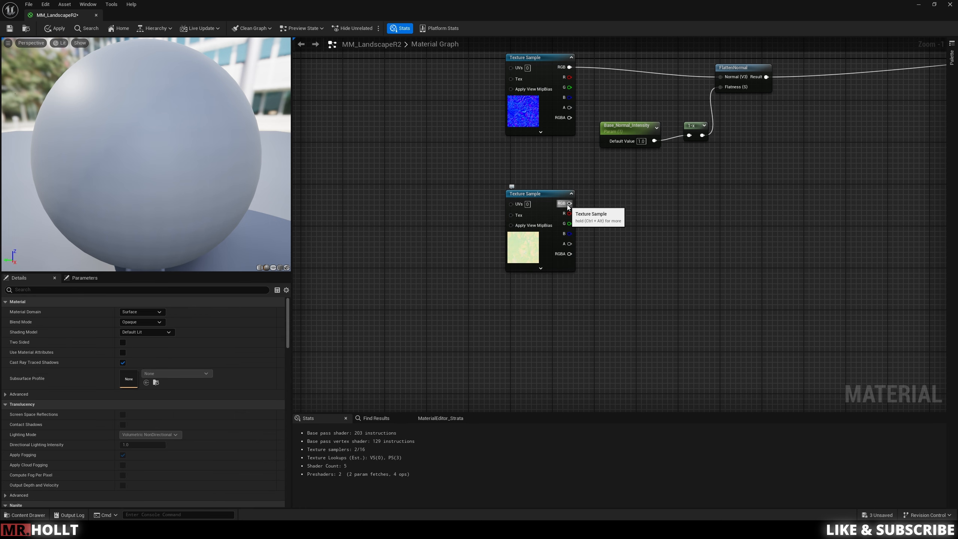
# Move the mask Texture Sample slightly lower beneath the normal map Texture Sample
pyautogui.click(527, 239)
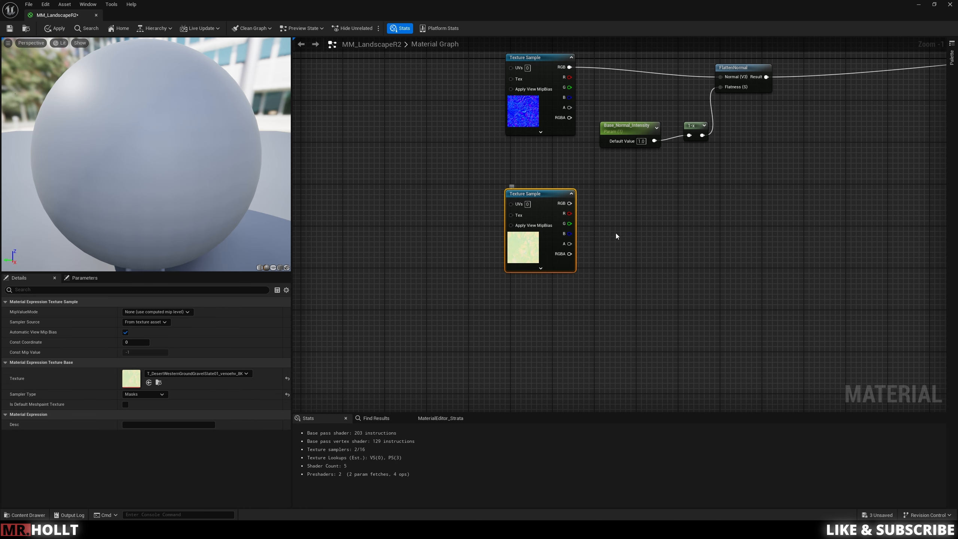
pyautogui.moveTo(617, 220); pyautogui.dragTo(611, 262, button='right')
pyautogui.moveTo(543, 240); pyautogui.dragTo(542, 249, button='right')
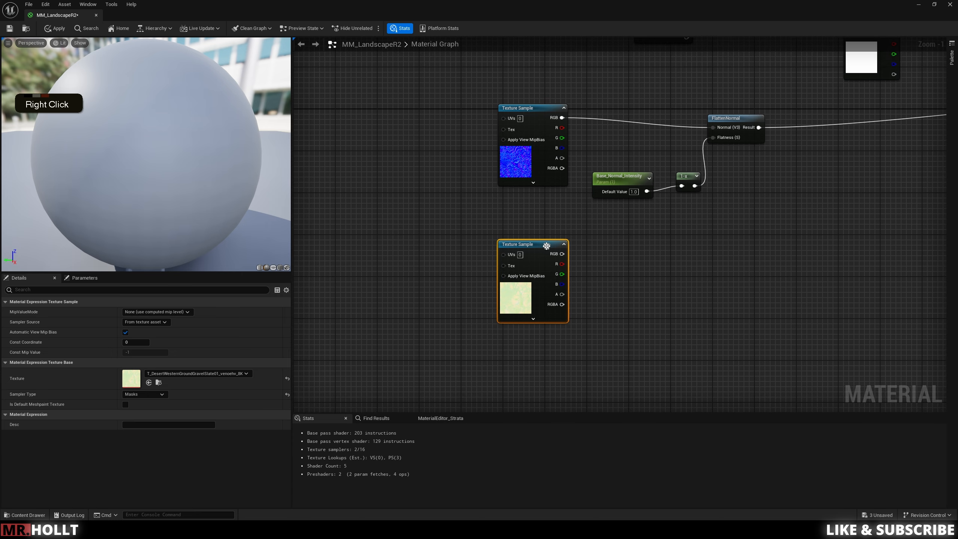
pyautogui.moveTo(543, 247); pyautogui.dragTo(542, 258)
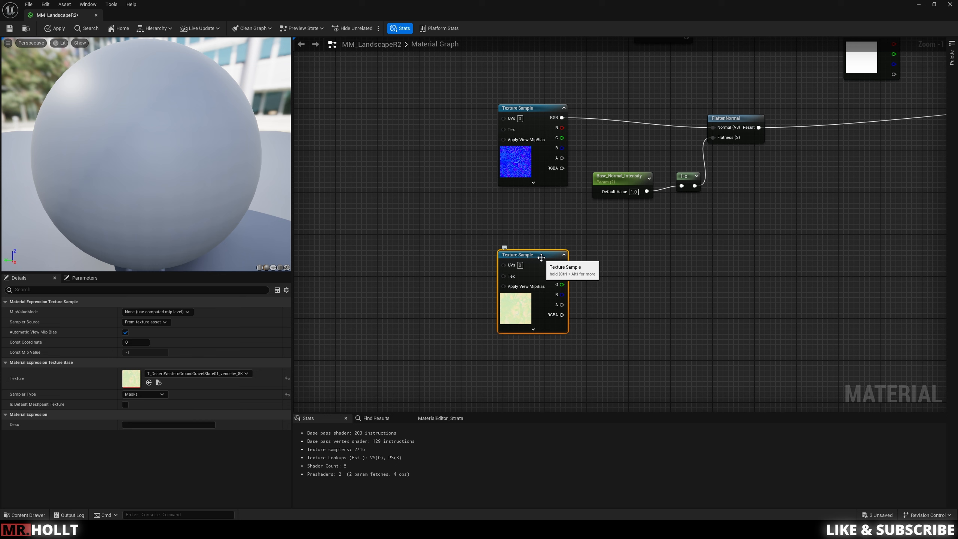
# Add a Power node and place it in the open space beside the mask Texture Sample
pyautogui.moveTo(652, 317); pyautogui.dragTo(522, 211, button='right')
pyautogui.rightClick(522, 212)
pyautogui.write('power')
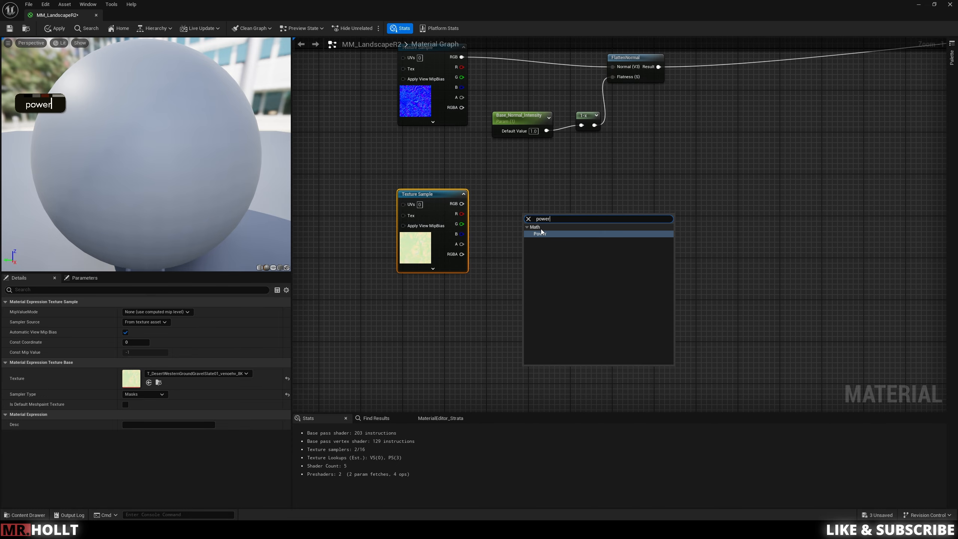
pyautogui.press('Return')
pyautogui.moveTo(542, 218); pyautogui.dragTo(639, 230)
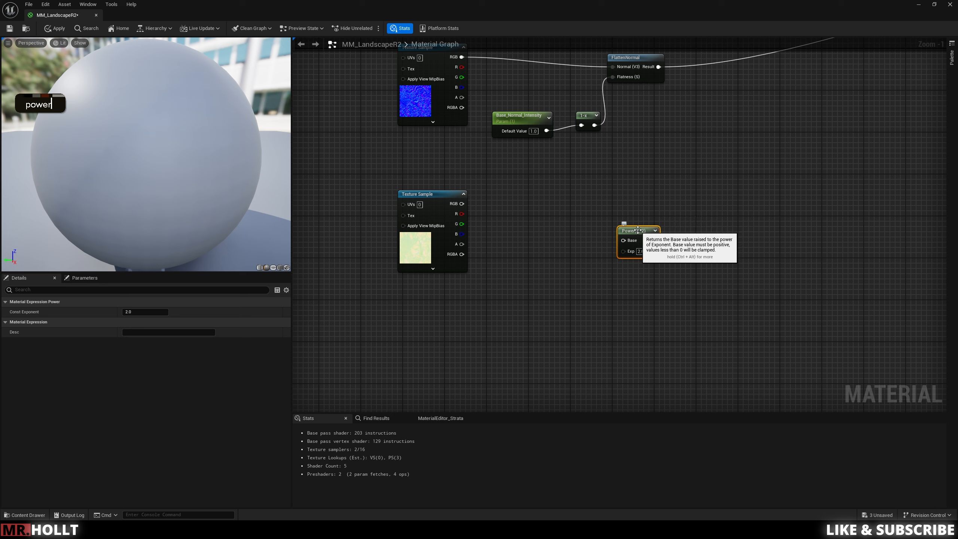
# Connect the mask texture's green channel to the Power node's Base and feed its Exp from a new scalar parameter
pyautogui.moveTo(462, 224); pyautogui.dragTo(651, 222)
pyautogui.press('s')
pyautogui.click(574, 270)
pyautogui.moveTo(627, 288); pyautogui.dragTo(629, 241)
pyautogui.moveTo(641, 221); pyautogui.dragTo(658, 220)
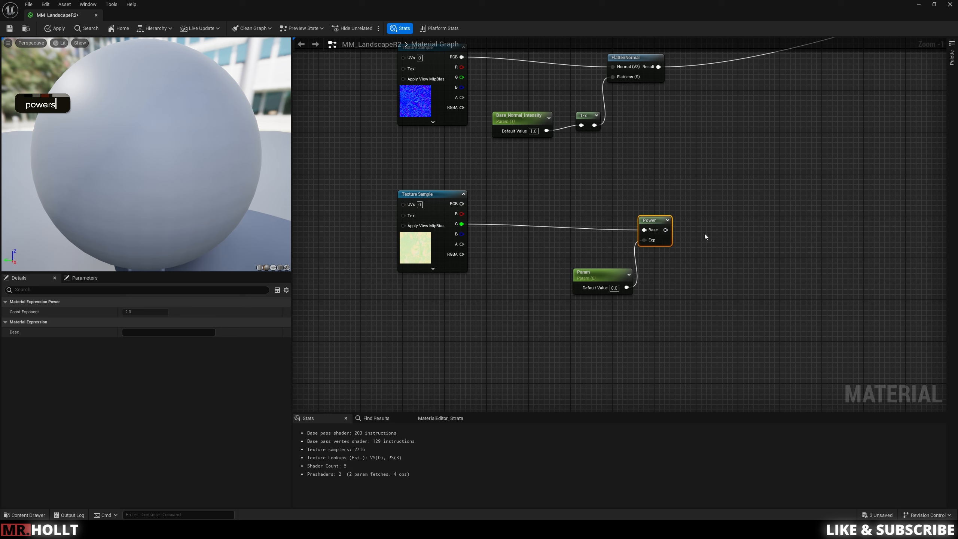
# Add a Multiply node with the Power result in A and a new scalar parameter in B
pyautogui.press('m')
pyautogui.click(721, 229)
pyautogui.moveTo(666, 230); pyautogui.dragTo(757, 228)
pyautogui.press('s')
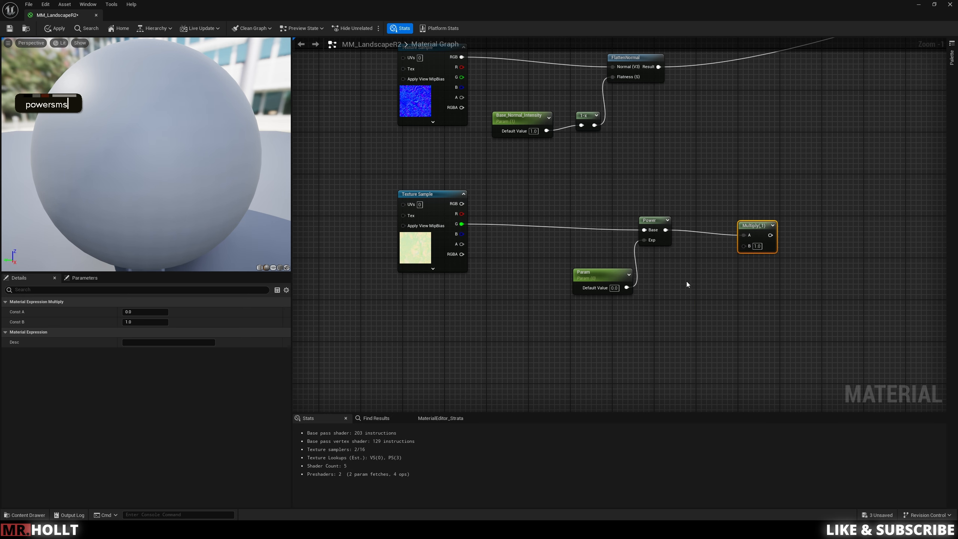
pyautogui.click(686, 282)
pyautogui.moveTo(735, 288); pyautogui.dragTo(757, 222)
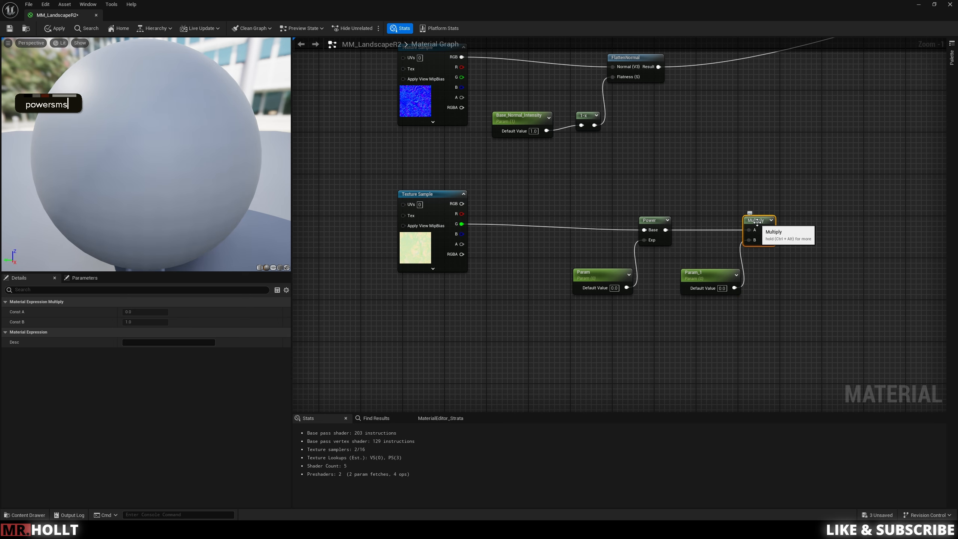
# Connect the Multiply output to the Roughness input of the material attributes node
pyautogui.rightClick(834, 186)
pyautogui.scroll(-4, 628, 211)
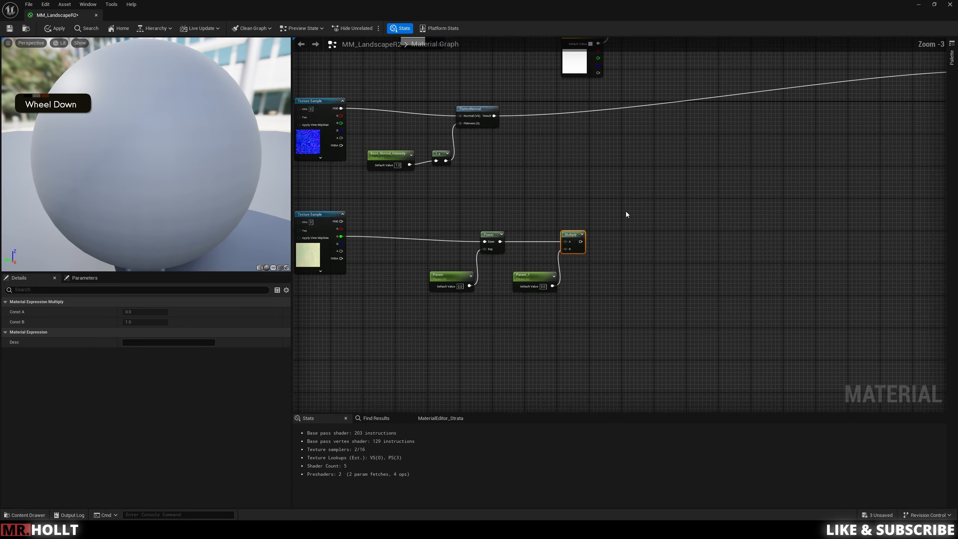
pyautogui.moveTo(593, 243); pyautogui.dragTo(824, 129)
# Rename the scalar parameter feeding the Power node's Exp as Base_Rough_Contrast
pyautogui.moveTo(610, 244); pyautogui.dragTo(683, 234, button='right')
pyautogui.scroll(3, 642, 254)
pyautogui.scroll(1, 557, 249)
pyautogui.moveTo(557, 249); pyautogui.dragTo(625, 230, button='right')
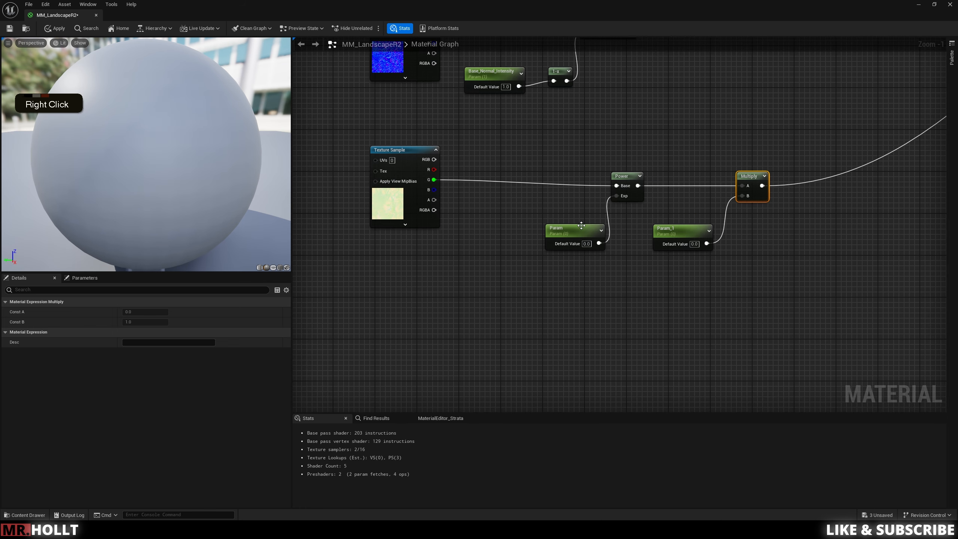
pyautogui.scroll(1, 558, 232)
pyautogui.click(579, 230)
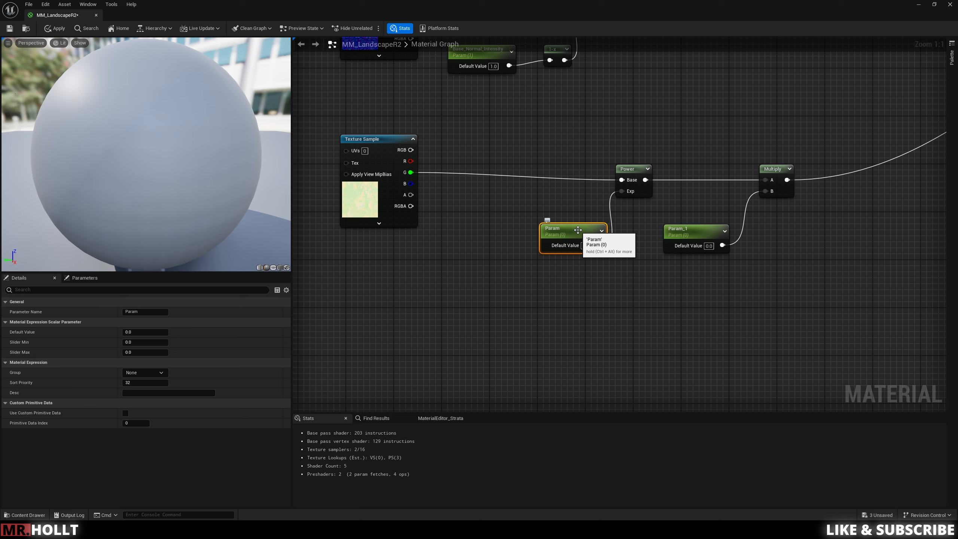
pyautogui.click(578, 230)
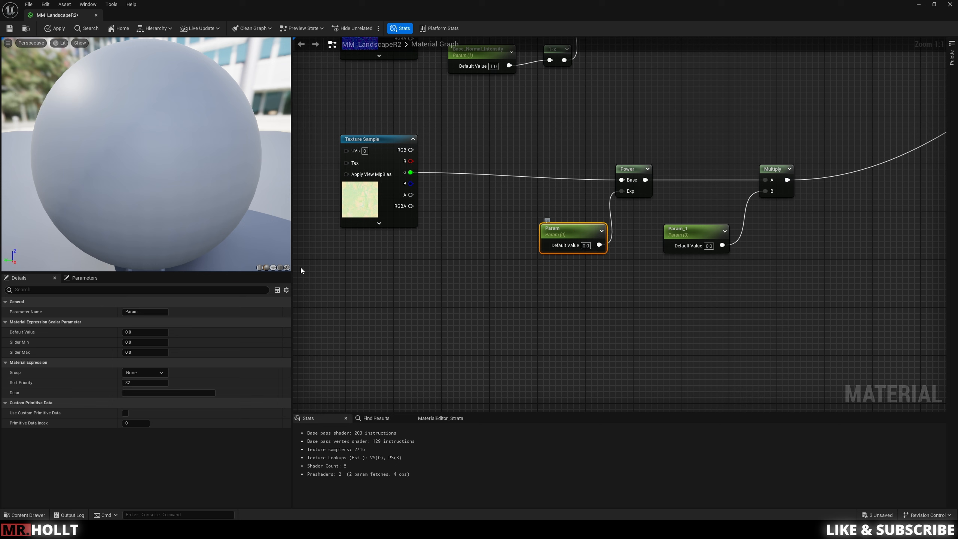
pyautogui.click(147, 305)
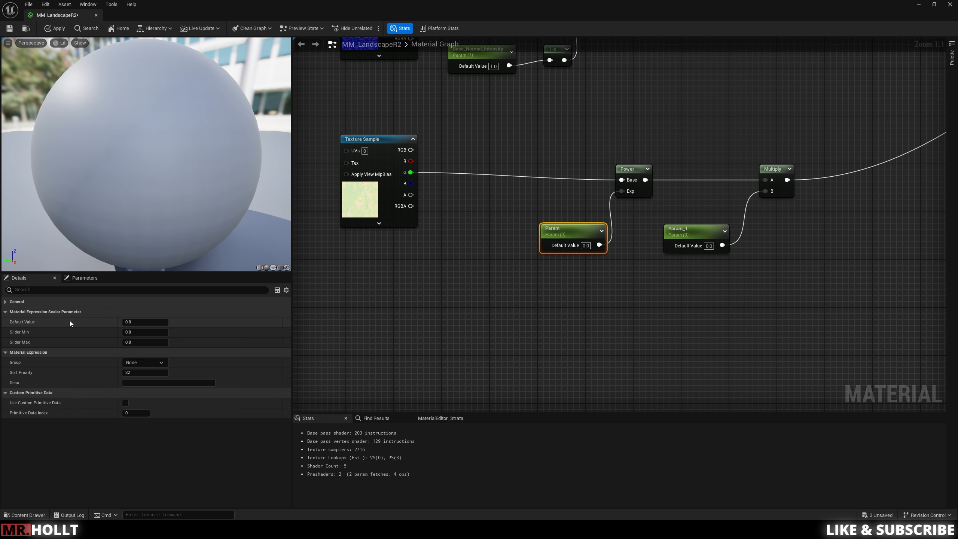
pyautogui.click(6, 302)
pyautogui.moveTo(140, 311); pyautogui.dragTo(121, 311)
pyautogui.write('Base')
pyautogui.write('_R')
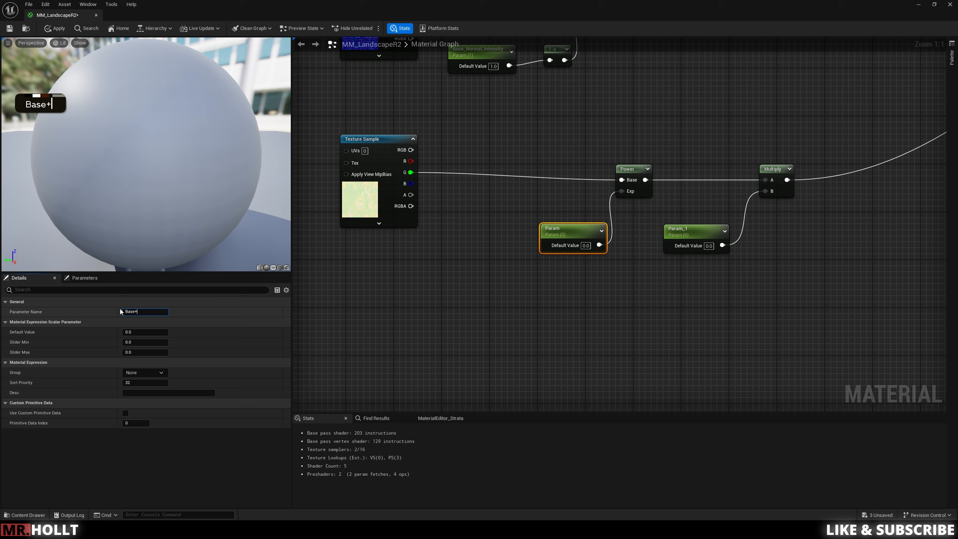
pyautogui.write('oug')
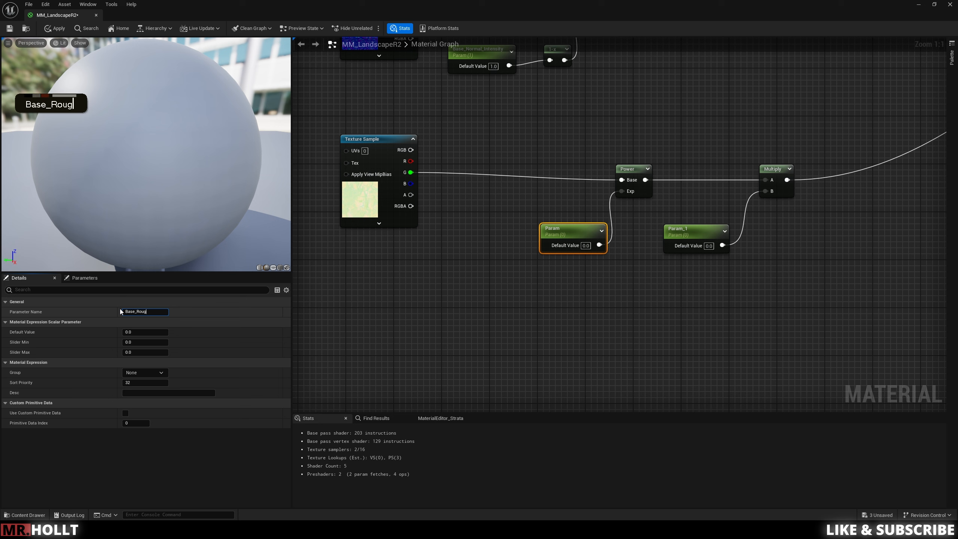
pyautogui.write('h_Contrast')
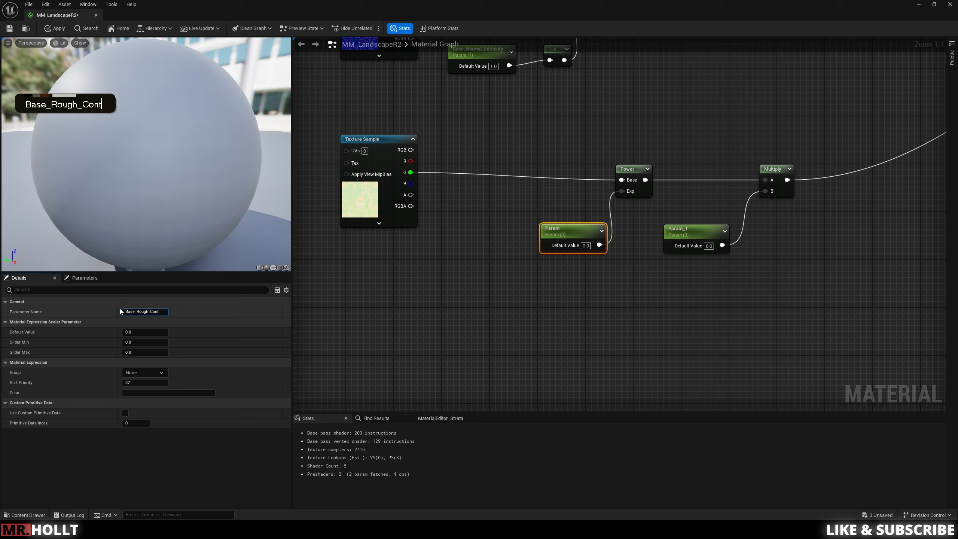
pyautogui.press('Return')
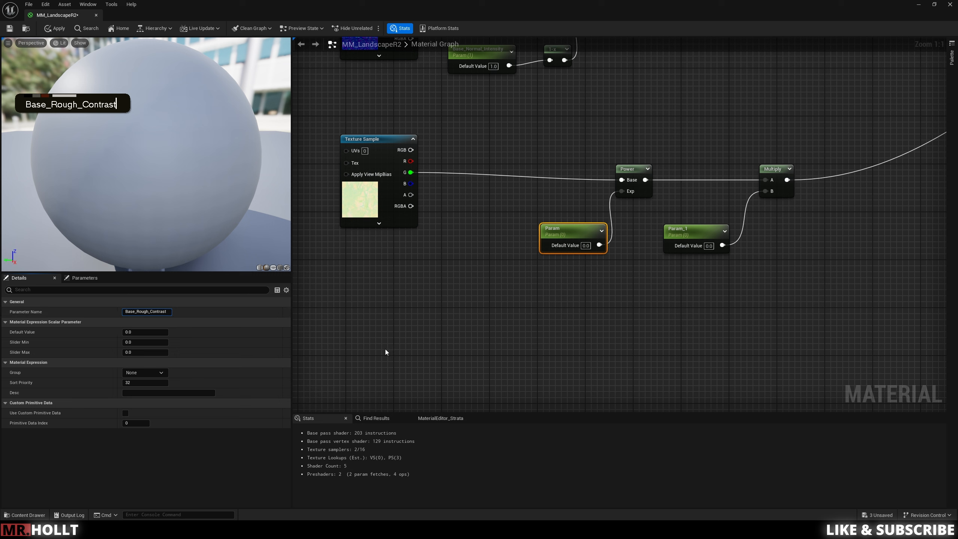
pyautogui.click(385, 353)
# Rename the scalar parameter feeding the Multiply node's B input as Base_Rough_Instensity
pyautogui.click(698, 229)
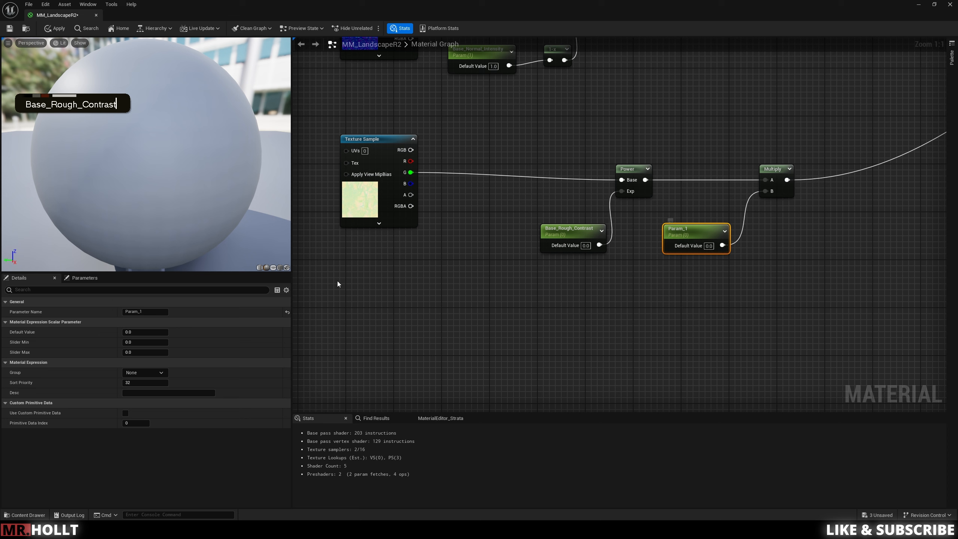
pyautogui.click(128, 312)
pyautogui.write('Base+')
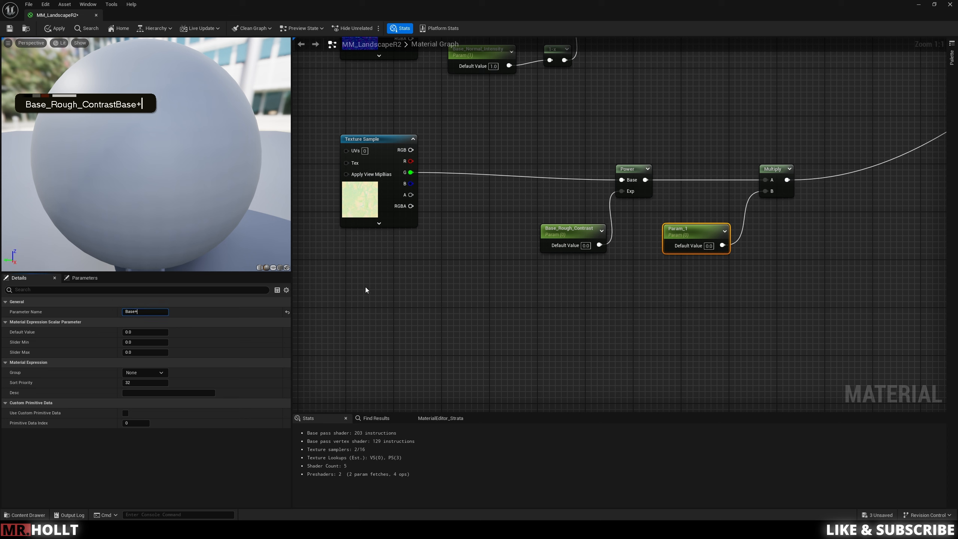
pyautogui.write('_Rough_Ins')
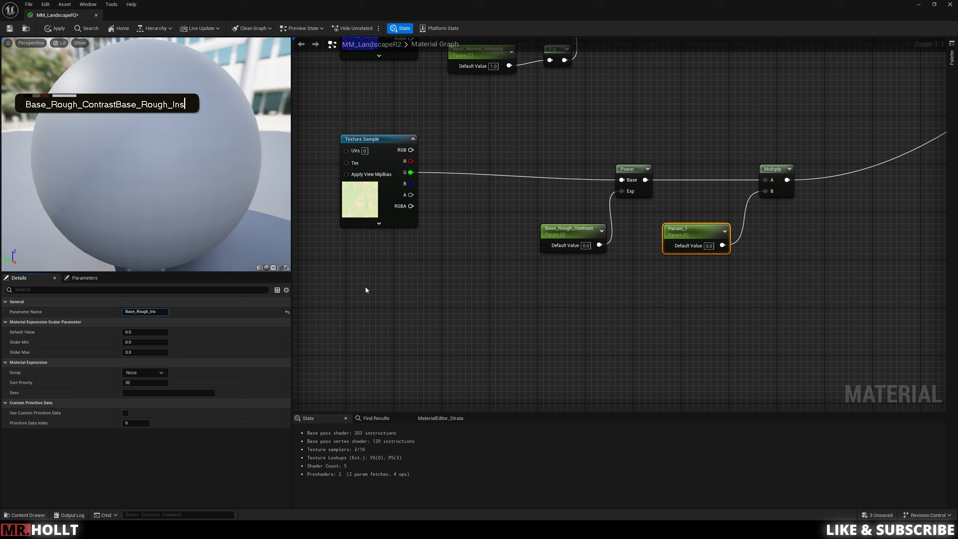
pyautogui.write('tensity')
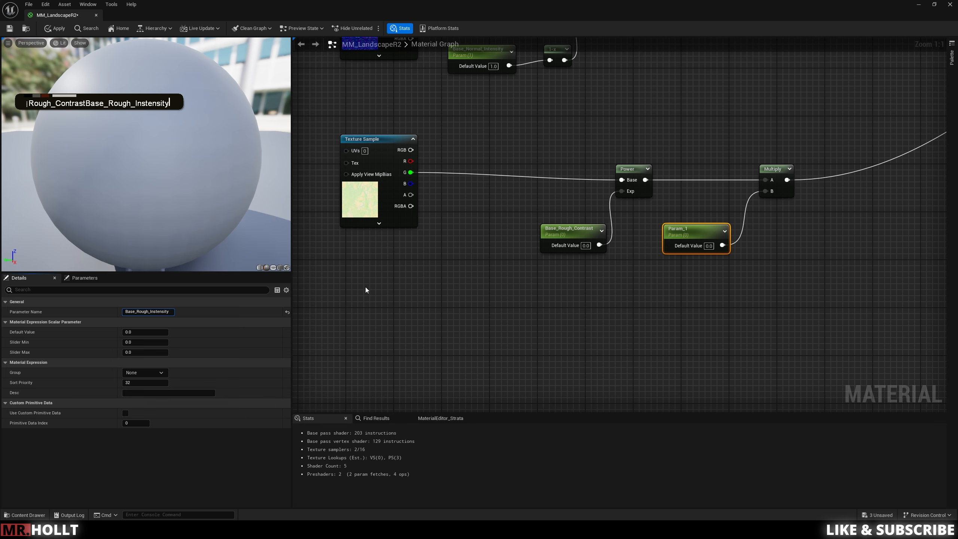
pyautogui.press('Return')
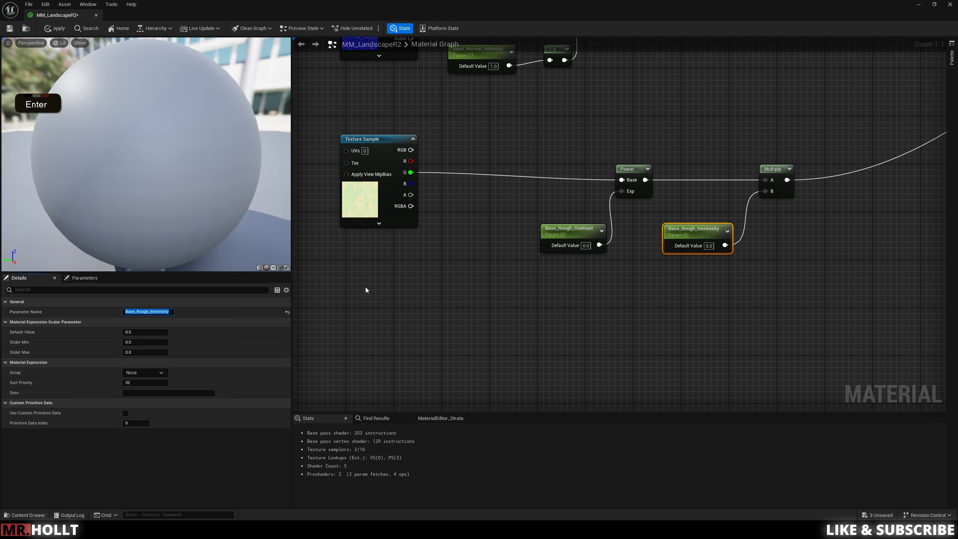
# Set the default value of the Base_Rough_Contrast parameter to 1
pyautogui.moveTo(517, 272); pyautogui.dragTo(573, 309, button='right')
pyautogui.scroll(-5, 568, 307)
pyautogui.scroll(3, 572, 309)
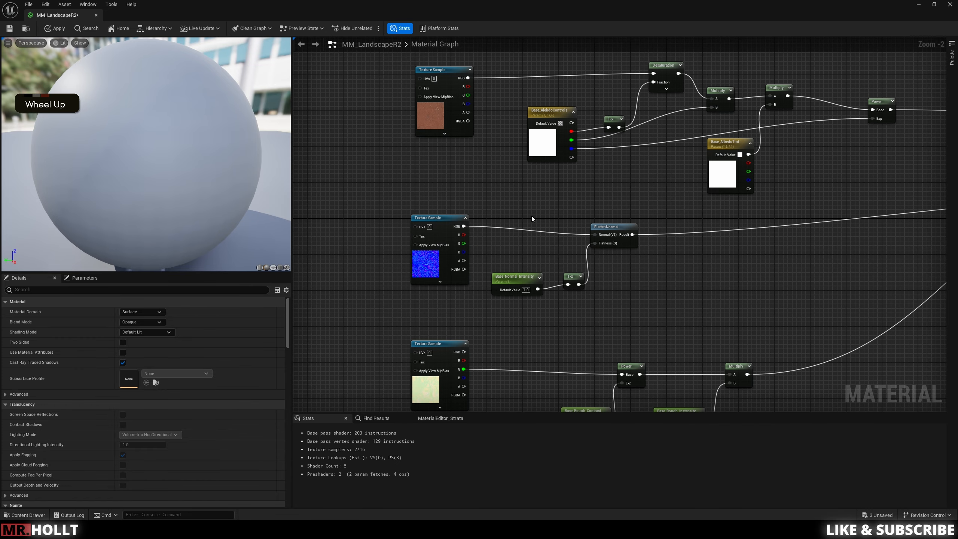
pyautogui.moveTo(649, 339); pyautogui.dragTo(652, 198, button='right')
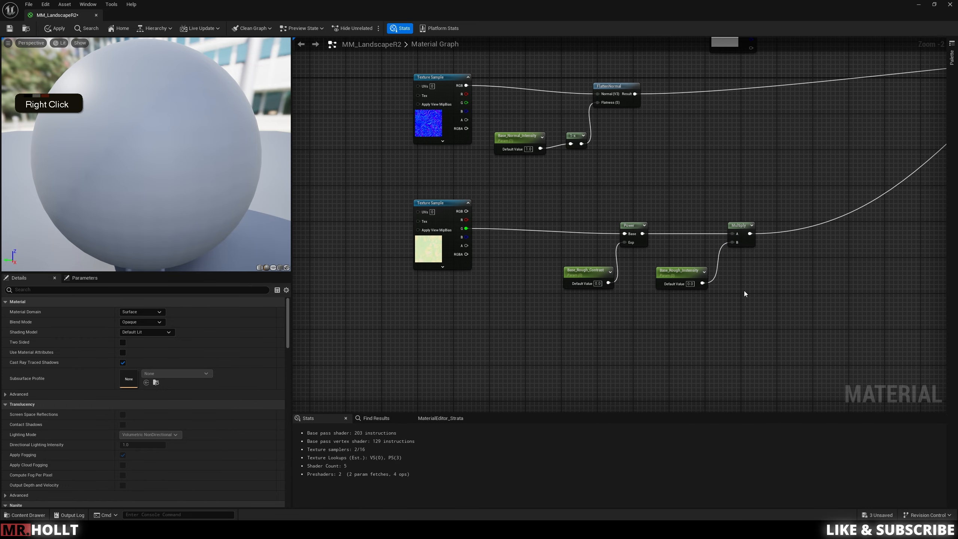
pyautogui.moveTo(640, 308); pyautogui.dragTo(672, 294, button='right')
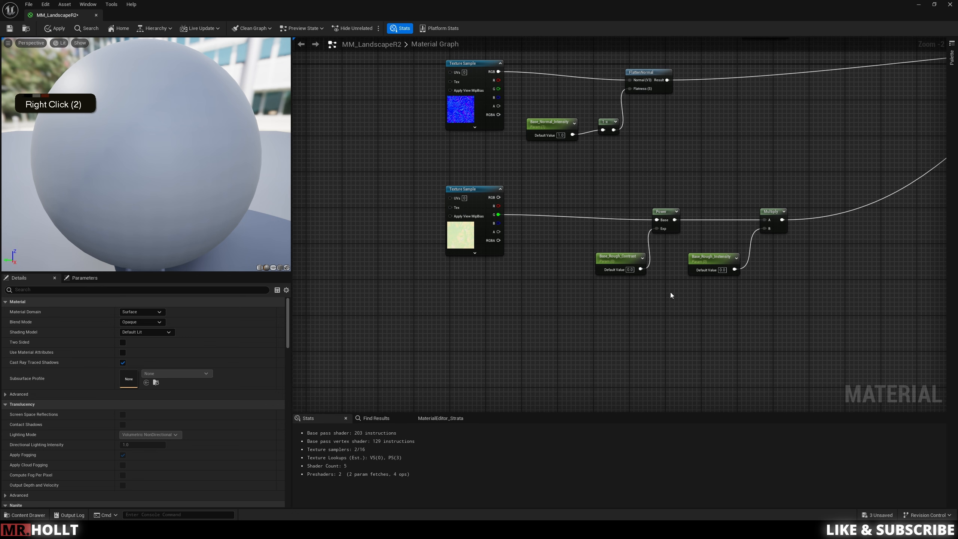
pyautogui.click(630, 270)
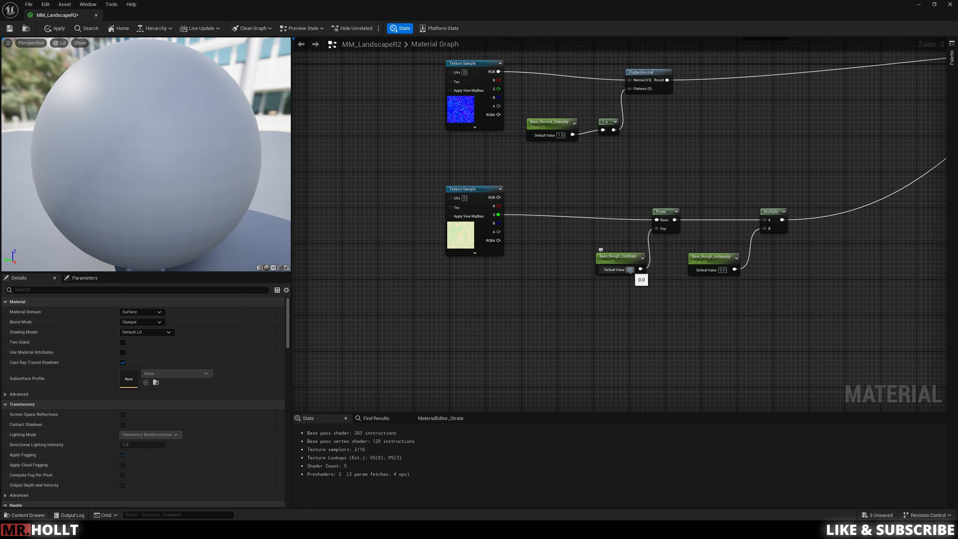
pyautogui.write('10')
pyautogui.press('Return')
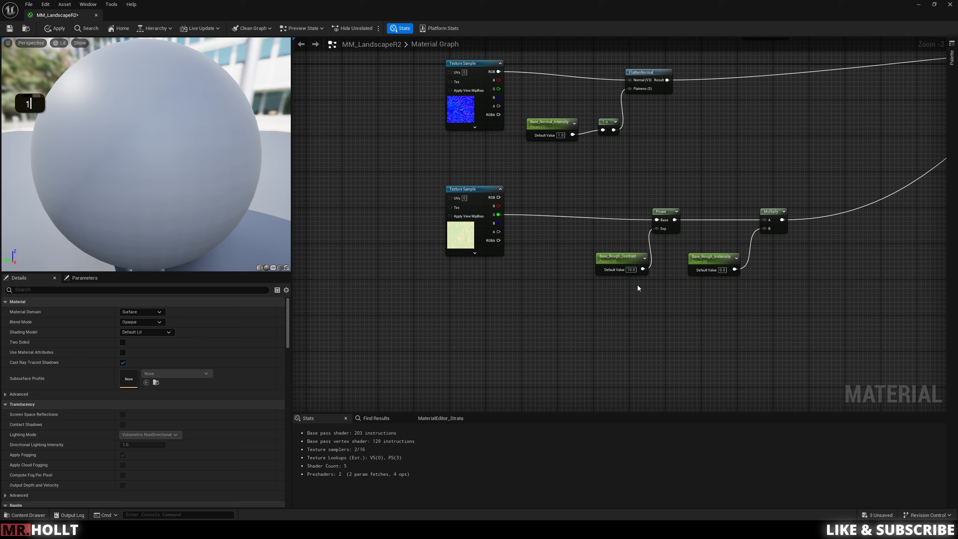
pyautogui.write('1')
pyautogui.press('Return')
pyautogui.write('1')
pyautogui.press('Return')
# Set the default value of the Base_Rough_Instensity parameter to 1
pyautogui.doubleClick(724, 271)
pyautogui.click(725, 271)
pyautogui.write('1')
pyautogui.press('Return')
# Connect the mask texture's red channel to the Ambient Occlusion input of the material attributes node
pyautogui.scroll(-2, 697, 321)
pyautogui.moveTo(769, 312); pyautogui.dragTo(709, 316, button='right')
pyautogui.scroll(-2, 697, 321)
pyautogui.scroll(2, 637, 292)
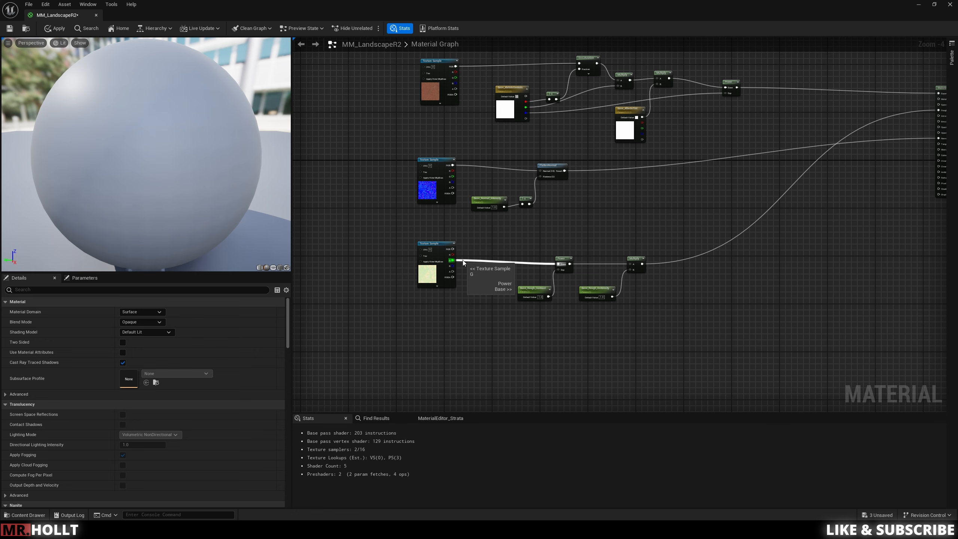
pyautogui.scroll(4, 463, 263)
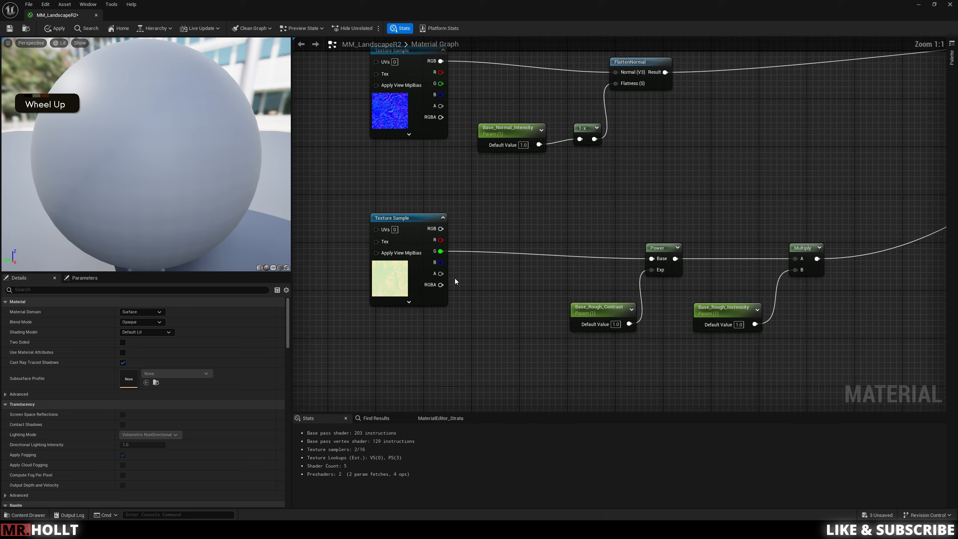
pyautogui.moveTo(442, 240); pyautogui.dragTo(759, 62)
# Connect the mask texture's blue channel to the Displacement input of the material attributes node
pyautogui.moveTo(561, 193); pyautogui.dragTo(844, 165, button='right')
pyautogui.moveTo(504, 243); pyautogui.dragTo(867, 204, button='right')
pyautogui.moveTo(435, 184); pyautogui.dragTo(755, 216)
pyautogui.scroll(-4, 578, 279)
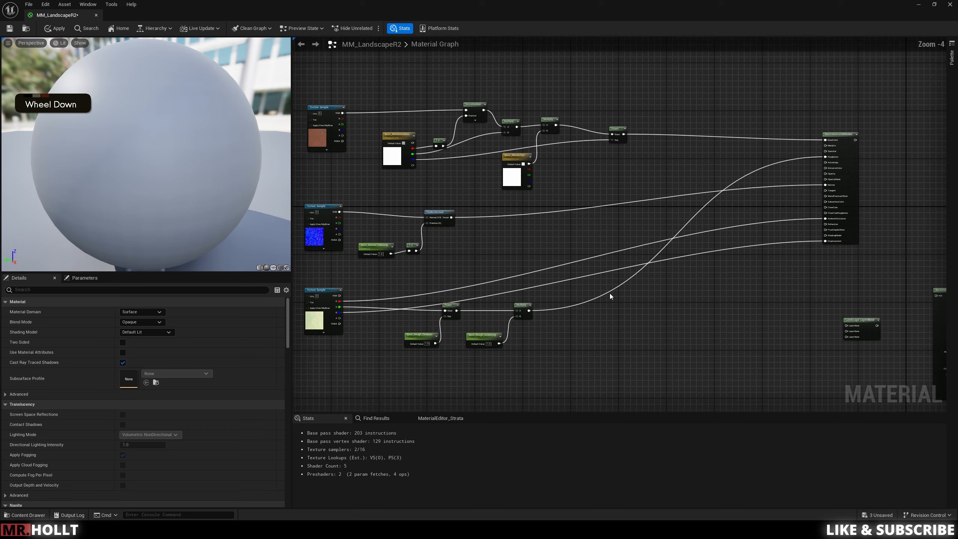
pyautogui.moveTo(610, 294); pyautogui.dragTo(639, 286, button='right')
pyautogui.scroll(2, 639, 286)
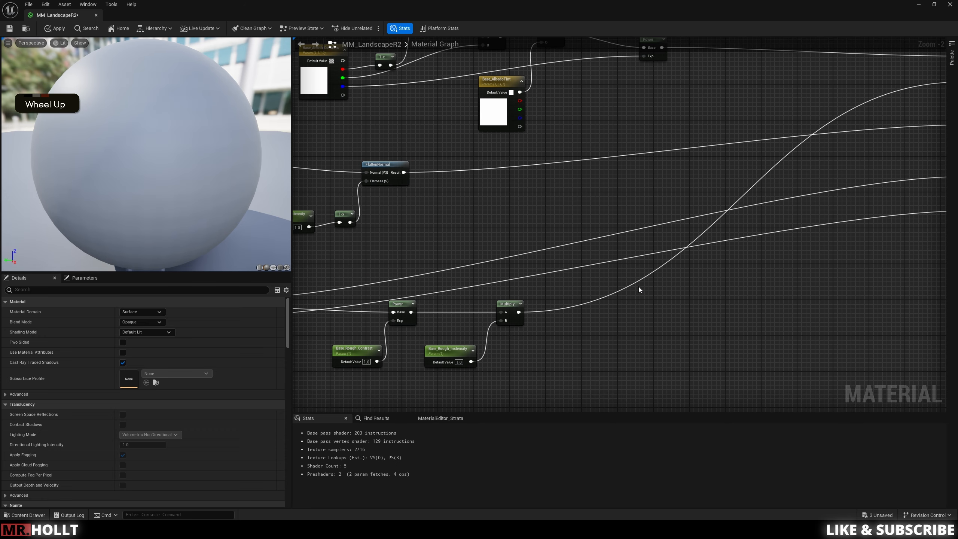
pyautogui.moveTo(403, 355); pyautogui.dragTo(438, 259, button='right')
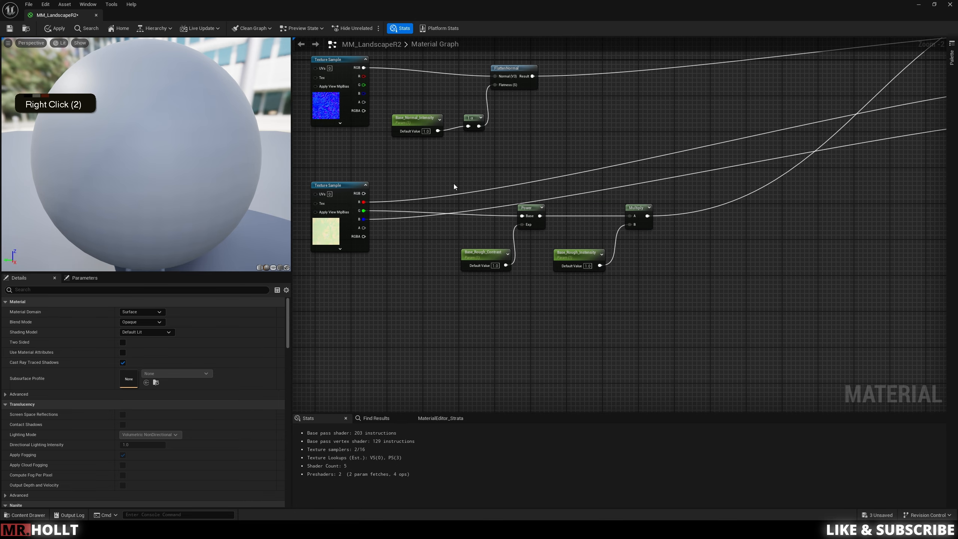
# Filter the main material node's details for "dis" and examine its Nanite displacement magnitude and center settings
pyautogui.moveTo(452, 187); pyautogui.dragTo(670, 323)
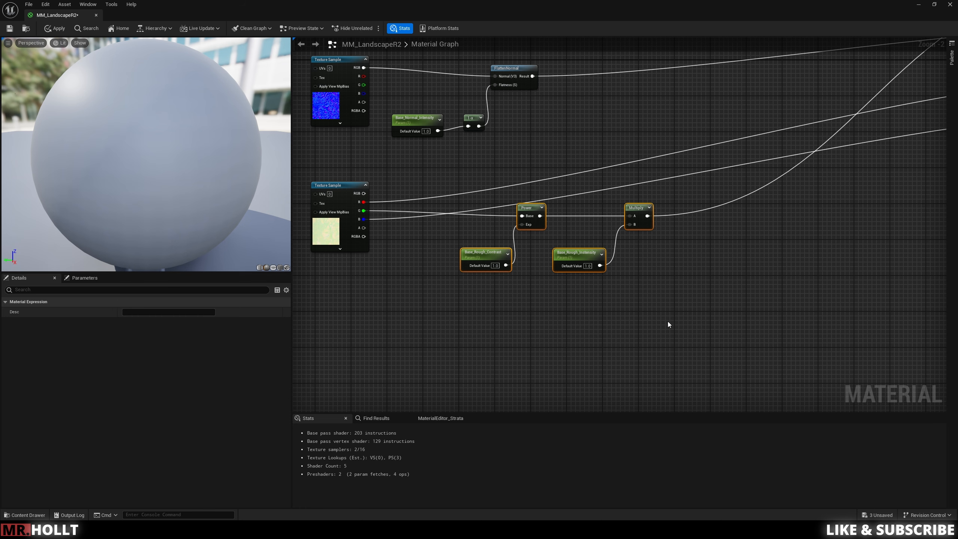
pyautogui.moveTo(668, 322); pyautogui.dragTo(623, 298, button='right')
pyautogui.scroll(-3, 622, 298)
pyautogui.moveTo(760, 321); pyautogui.dragTo(696, 247, button='right')
pyautogui.moveTo(477, 264); pyautogui.dragTo(442, 273, button='right')
pyautogui.moveTo(924, 241); pyautogui.dragTo(720, 227, button='right')
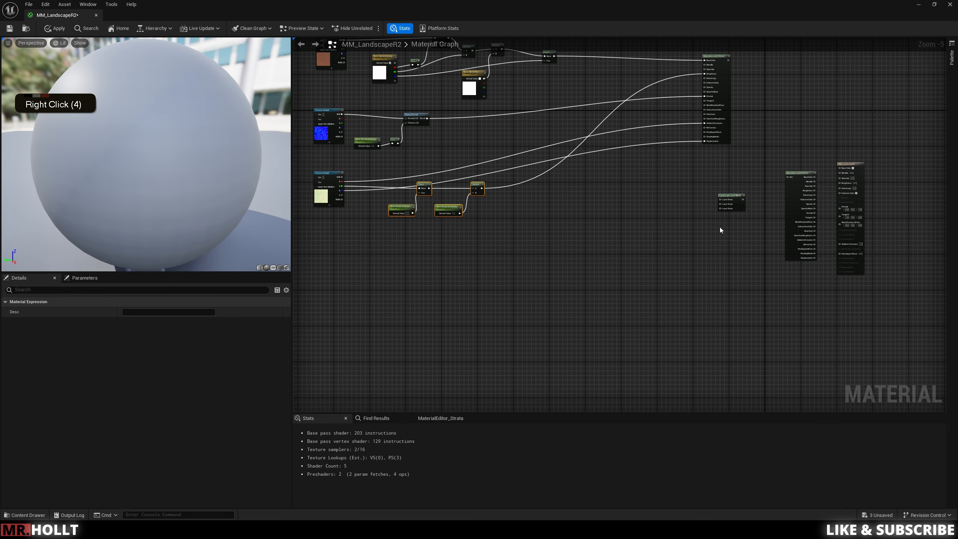
pyautogui.click(850, 164)
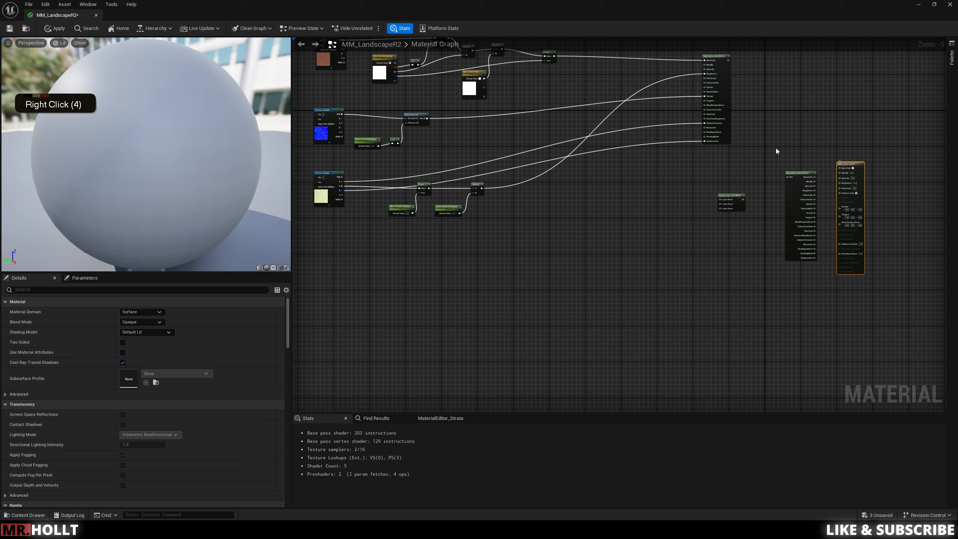
pyautogui.click(84, 289)
pyautogui.write('dis')
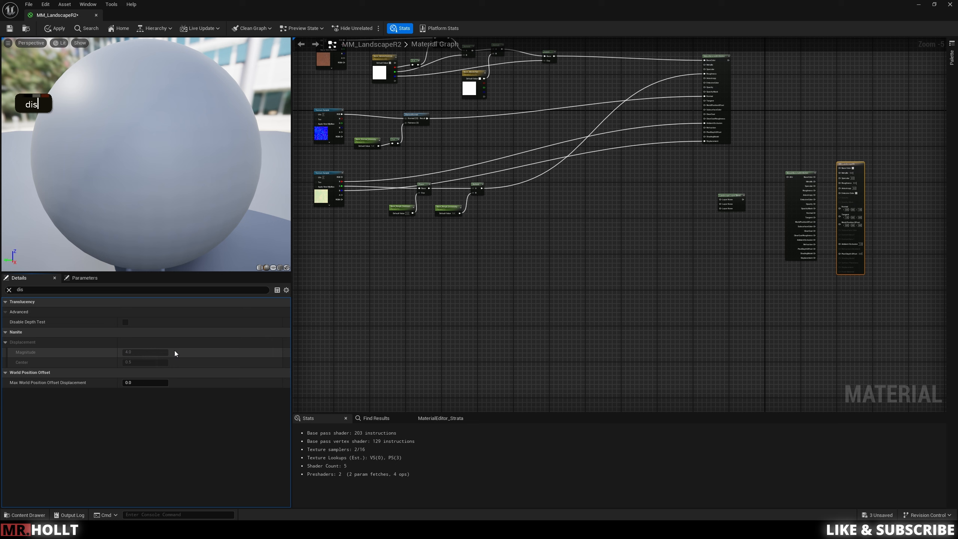
pyautogui.click(6, 343)
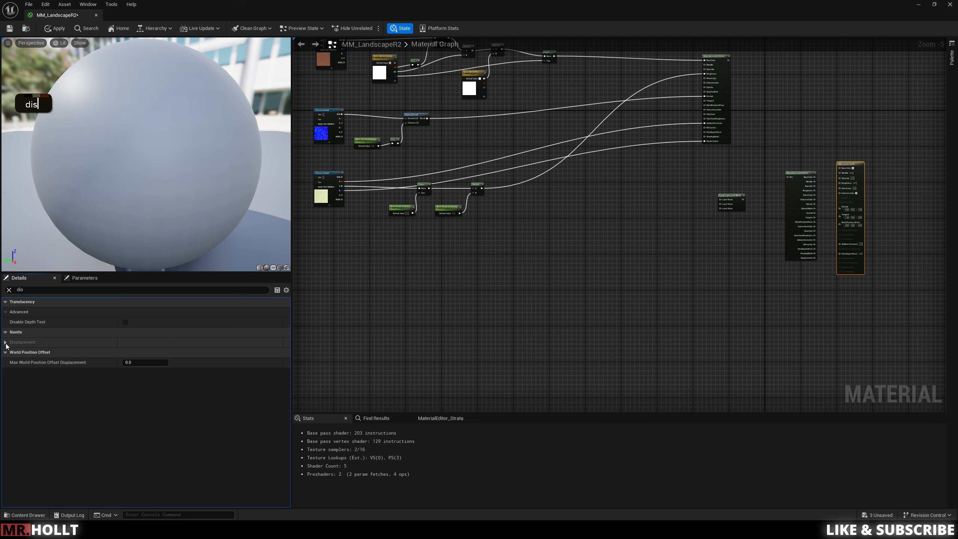
pyautogui.doubleClick(71, 341)
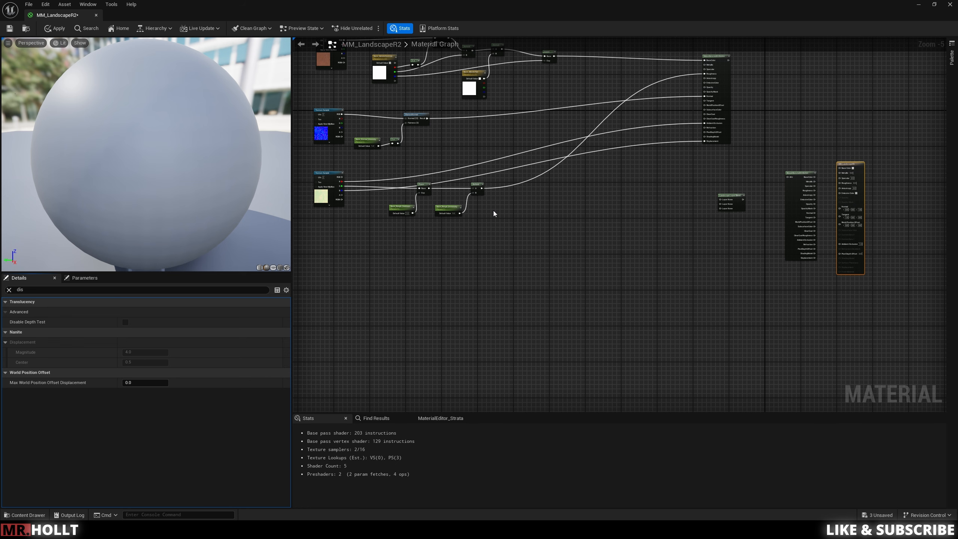
# Review the base layer's albedo, normal and mask node chains up to the material attributes node
pyautogui.moveTo(493, 210); pyautogui.dragTo(591, 336, button='right')
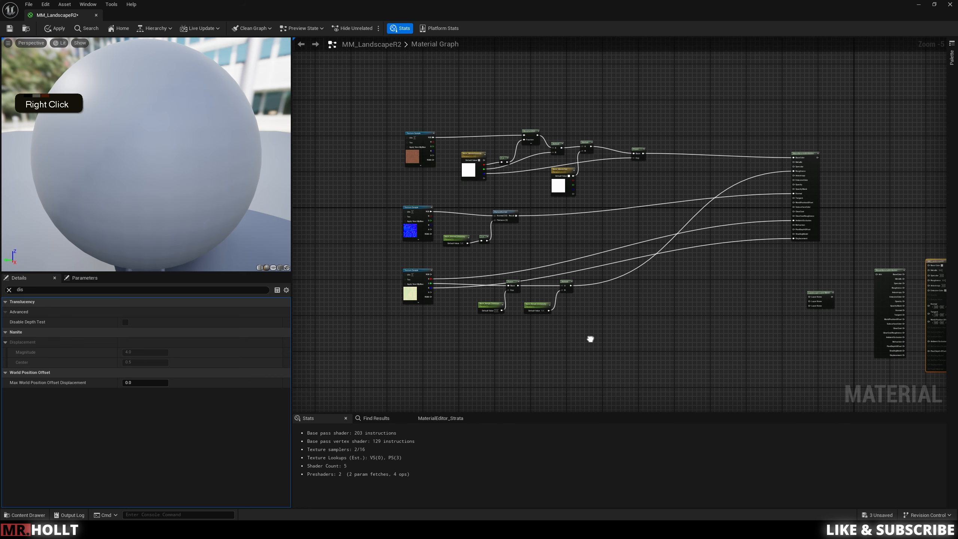
pyautogui.scroll(-2, 595, 342)
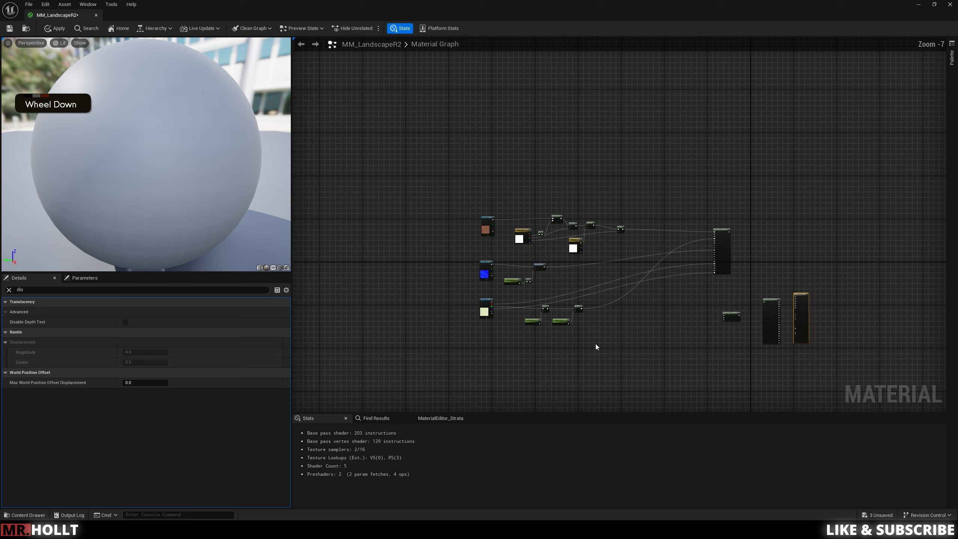
pyautogui.scroll(3, 594, 340)
pyautogui.moveTo(622, 290); pyautogui.dragTo(744, 302, button='right')
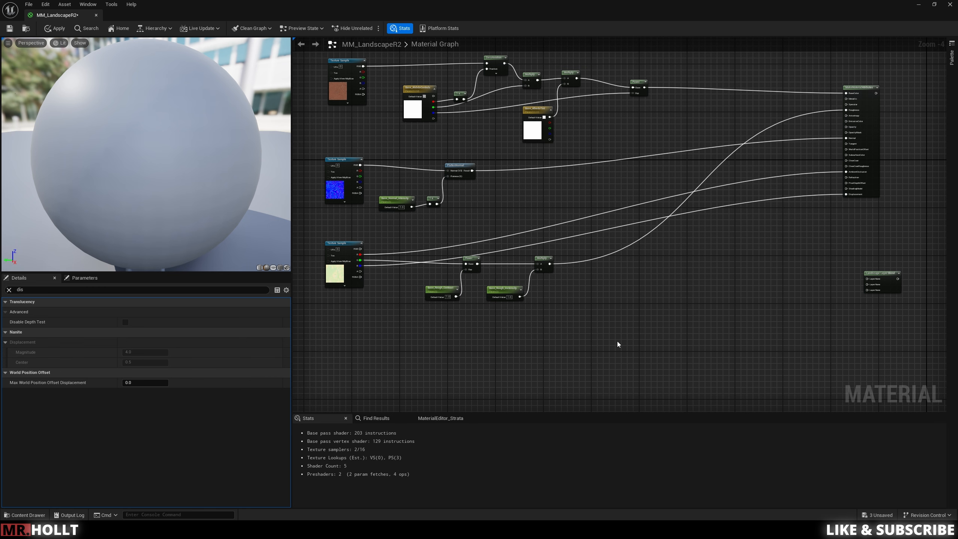
pyautogui.moveTo(621, 364); pyautogui.dragTo(683, 312, button='right')
pyautogui.scroll(-1, 558, 238)
pyautogui.rightClick(557, 237)
pyautogui.moveTo(545, 182)
pyautogui.mouseDown(button='right')
pyautogui.moveTo(651, 206)
pyautogui.moveTo(547, 202)
pyautogui.mouseUp(button='right')
pyautogui.scroll(3, 587, 224)
pyautogui.scroll(-5, 587, 223)
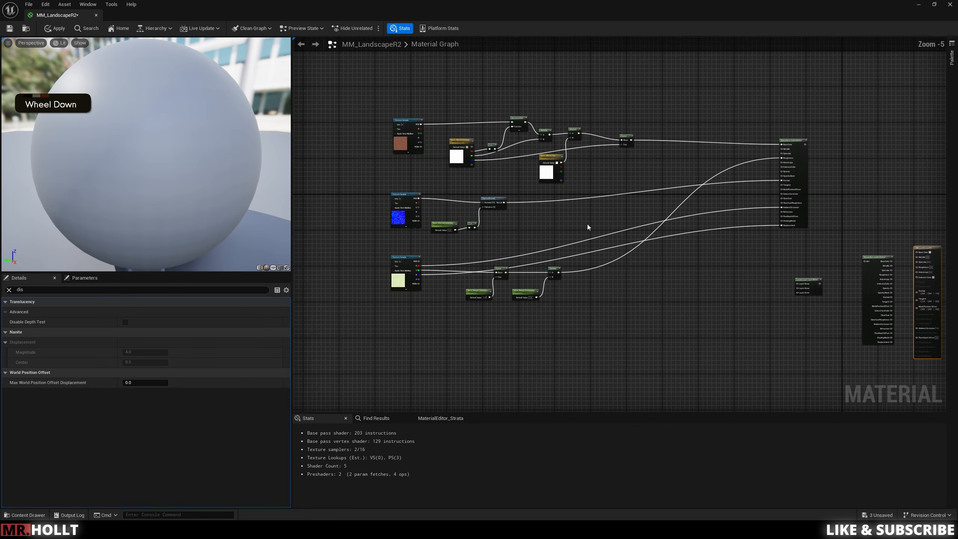
pyautogui.moveTo(714, 175); pyautogui.dragTo(637, 189)
pyautogui.scroll(3, 567, 229)
pyautogui.moveTo(567, 230); pyautogui.dragTo(602, 222, button='right')
pyautogui.moveTo(556, 190); pyautogui.dragTo(620, 220, button='right')
pyautogui.scroll(2, 577, 205)
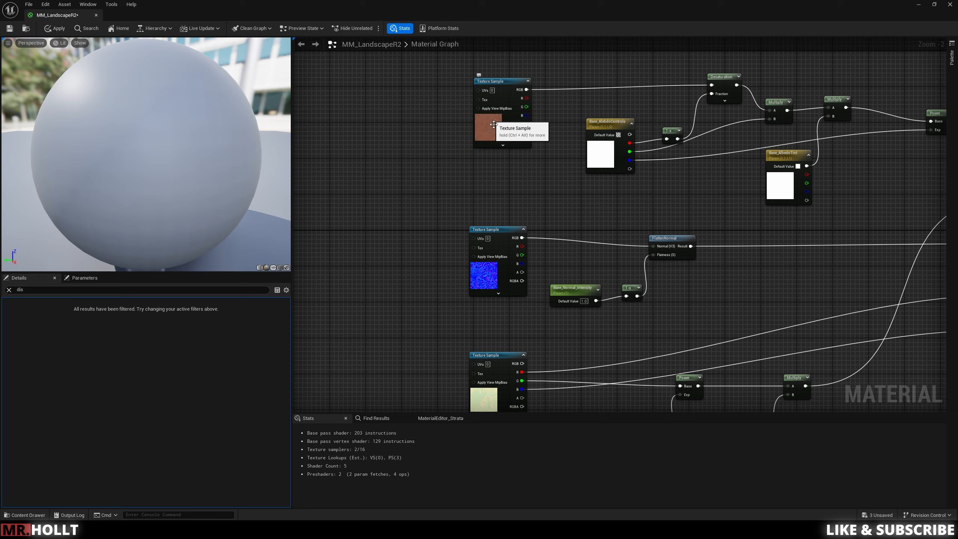
# Clear the details filter and add a TextureVariation node in front of the albedo texture sample
pyautogui.moveTo(471, 177); pyautogui.dragTo(642, 215, button='right')
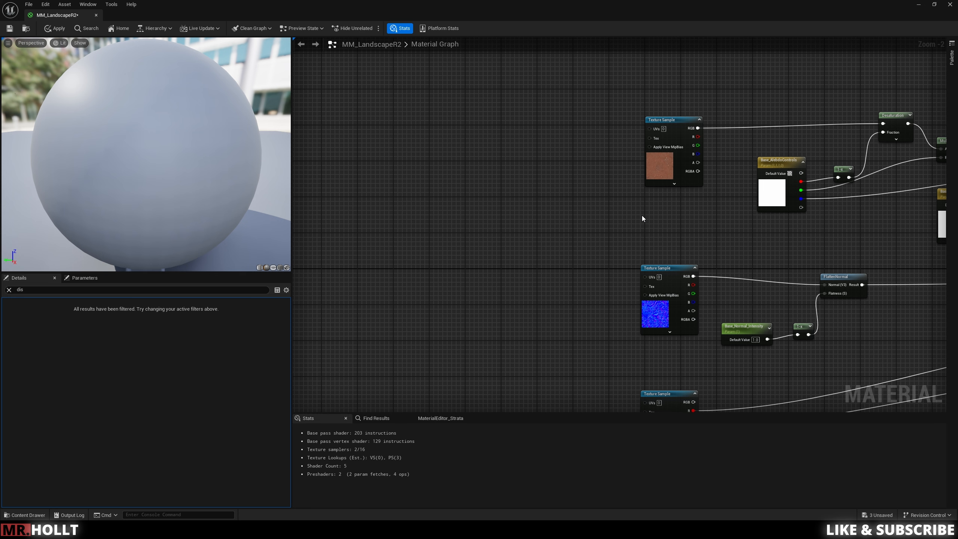
pyautogui.click(9, 290)
pyautogui.moveTo(469, 221); pyautogui.dragTo(474, 234, button='right')
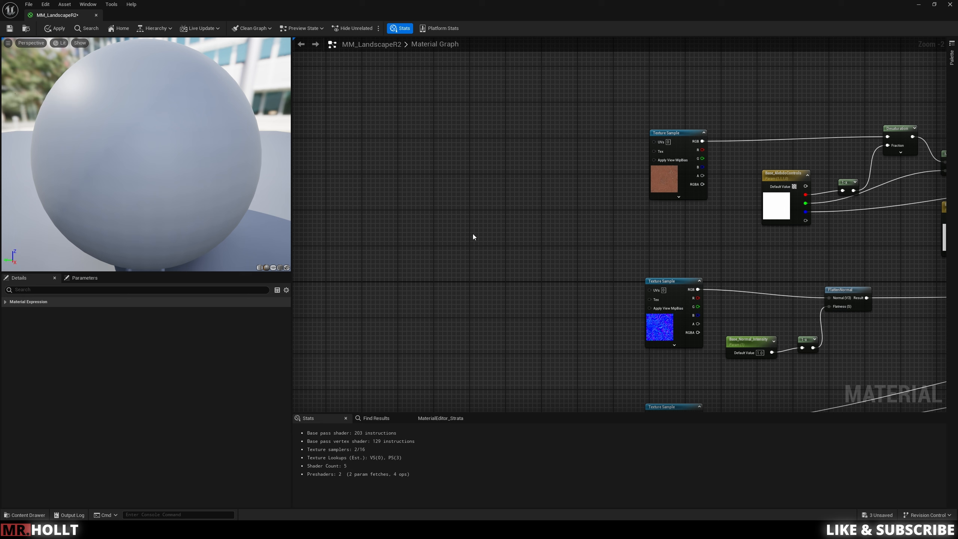
pyautogui.rightClick(532, 121)
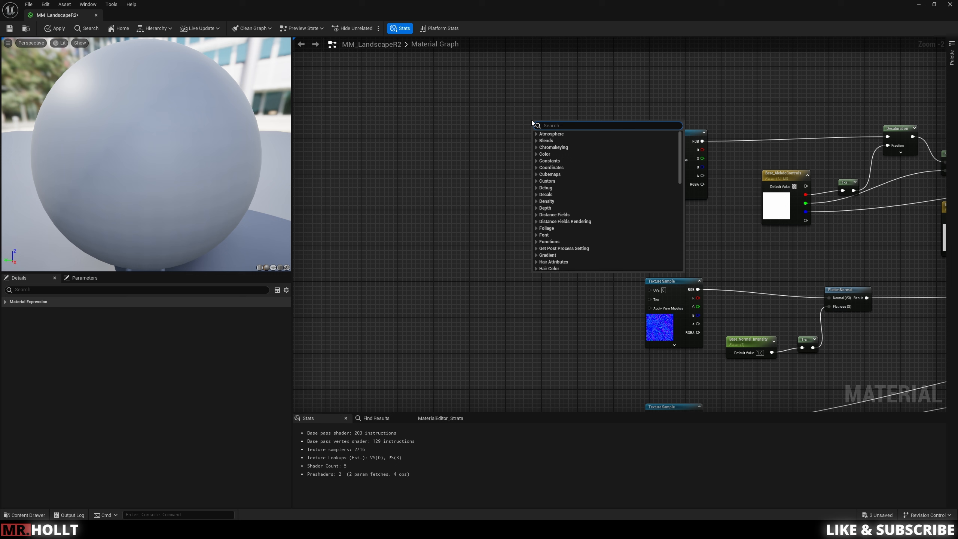
pyautogui.write('text')
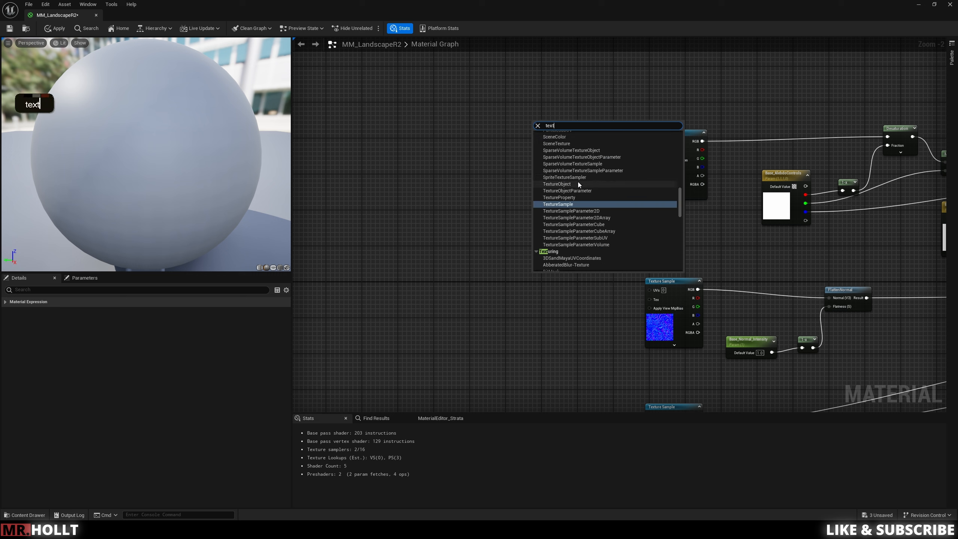
pyautogui.write('ure')
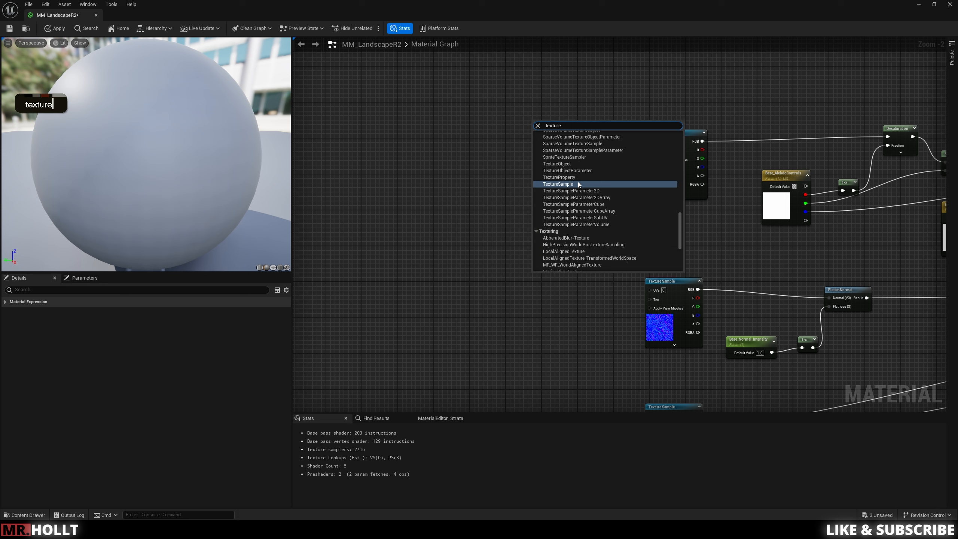
pyautogui.write('v')
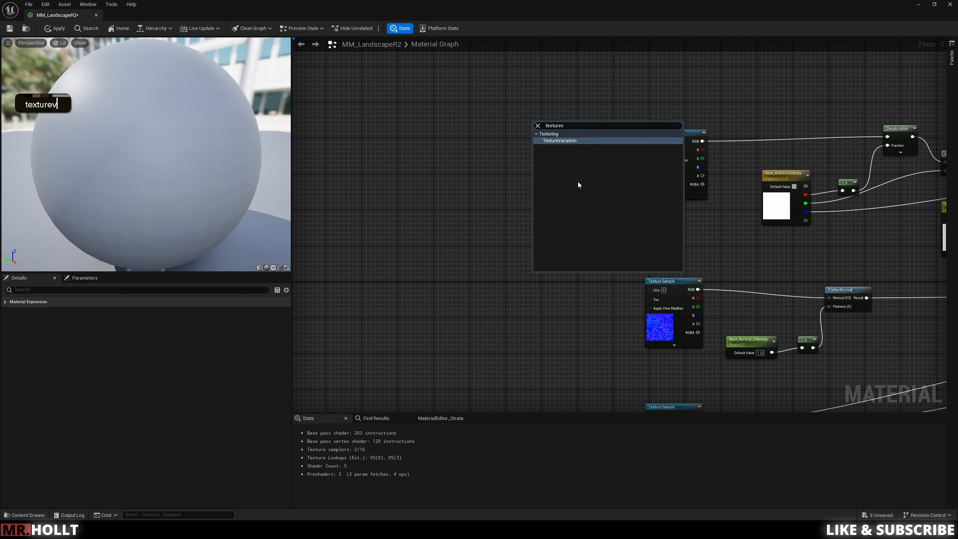
pyautogui.click(565, 139)
pyautogui.moveTo(584, 154); pyautogui.dragTo(522, 159)
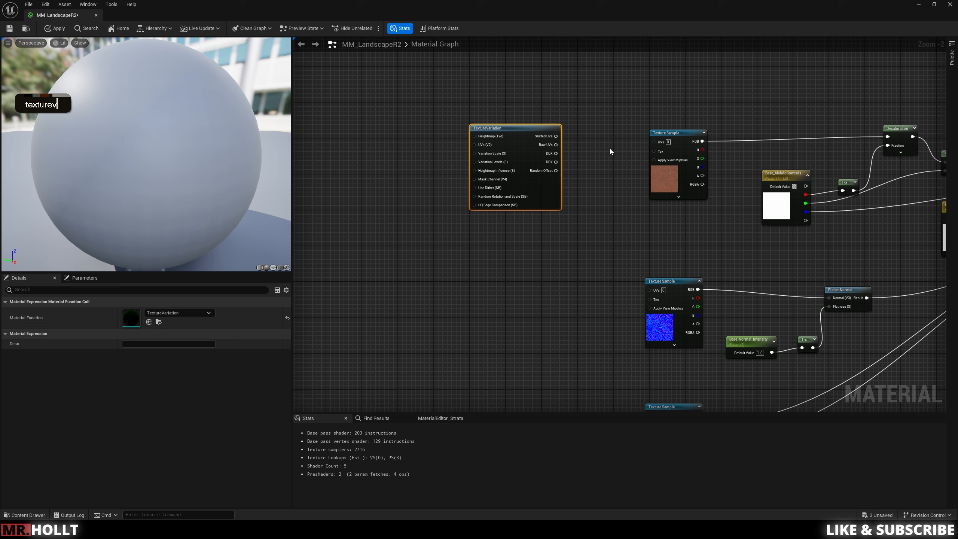
# Connect TextureVariation's Shifted UVs output to the UVs inputs of the albedo, normal and mask texture samples
pyautogui.moveTo(556, 136); pyautogui.dragTo(653, 290)
pyautogui.moveTo(655, 290); pyautogui.dragTo(650, 210, button='right')
pyautogui.moveTo(551, 55); pyautogui.dragTo(645, 335)
pyautogui.moveTo(646, 335); pyautogui.dragTo(616, 279, button='right')
pyautogui.moveTo(617, 202); pyautogui.dragTo(573, 228, button='right')
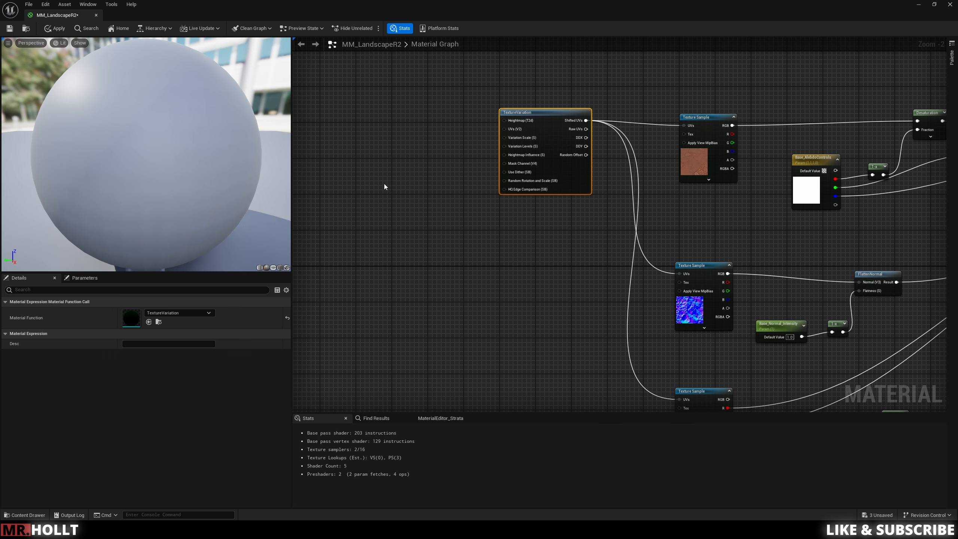
# Add a TextureCoordinate node well ahead of the TextureVariation node
pyautogui.moveTo(384, 183); pyautogui.dragTo(553, 217, button='right')
pyautogui.rightClick(474, 191)
pyautogui.write('text')
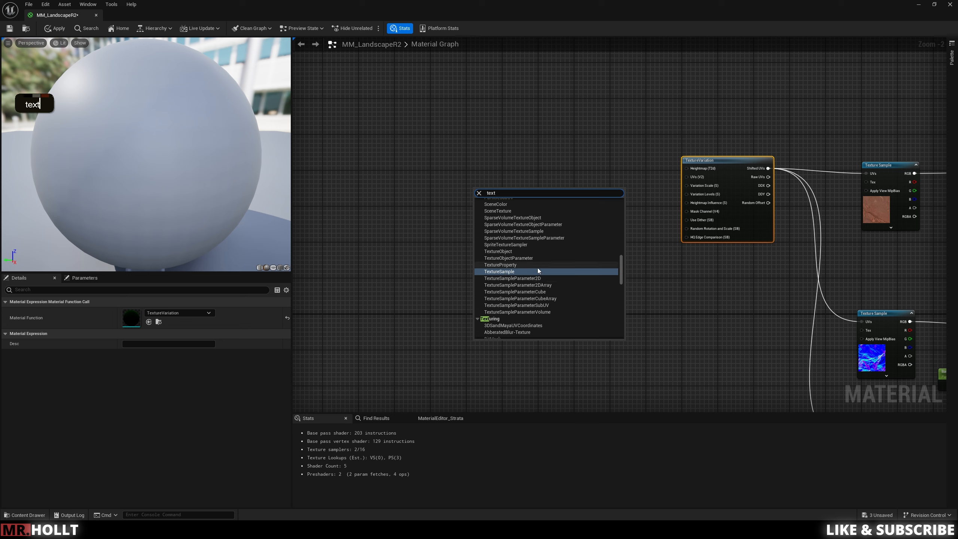
pyautogui.write('c')
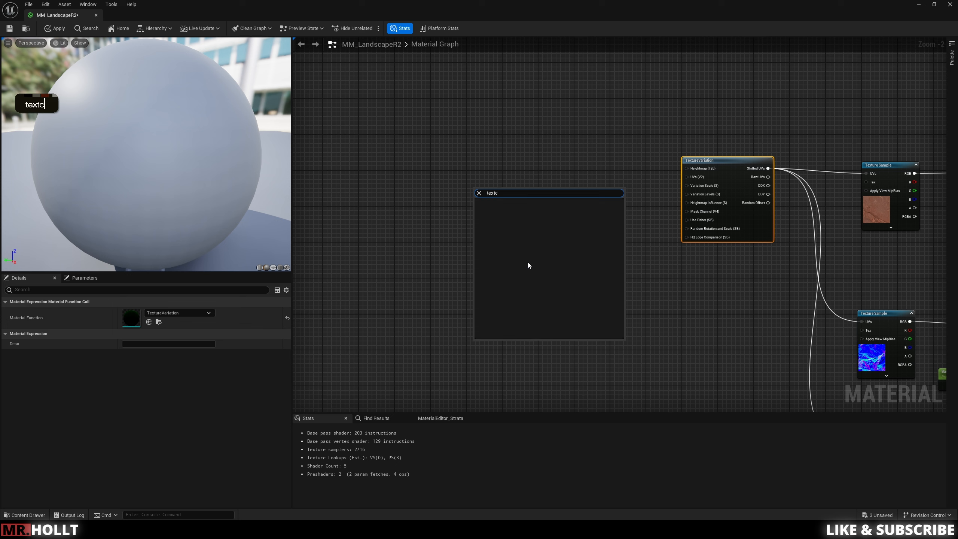
pyautogui.press('BackSpace')
pyautogui.press('BackSpace')
pyautogui.press('BackSpace')
pyautogui.press('BackSpace')
pyautogui.press('BackSpace')
pyautogui.write('coor')
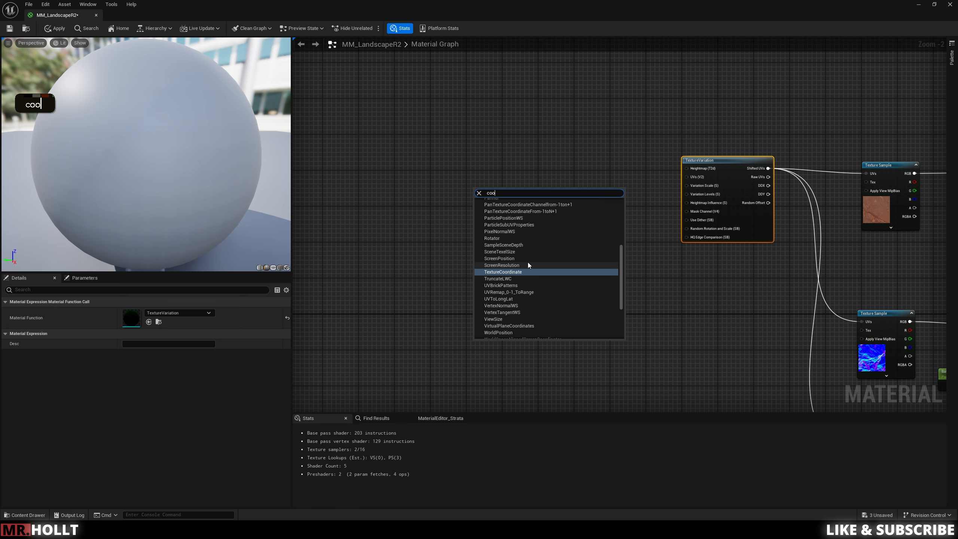
pyautogui.click(518, 273)
pyautogui.moveTo(509, 198); pyautogui.dragTo(409, 185)
# Add a scalar parameter named Base_Tiling below the texture coordinate node
pyautogui.press('s')
pyautogui.click(390, 219)
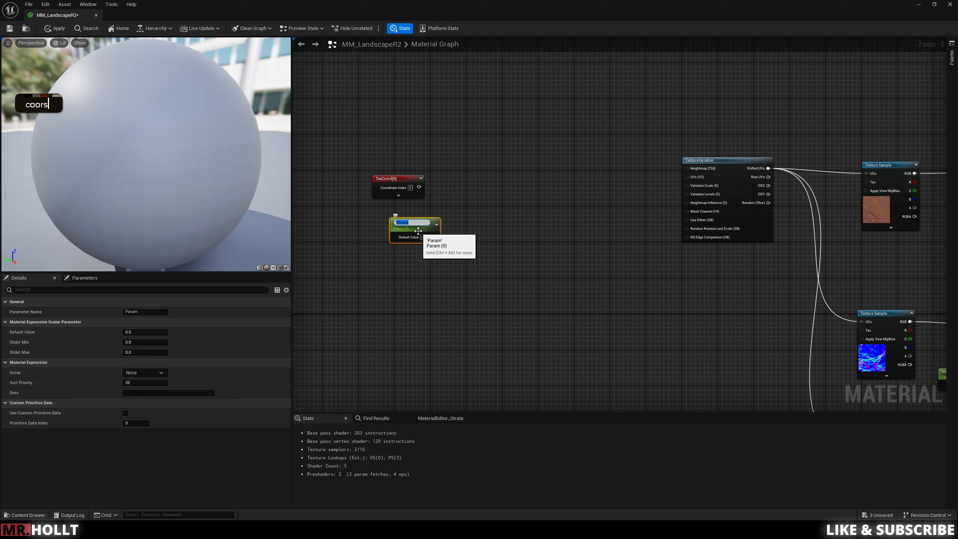
pyautogui.write('Bae')
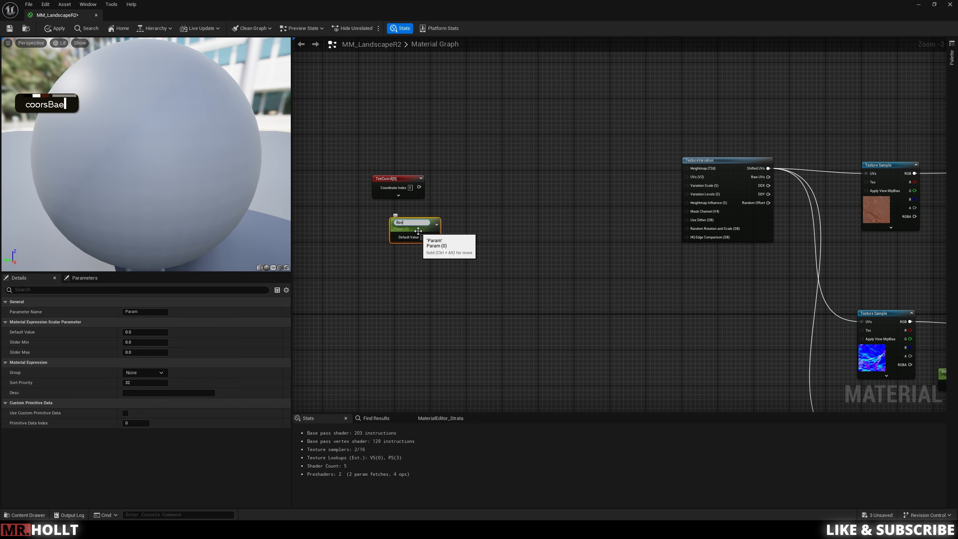
pyautogui.write('_Tiling')
pyautogui.press('Return')
pyautogui.moveTo(419, 227); pyautogui.dragTo(374, 218, button='right')
pyautogui.moveTo(374, 217); pyautogui.dragTo(361, 214)
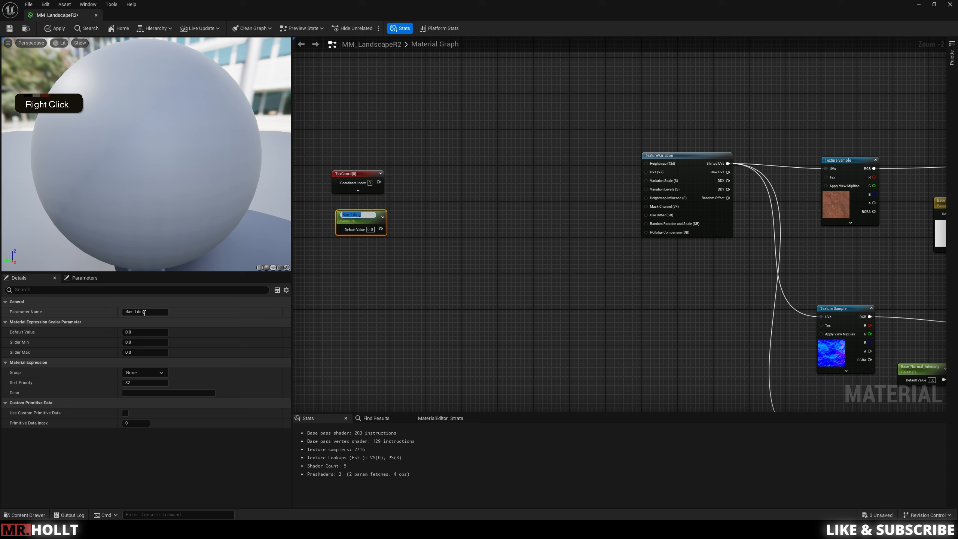
pyautogui.doubleClick(130, 311)
pyautogui.press('Left')
pyautogui.press('Right')
pyautogui.press('Right')
pyautogui.write('s')
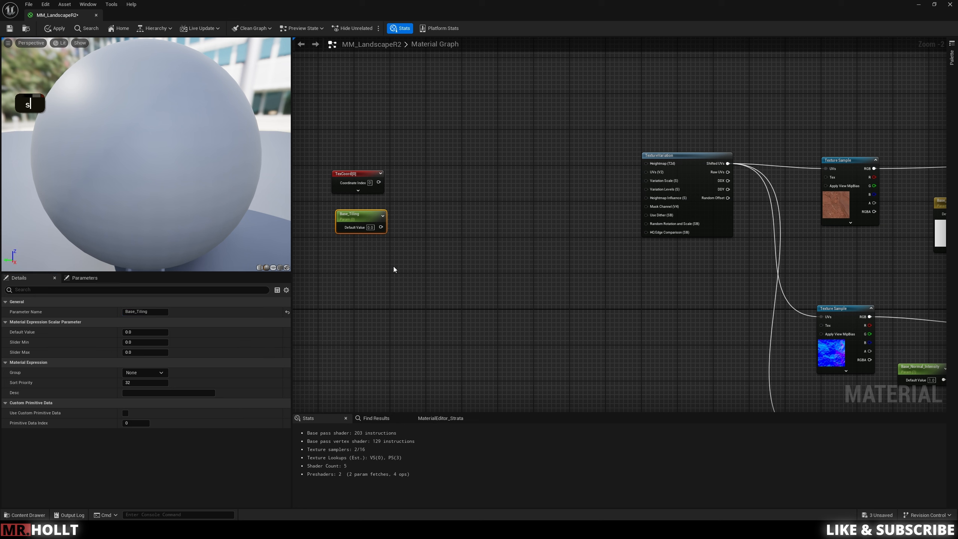
# Add a Multiply node with the texture coordinate feeding input A and Base_Tiling feeding input B
pyautogui.click(375, 290)
pyautogui.press('m')
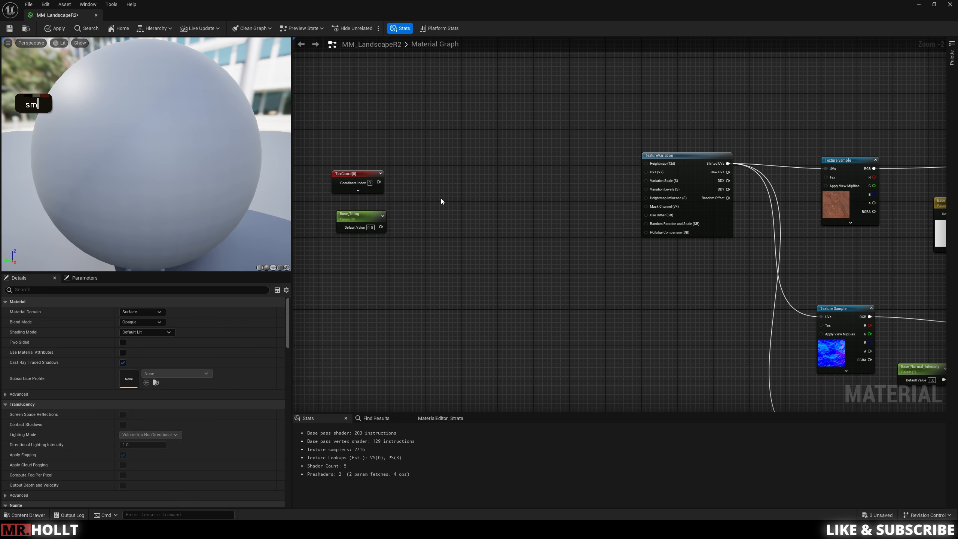
pyautogui.click(442, 198)
pyautogui.moveTo(382, 231); pyautogui.dragTo(406, 188)
# Set Base_Tiling's default value to 1 and connect the Multiply output to TextureVariation's UVs input
pyautogui.click(361, 232)
pyautogui.write('10')
pyautogui.press('Return')
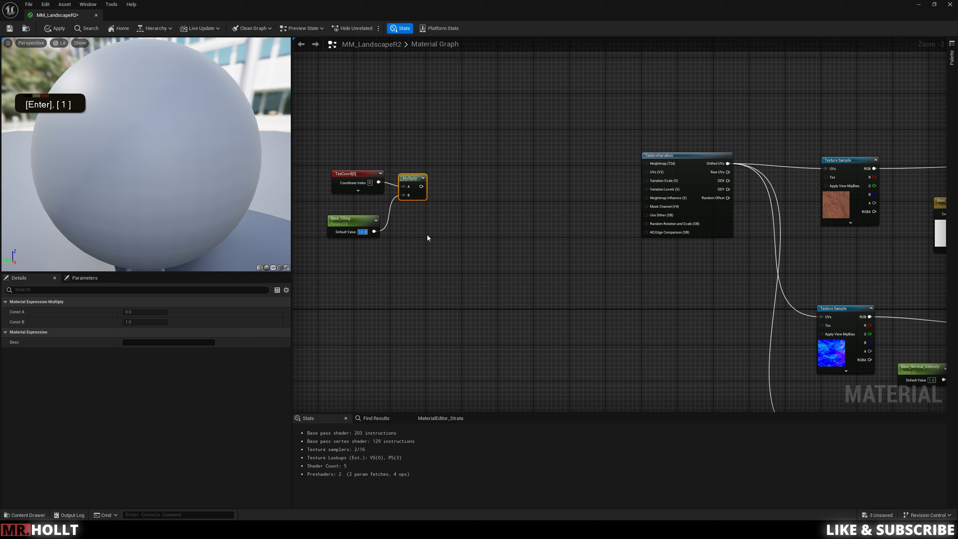
pyautogui.write('1')
pyautogui.press('Return')
pyautogui.click(421, 228)
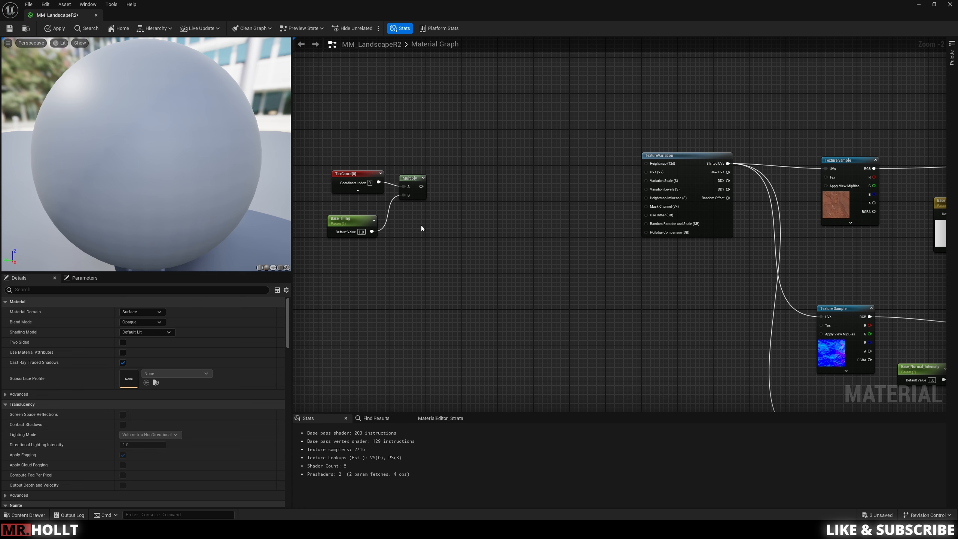
pyautogui.moveTo(421, 186); pyautogui.dragTo(646, 172)
pyautogui.moveTo(506, 229); pyautogui.dragTo(520, 225, button='right')
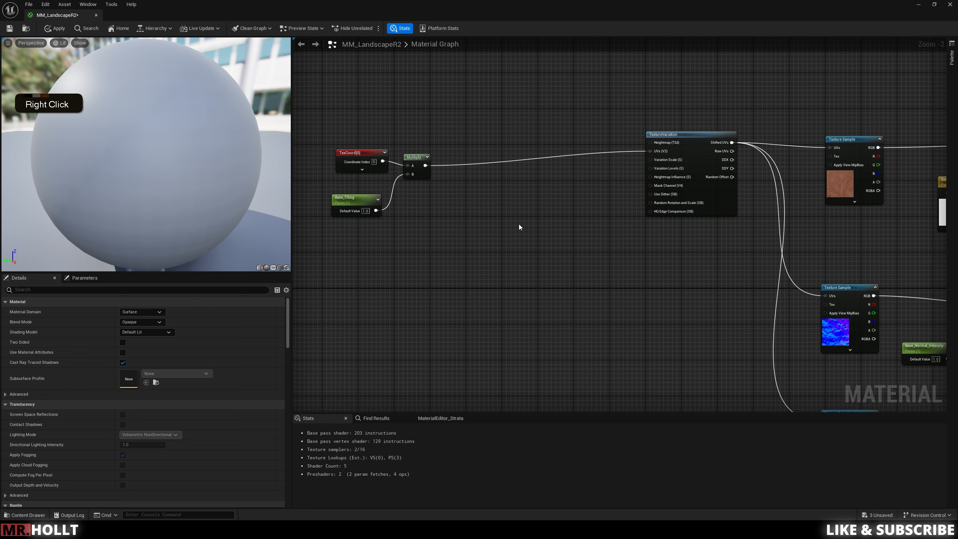
# Add two scalar parameters, one below the other, between the Multiply and TextureVariation nodes
pyautogui.click(522, 189)
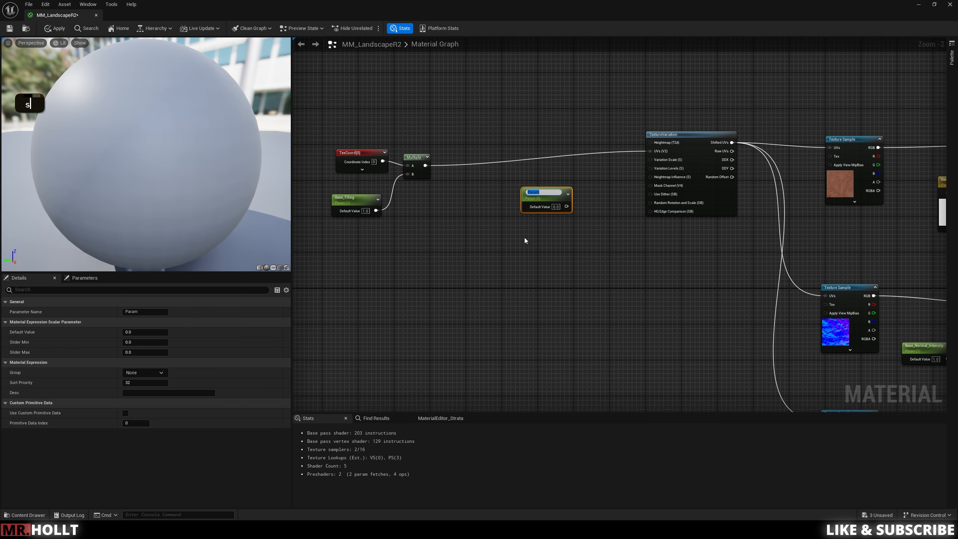
pyautogui.click(526, 239)
pyautogui.click(526, 239)
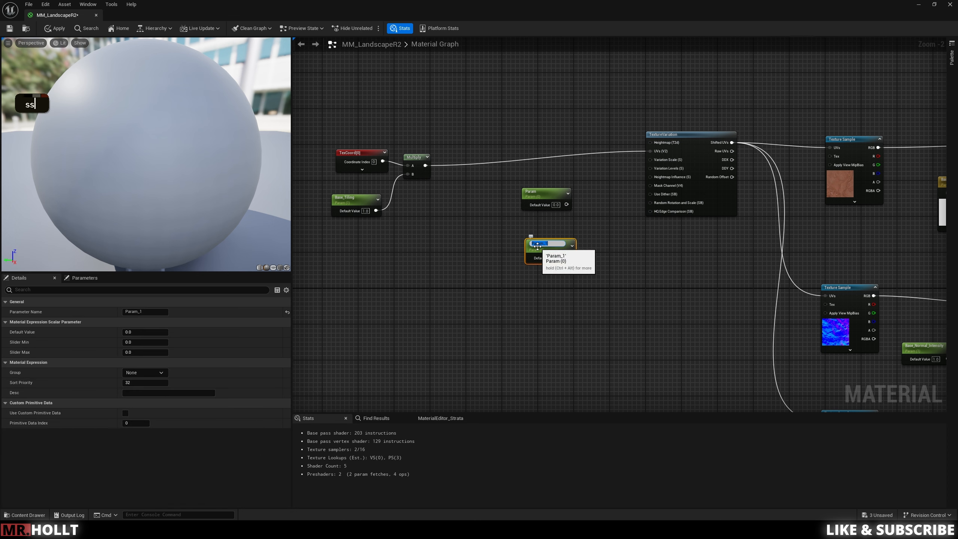
pyautogui.moveTo(537, 246); pyautogui.dragTo(537, 248)
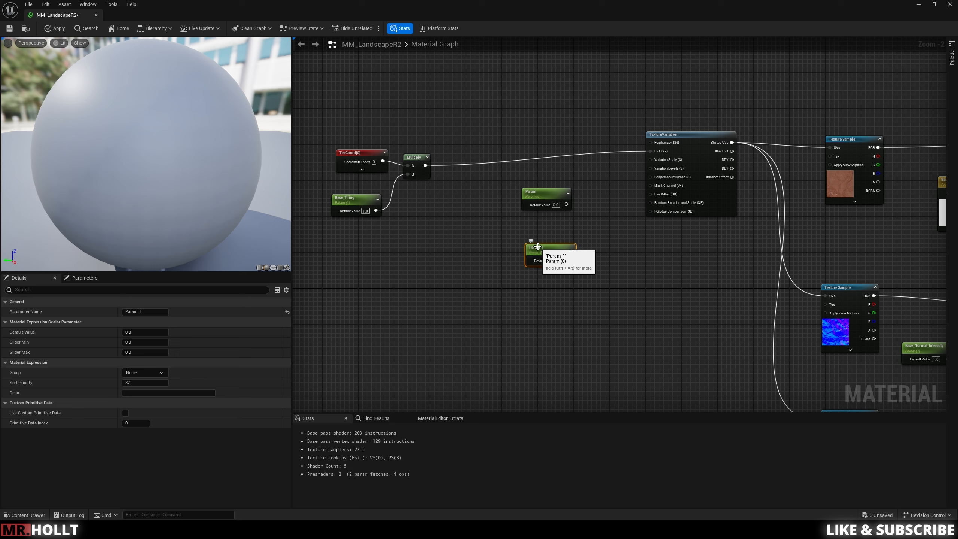
# Rename the upper of the two new scalar parameters as Base_Var_Scale
pyautogui.click(538, 201)
pyautogui.click(149, 312)
pyautogui.press('BackSpace')
pyautogui.press('BackSpace')
pyautogui.press('BackSpace')
pyautogui.press('BackSpace')
pyautogui.write('Base_Var_')
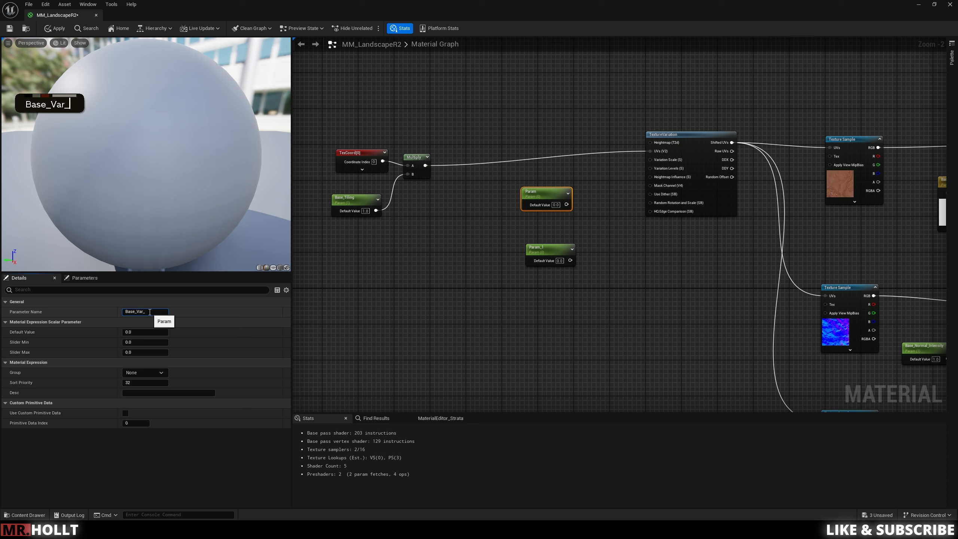
pyautogui.write('Scale')
pyautogui.click(368, 277)
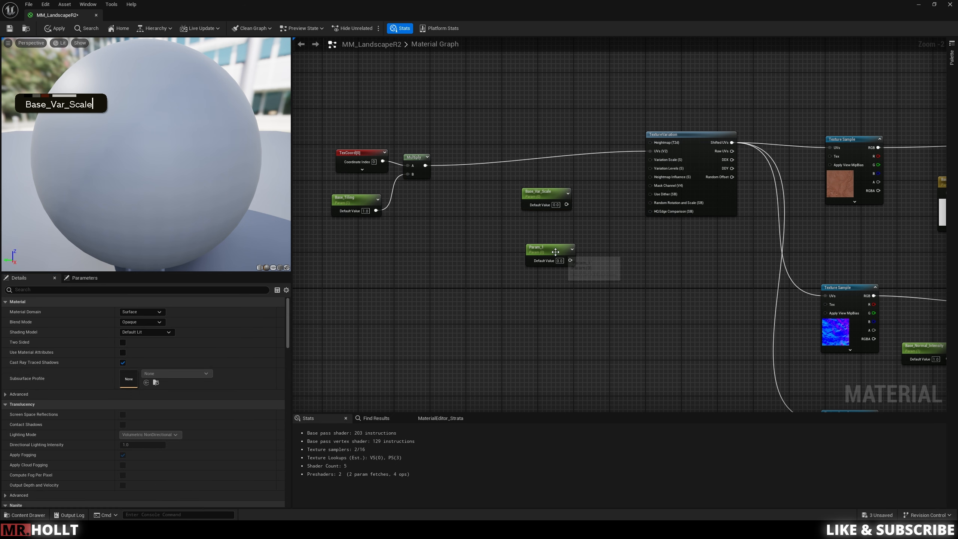
# Move the lower scalar parameter up beneath Base_Var_Scale and rename it as Base_Var_Levels
pyautogui.moveTo(556, 252); pyautogui.dragTo(555, 230)
pyautogui.rightClick(547, 226)
pyautogui.click(152, 304)
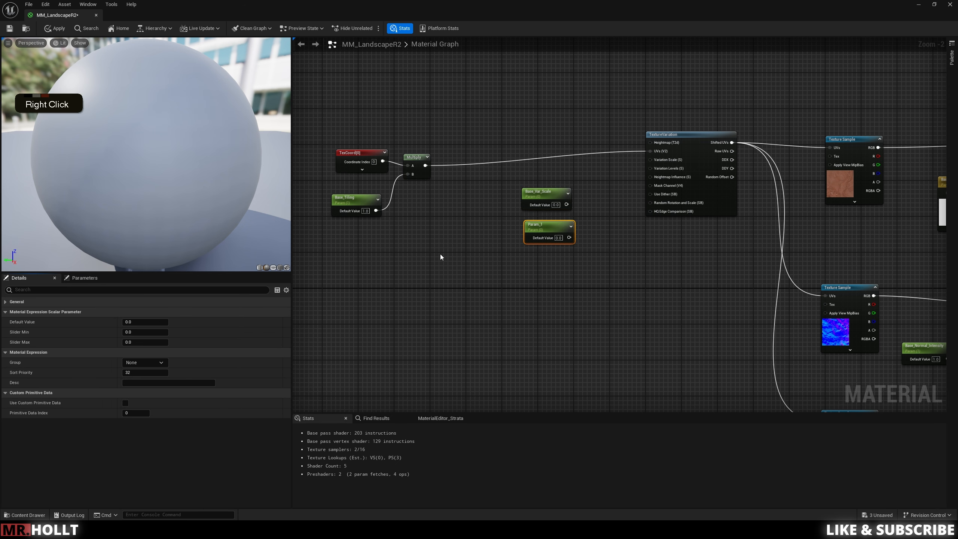
pyautogui.doubleClick(536, 225)
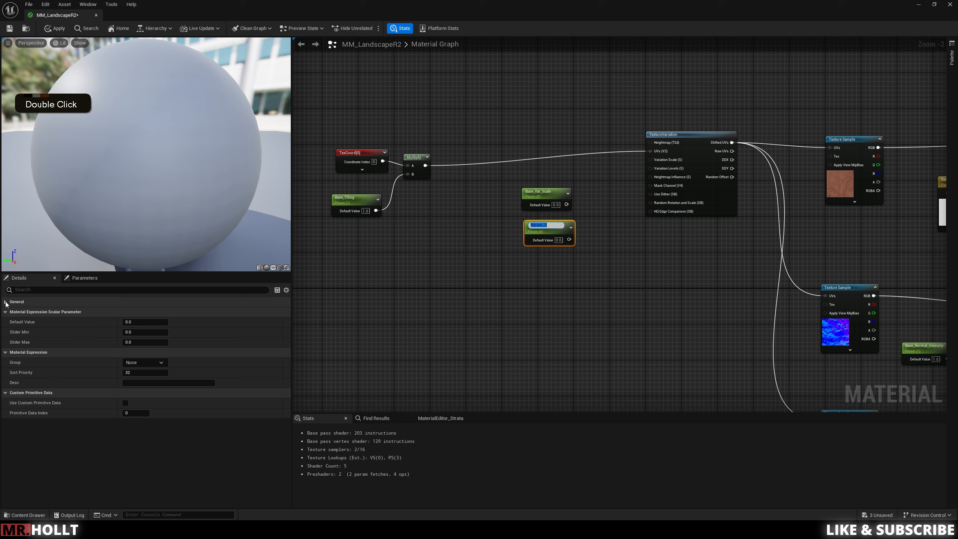
pyautogui.click(6, 304)
pyautogui.doubleClick(104, 314)
pyautogui.write('Base_Var_leb')
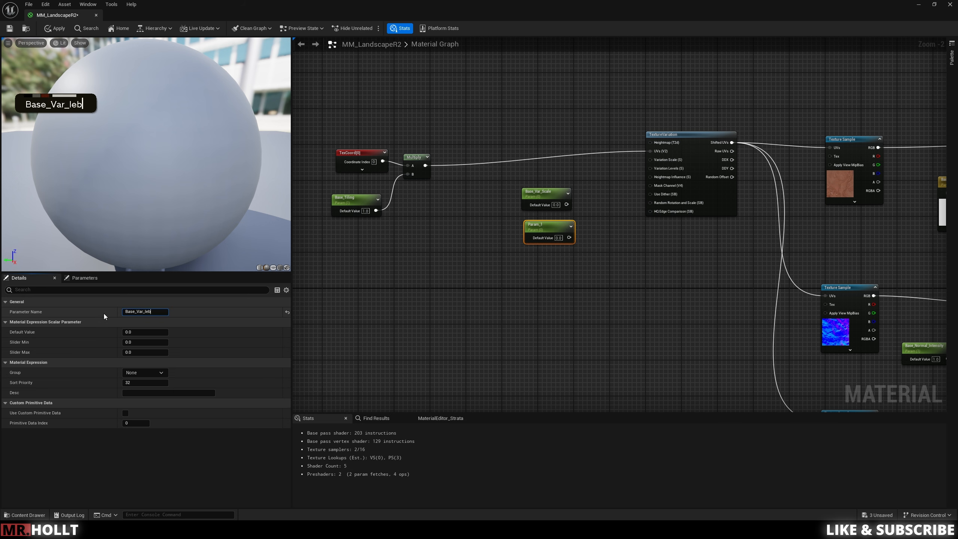
pyautogui.press('BackSpace')
pyautogui.press('BackSpace')
pyautogui.press('BackSpace')
pyautogui.write('Levels')
pyautogui.press('Return')
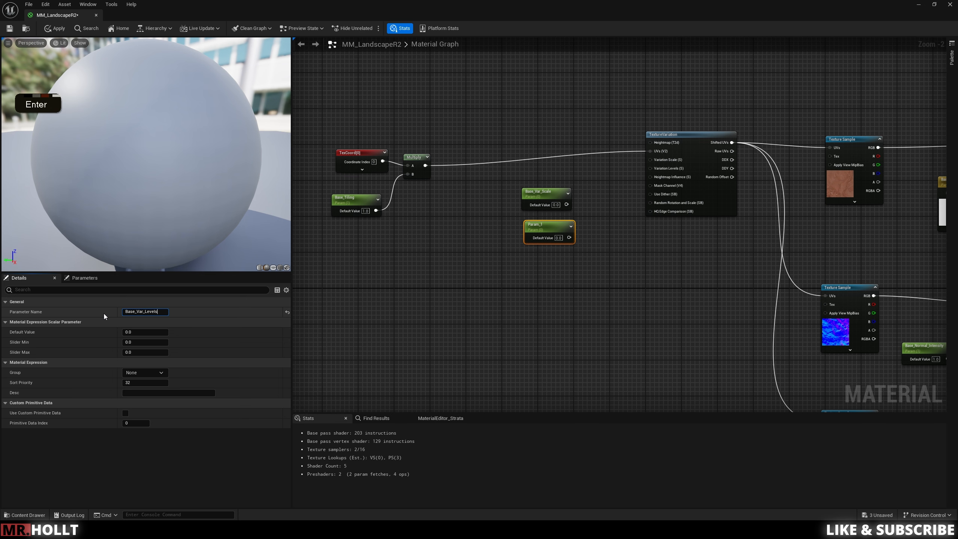
# Connect Base_Var_Scale to TextureVariation's Variation Scale input and Base_Var_Levels to its Variation Levels input
pyautogui.rightClick(504, 280)
pyautogui.click(582, 192)
pyautogui.moveTo(567, 204); pyautogui.dragTo(650, 160)
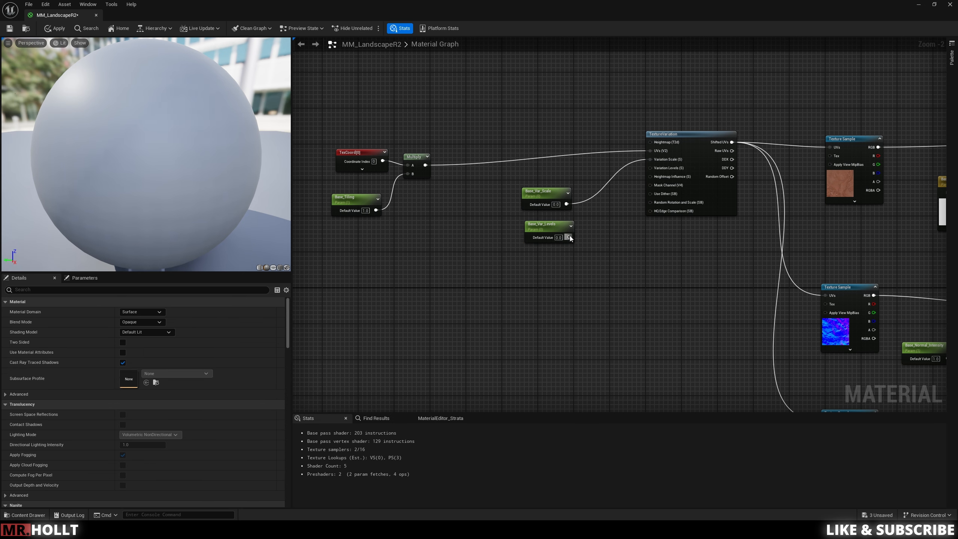
pyautogui.moveTo(569, 237); pyautogui.dragTo(652, 168)
pyautogui.moveTo(547, 226); pyautogui.dragTo(546, 222)
# Set the default value of Base_Var_Scale to 1 and of Base_Var_Levels to 0.2
pyautogui.click(558, 206)
pyautogui.write('1')
pyautogui.click(559, 233)
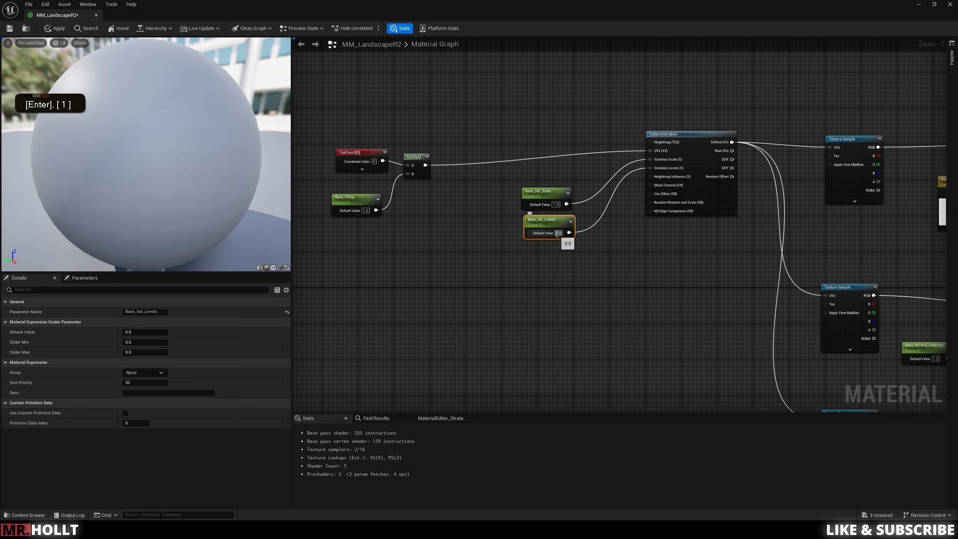
pyautogui.write('1')
pyautogui.press('Return')
pyautogui.click(485, 236)
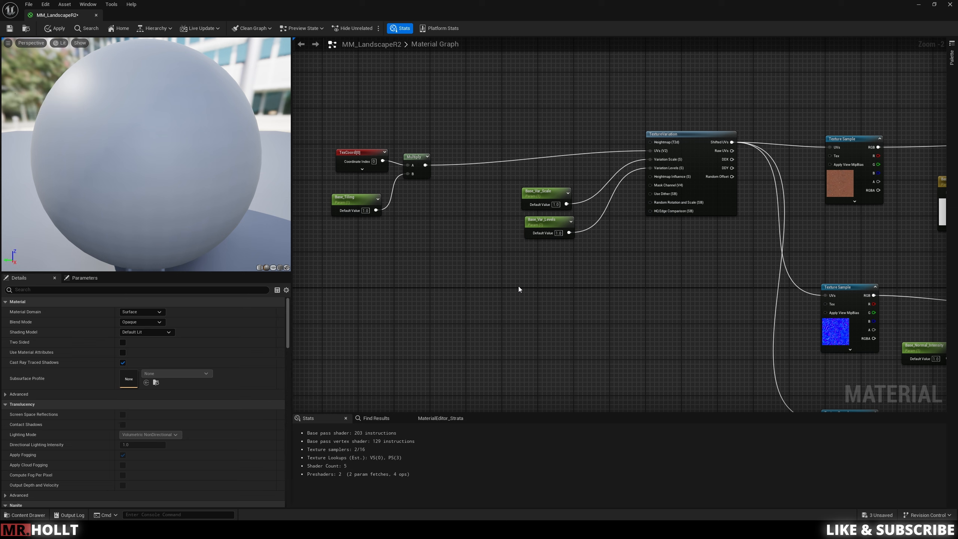
pyautogui.click(559, 233)
pyautogui.write('0.2')
pyautogui.press('Return')
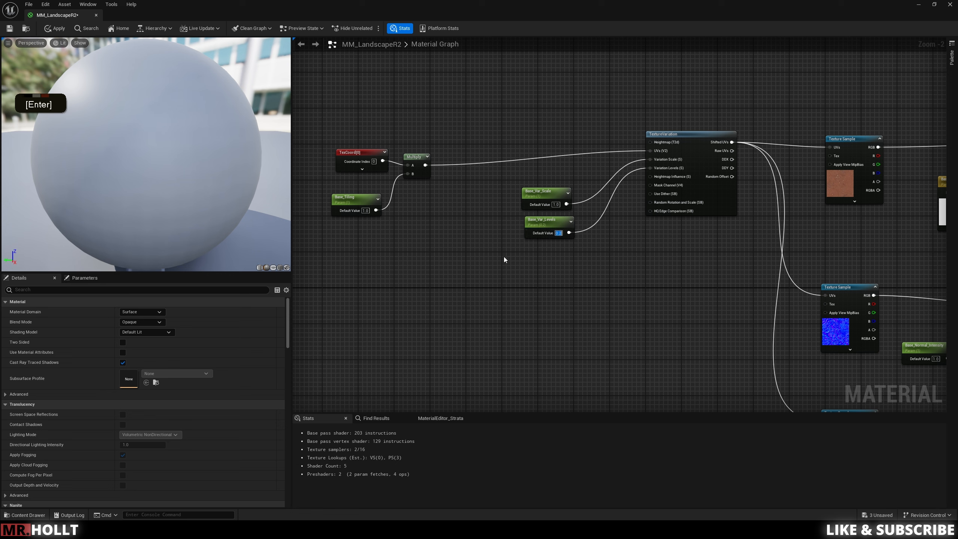
# Add a Constant4Vector node and place it just below Base_Var_Levels
pyautogui.rightClick(550, 276)
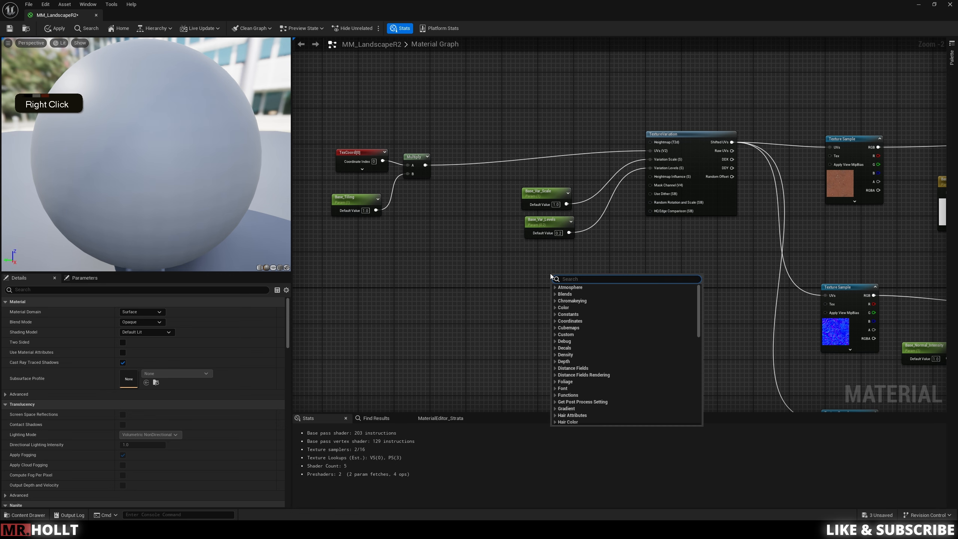
pyautogui.write('con')
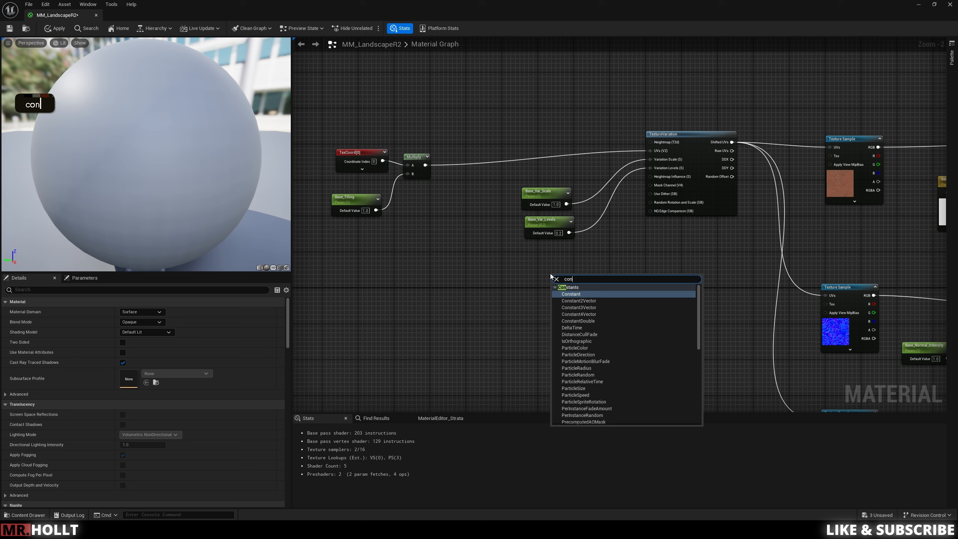
pyautogui.write('s')
pyautogui.press('Down')
pyautogui.press('Down')
pyautogui.press('Down')
pyautogui.press('Return')
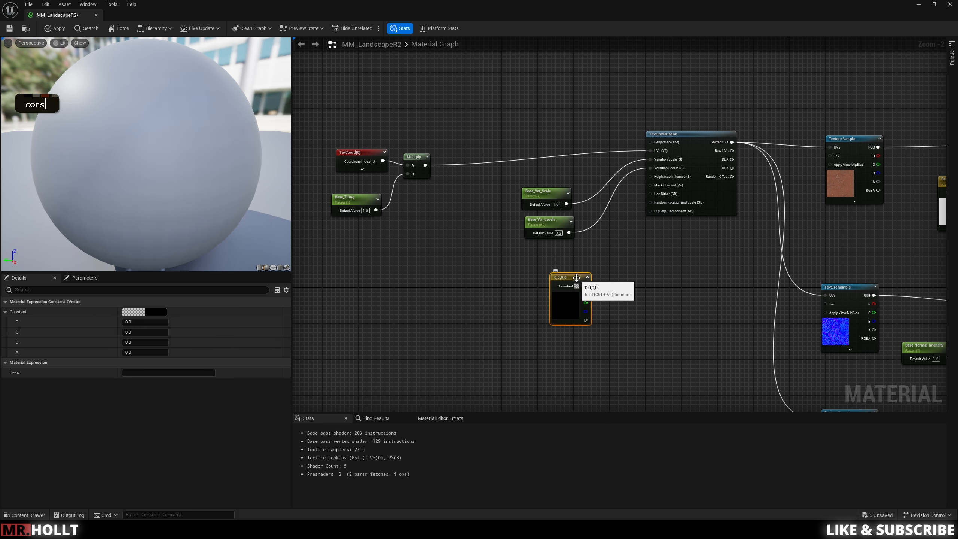
pyautogui.moveTo(561, 261); pyautogui.dragTo(557, 260)
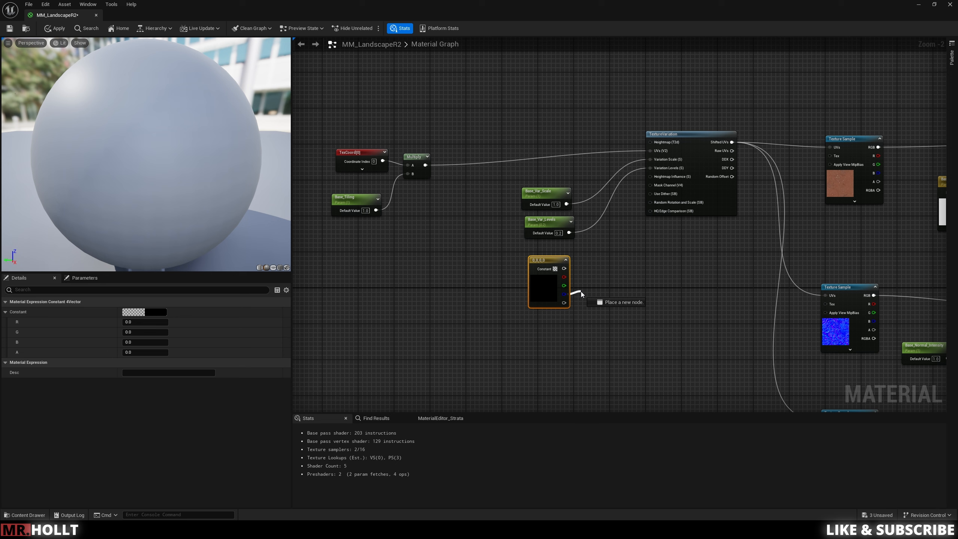
# Connect the Constant4Vector's blue output to TextureVariation's Mask Channel input and set the vector's B value to 1
pyautogui.moveTo(581, 292); pyautogui.dragTo(652, 187)
pyautogui.click(599, 319)
pyautogui.click(544, 289)
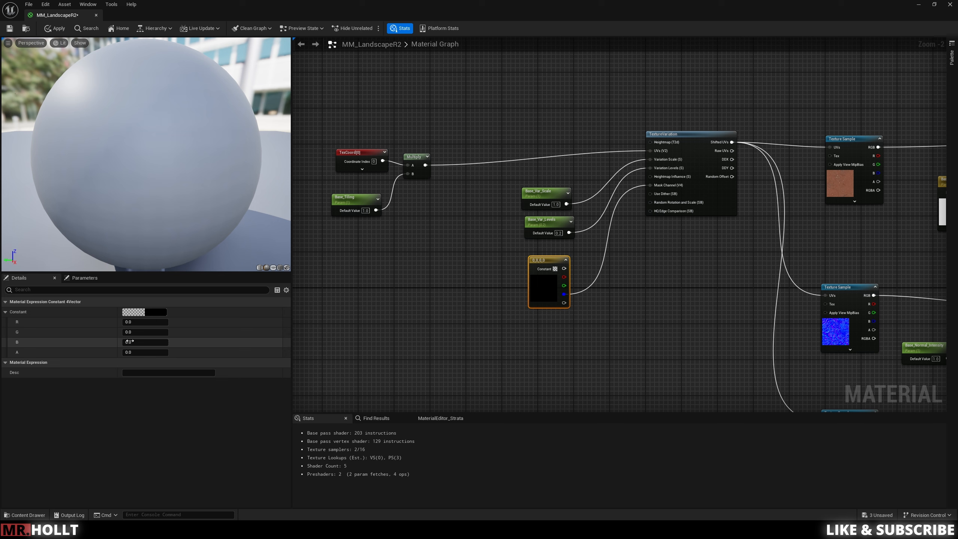
pyautogui.write('1')
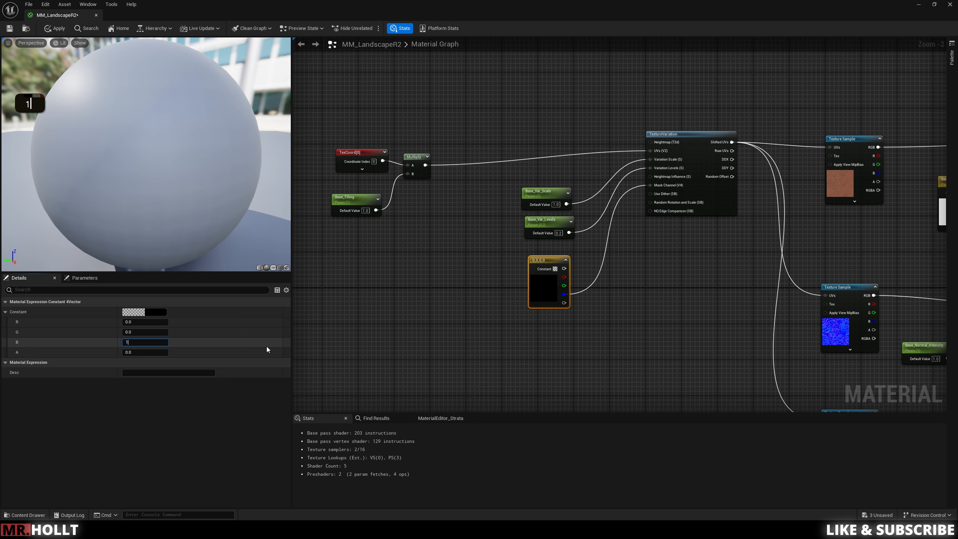
pyautogui.press('Return')
pyautogui.click(540, 323)
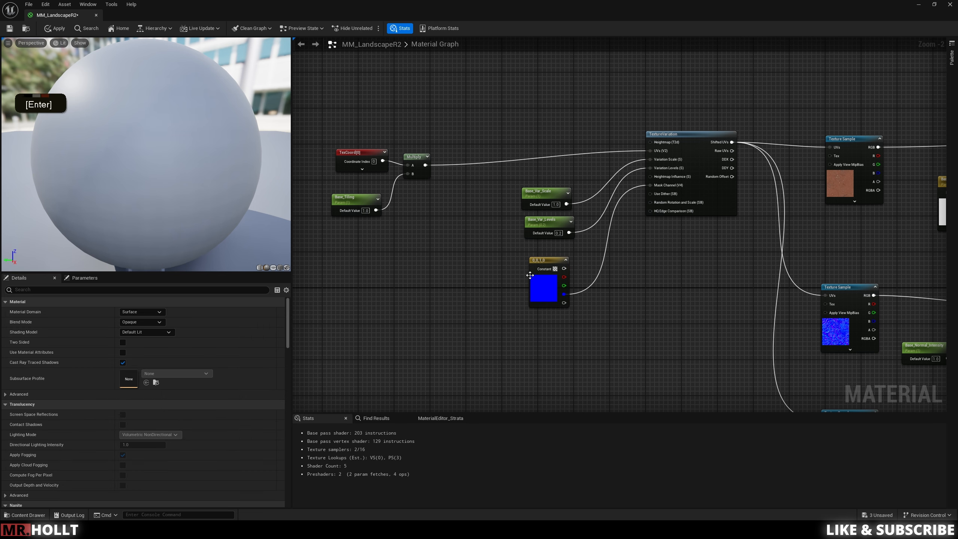
# Copy the masks Texture Sample (the lowest of the three) and paste it above the TextureVariation node
pyautogui.moveTo(522, 247); pyautogui.dragTo(471, 333, button='right')
pyautogui.moveTo(604, 341); pyautogui.dragTo(538, 183, button='right')
pyautogui.scroll(-2, 538, 215)
pyautogui.moveTo(630, 297); pyautogui.dragTo(620, 256, button='right')
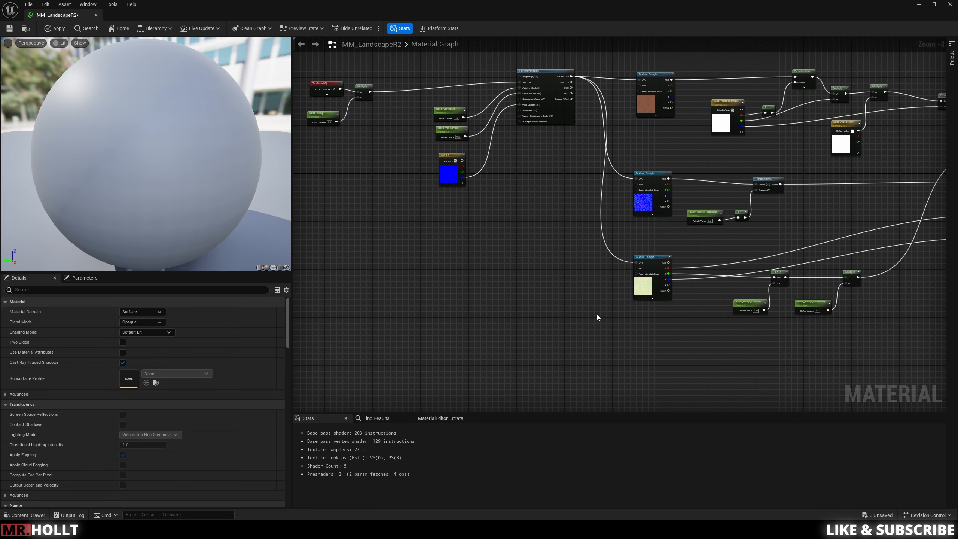
pyautogui.moveTo(597, 298); pyautogui.dragTo(691, 306, button='right')
pyautogui.click(691, 306)
pyautogui.hotkey('alt', 'c')
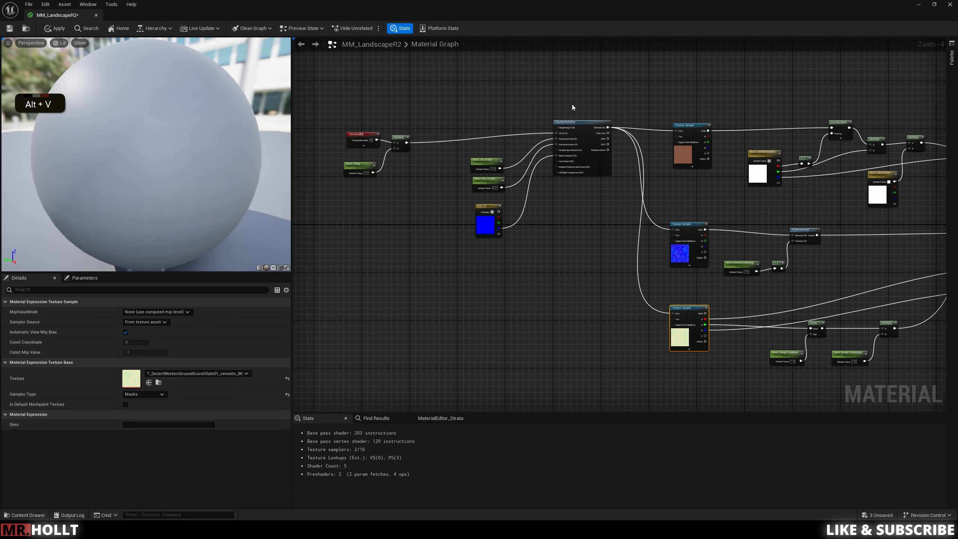
pyautogui.hotkey('ctrl', 'c')
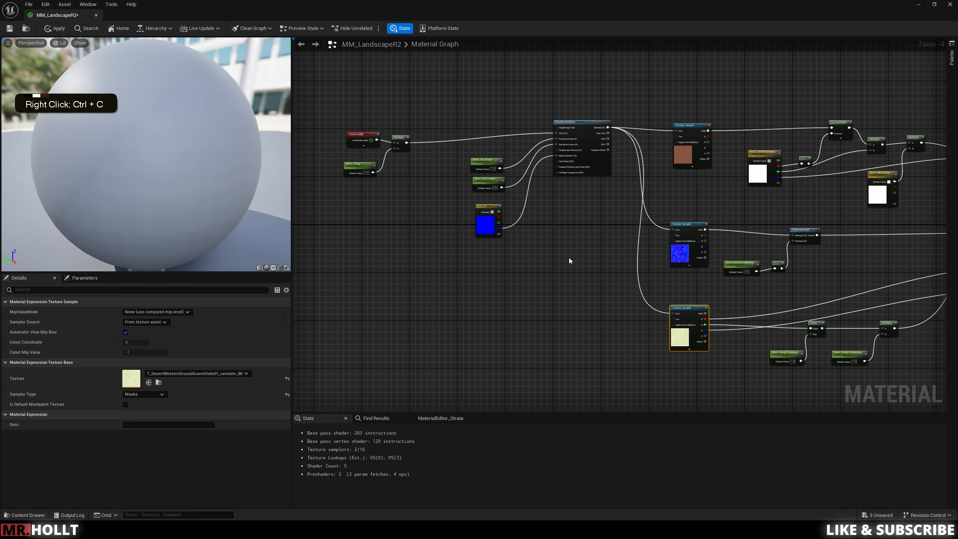
pyautogui.moveTo(569, 258); pyautogui.dragTo(623, 356, button='right')
pyautogui.hotkey('ctrl', 'v')
pyautogui.moveTo(544, 173); pyautogui.dragTo(529, 165, button='right')
pyautogui.scroll(3, 531, 160)
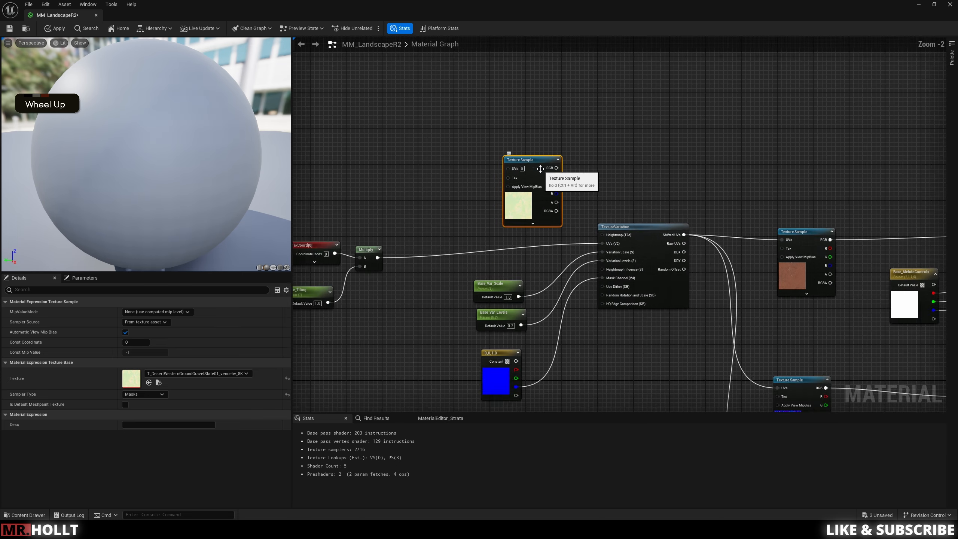
# Convert the pasted Texture Sample into a texture object parameter and connect it to TextureVariation's Heightmap input
pyautogui.rightClick(532, 157)
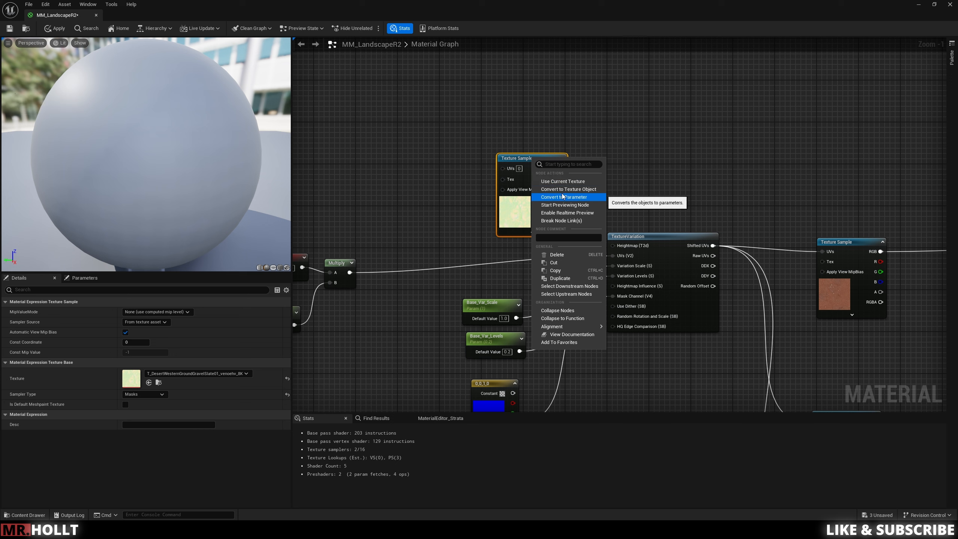
pyautogui.click(564, 191)
pyautogui.rightClick(514, 156)
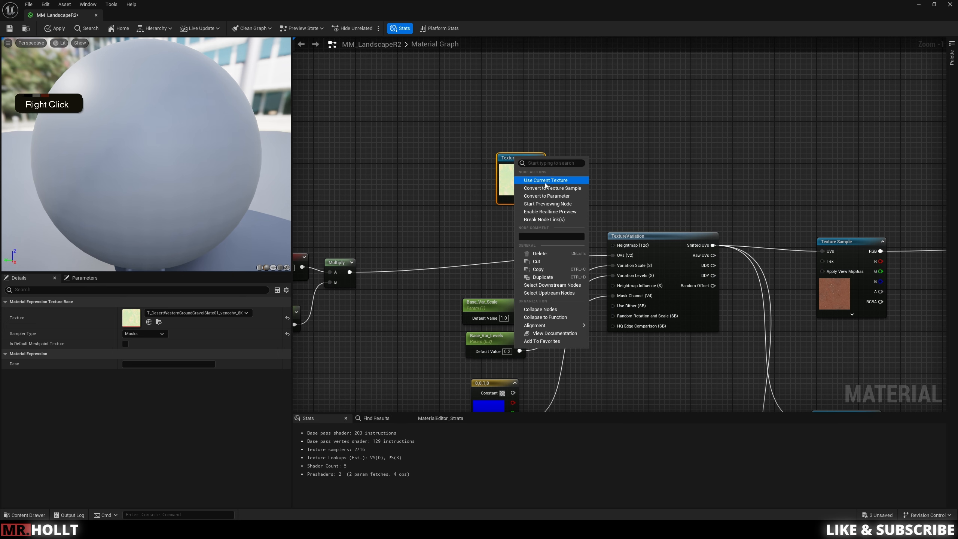
pyautogui.click(545, 195)
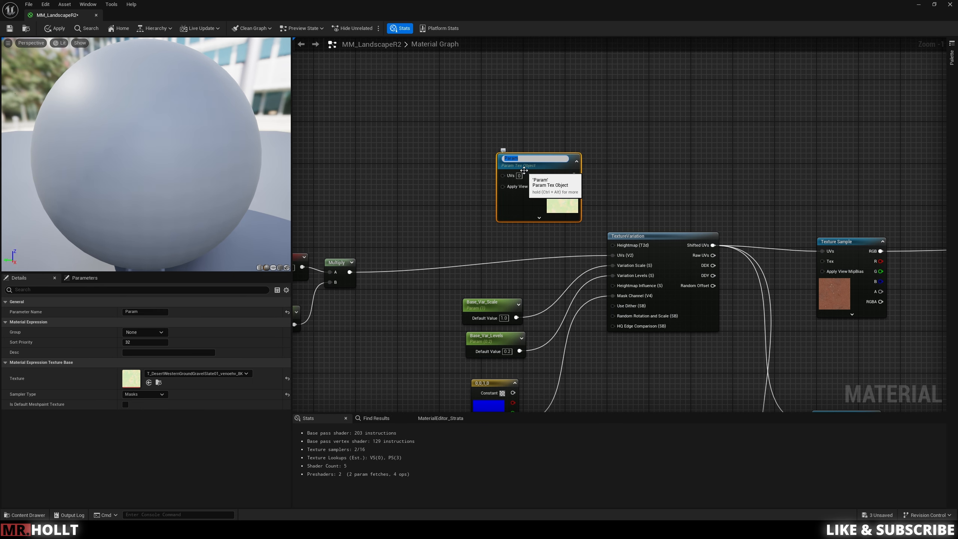
pyautogui.click(624, 158)
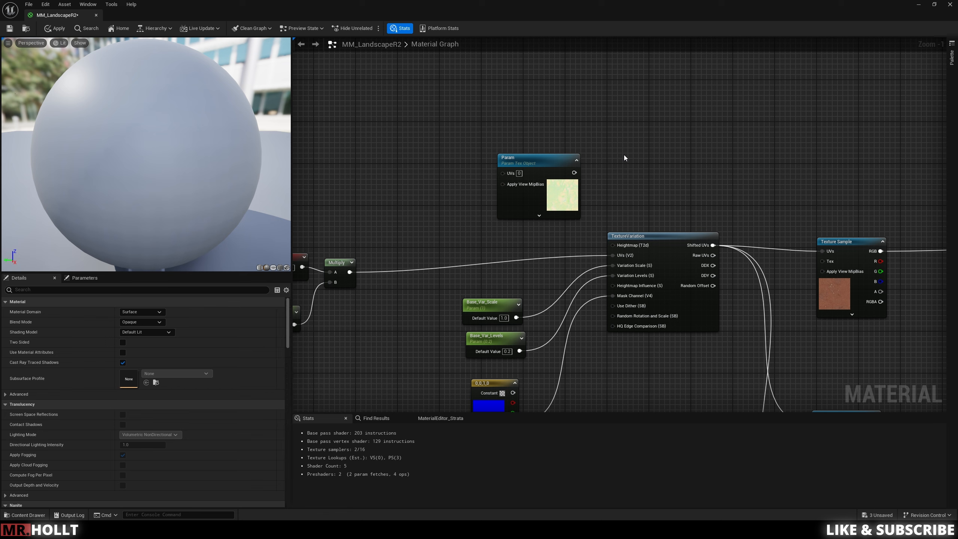
pyautogui.moveTo(574, 173); pyautogui.dragTo(613, 245)
# Connect the MakeMaterialAttributes output to the first layer input of the Landscape Layer Blend node
pyautogui.moveTo(650, 201); pyautogui.dragTo(638, 192, button='right')
pyautogui.scroll(-3, 638, 192)
pyautogui.moveTo(714, 346); pyautogui.dragTo(599, 289, button='right')
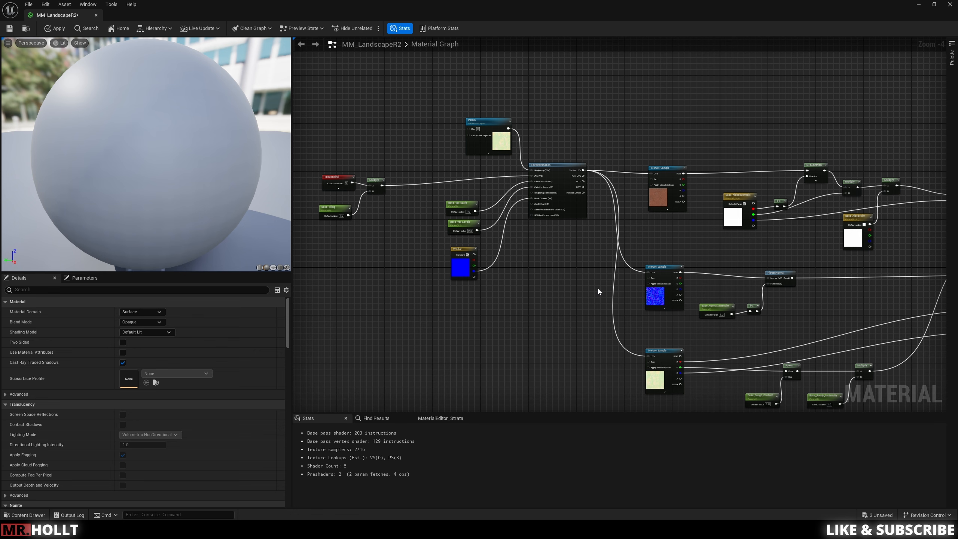
pyautogui.moveTo(597, 288); pyautogui.dragTo(693, 243, button='right')
pyautogui.scroll(1, 692, 242)
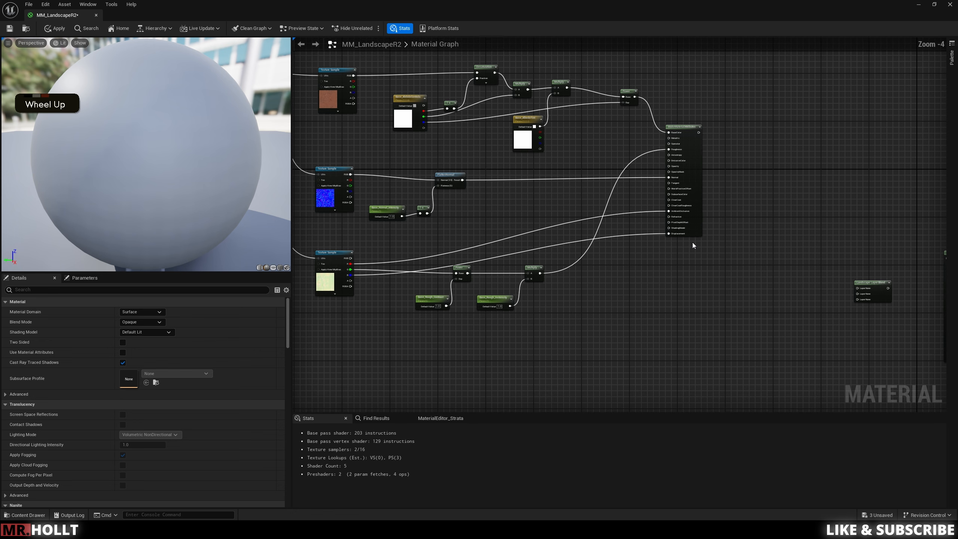
pyautogui.moveTo(757, 207); pyautogui.dragTo(732, 198, button='right')
pyautogui.moveTo(676, 123); pyautogui.dragTo(834, 280)
# Name the three layers of the Landscape Layer Blend node Base, Mid and Top, in that order
pyautogui.moveTo(778, 181); pyautogui.dragTo(691, 224, button='right')
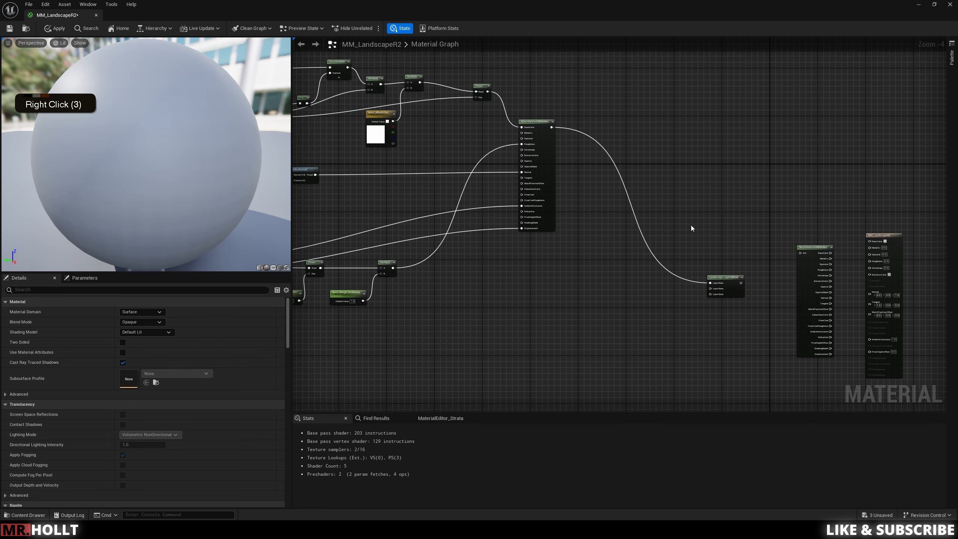
pyautogui.scroll(2, 739, 301)
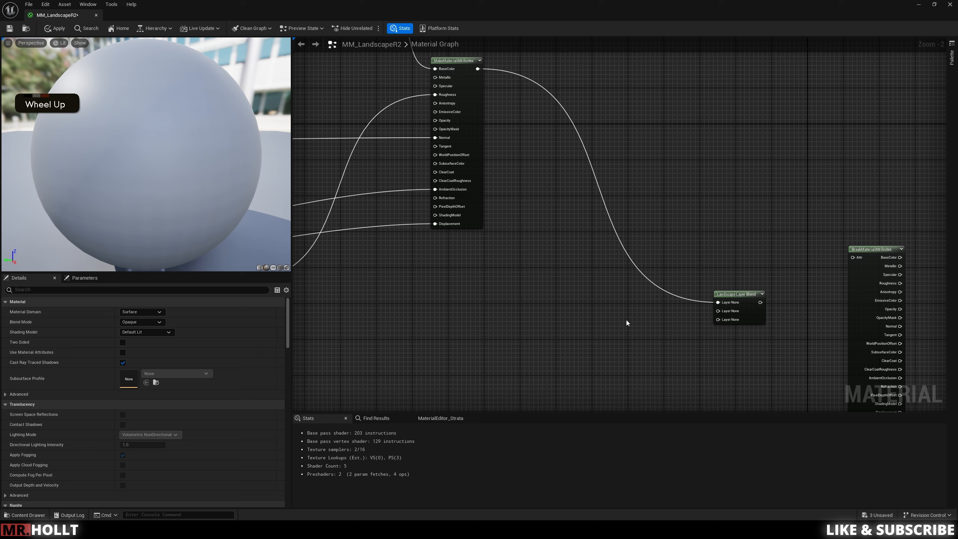
pyautogui.click(739, 296)
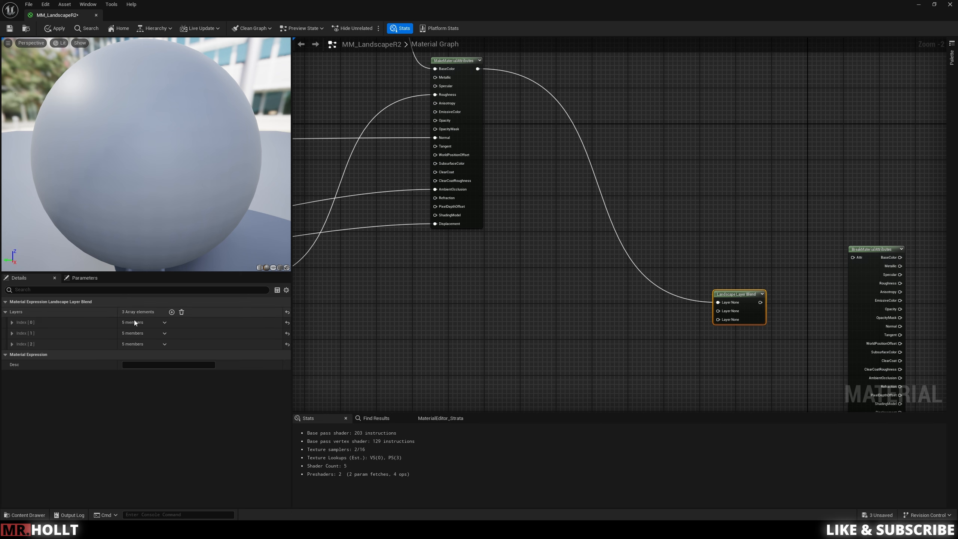
pyautogui.click(12, 322)
pyautogui.click(12, 384)
pyautogui.click(11, 445)
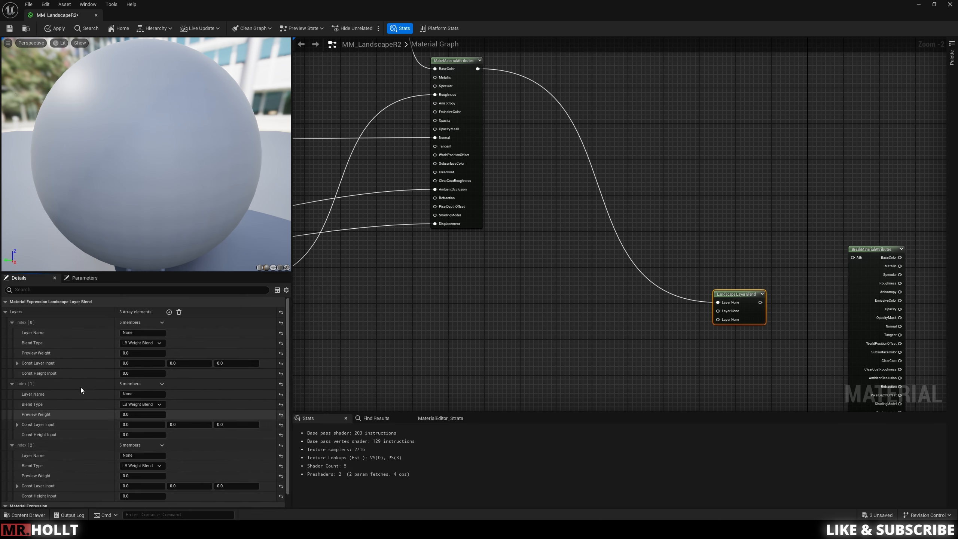
pyautogui.write('B')
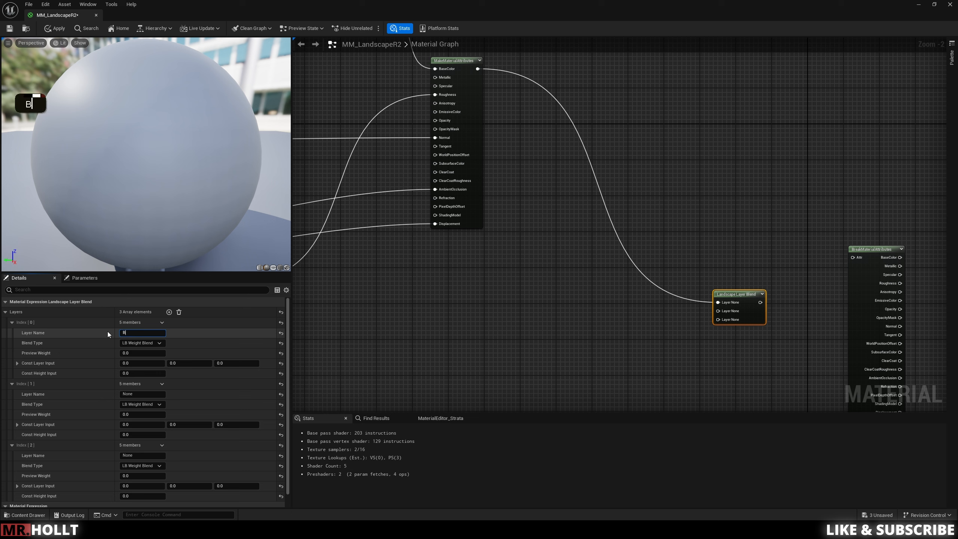
pyautogui.write('ase')
pyautogui.click(140, 394)
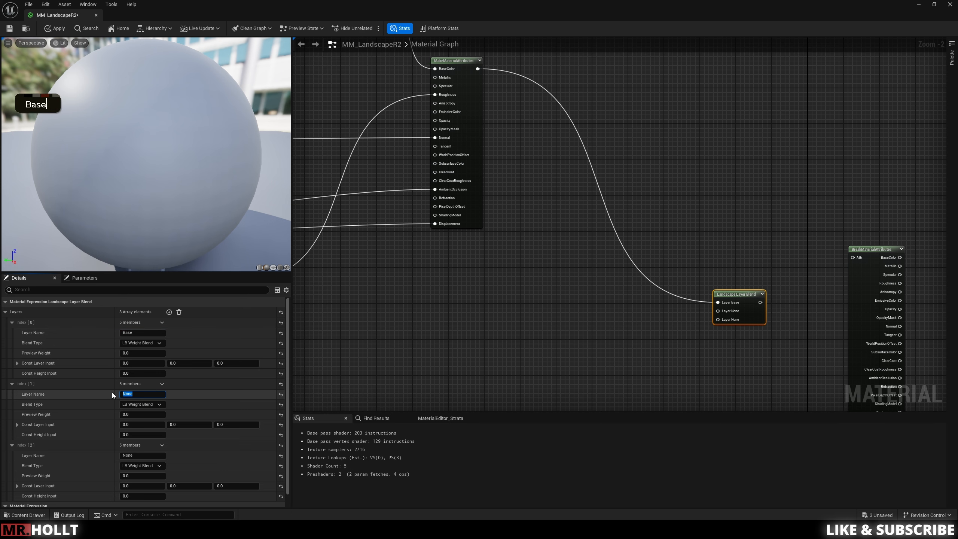
pyautogui.write('Mid')
pyautogui.click(136, 456)
pyautogui.click(502, 316)
# Connect the Landscape Layer Blend output to the Attr input of BreakMaterialAttributes
pyautogui.moveTo(646, 386); pyautogui.dragTo(450, 347, button='right')
pyautogui.moveTo(564, 264); pyautogui.dragTo(657, 219)
# Connect the BaseColor, Roughness, Normal, AmbientOcclusion and Displacement outputs of BreakMaterialAttributes to the matching inputs of the MM_LandscapeR2 result node
pyautogui.moveTo(711, 203); pyautogui.dragTo(580, 191, button='right')
pyautogui.moveTo(569, 208); pyautogui.dragTo(633, 189)
pyautogui.moveTo(573, 234); pyautogui.dragTo(630, 218)
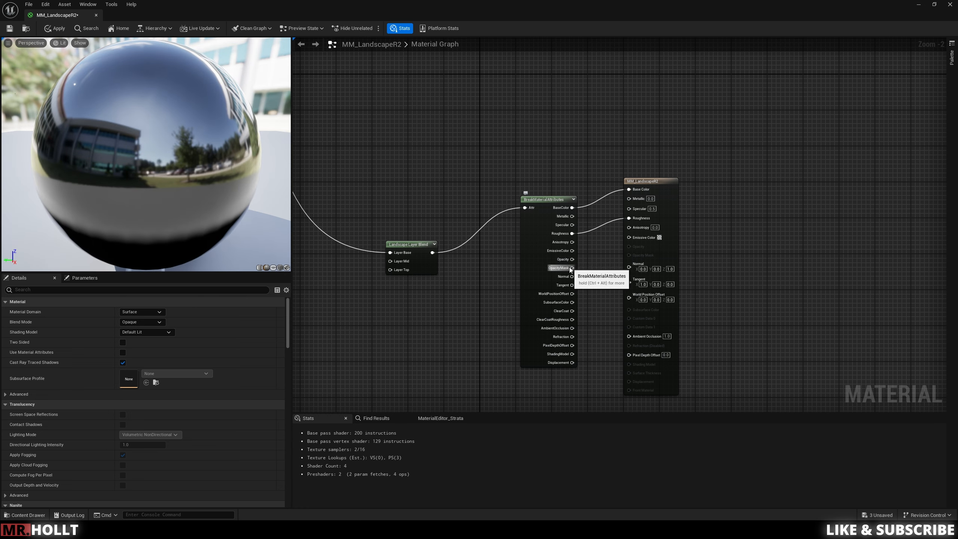
pyautogui.moveTo(572, 276); pyautogui.dragTo(630, 267)
pyautogui.moveTo(604, 283); pyautogui.dragTo(612, 244, button='right')
pyautogui.moveTo(580, 288); pyautogui.dragTo(638, 290)
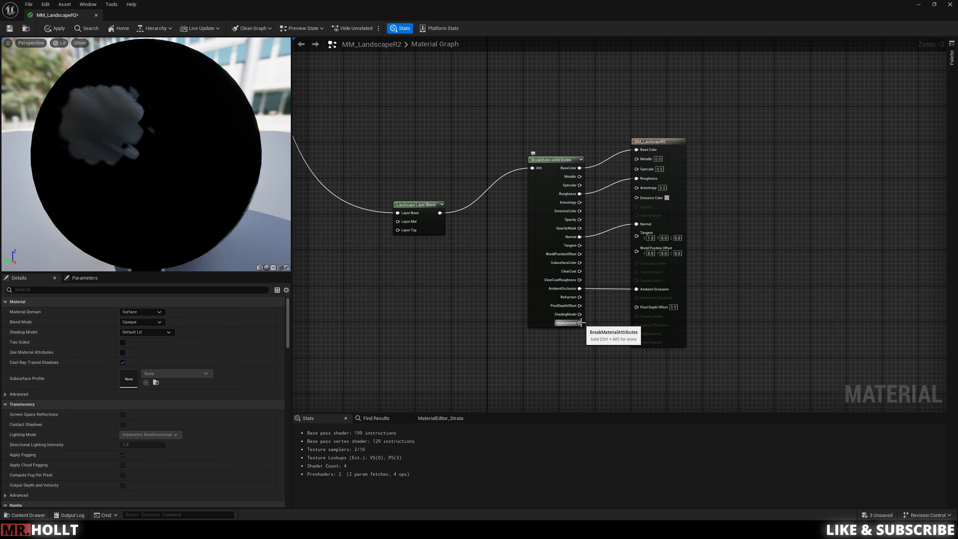
pyautogui.click(667, 337)
pyautogui.moveTo(667, 337); pyautogui.dragTo(674, 319, button='right')
pyautogui.moveTo(588, 305); pyautogui.dragTo(648, 315)
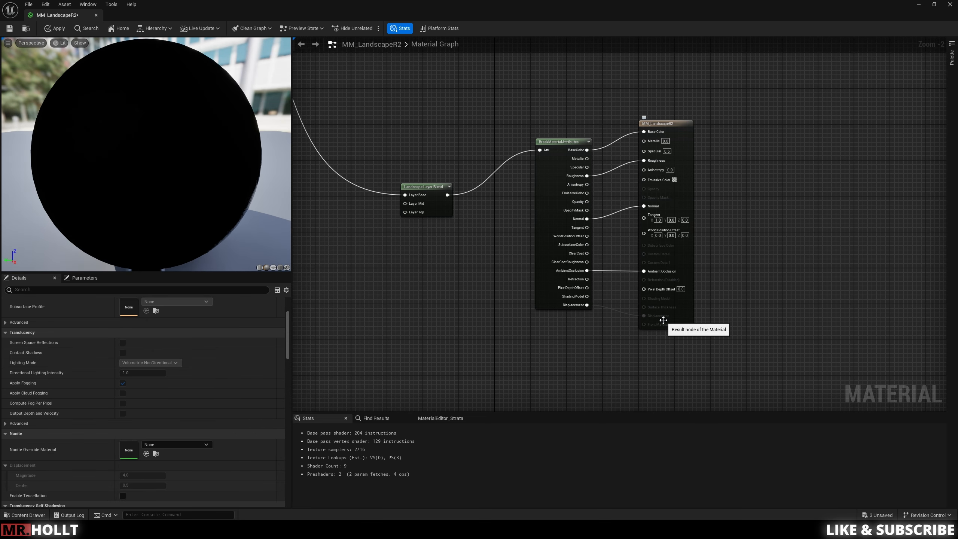
pyautogui.click(679, 122)
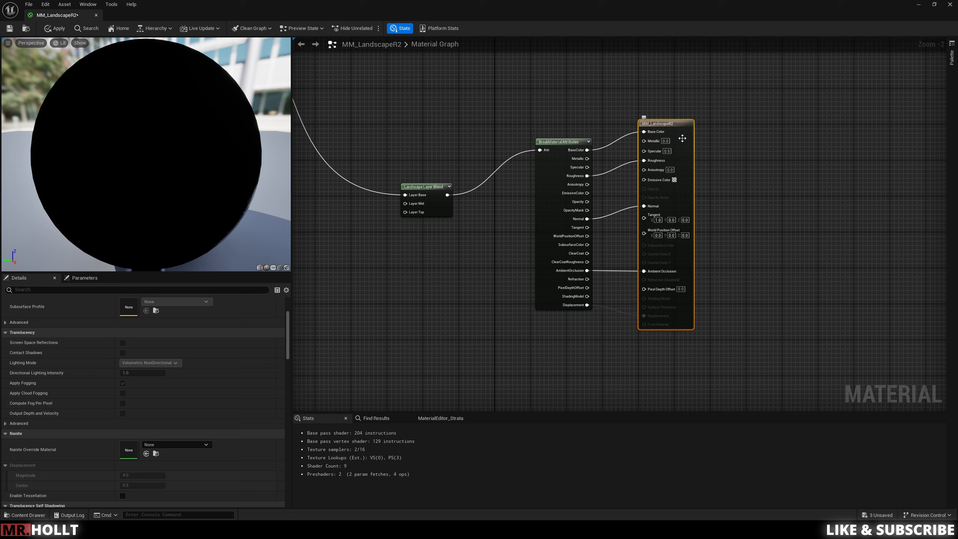
# Enable tessellation in the Nanite settings of the MM_LandscapeR2 result node
pyautogui.scroll(-5, 74, 366)
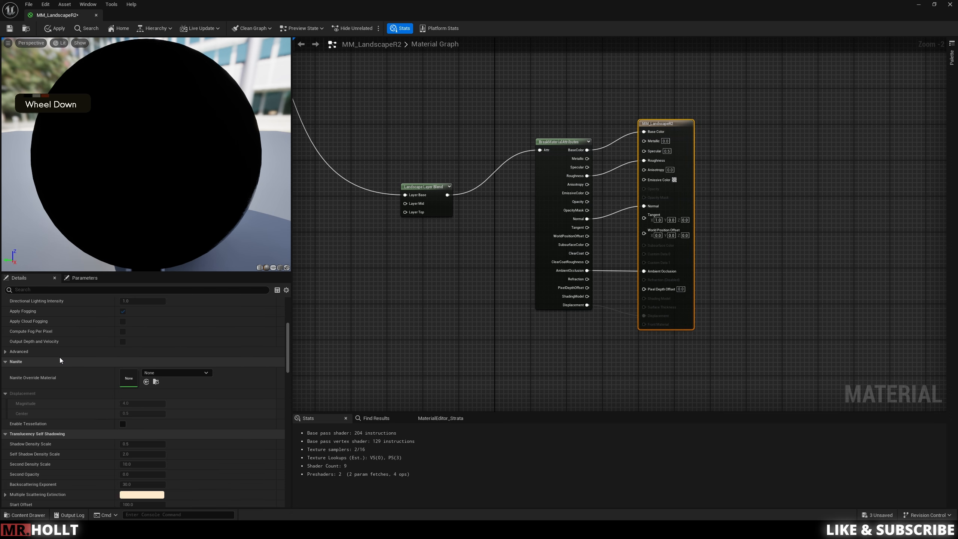
pyautogui.scroll(-3, 78, 370)
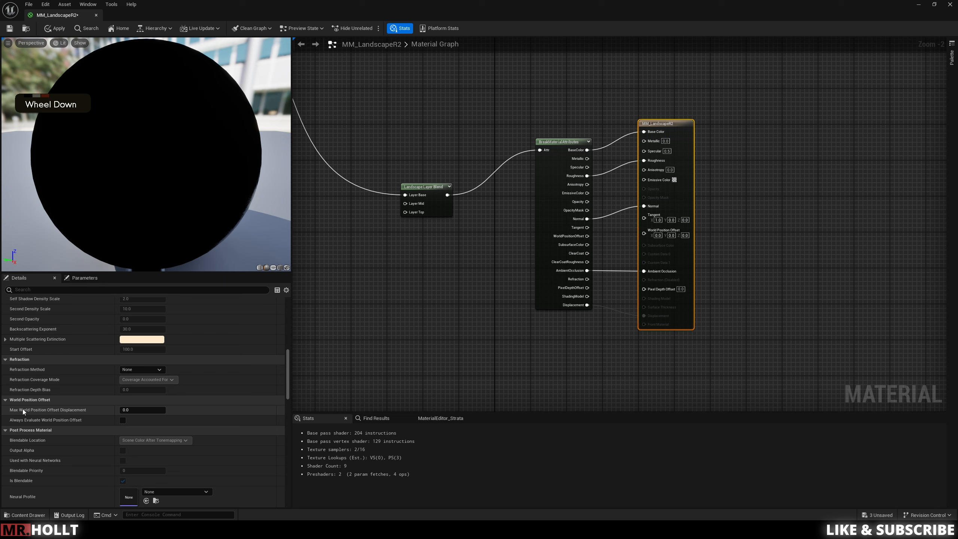
pyautogui.scroll(-2, 23, 409)
pyautogui.scroll(-8, 25, 410)
pyautogui.moveTo(289, 458); pyautogui.dragTo(283, 299)
pyautogui.write('tess')
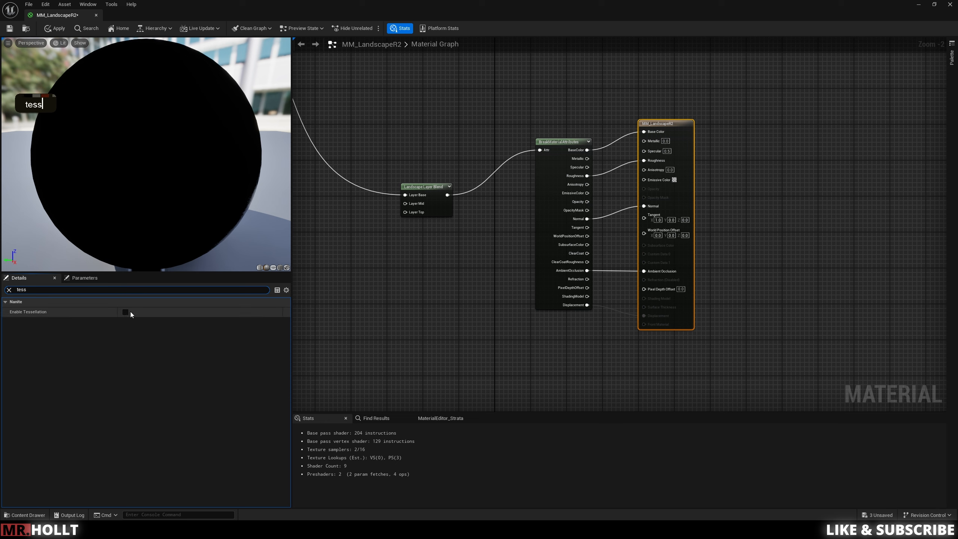
pyautogui.doubleClick(126, 312)
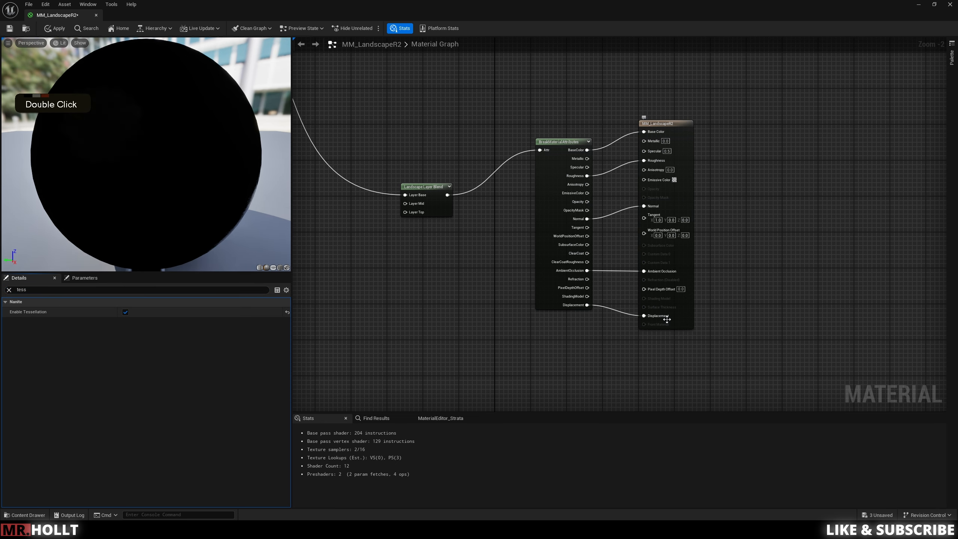
# Set the Nanite displacement magnitude of the material to 0.2
pyautogui.click(8, 290)
pyautogui.scroll(1, 149, 370)
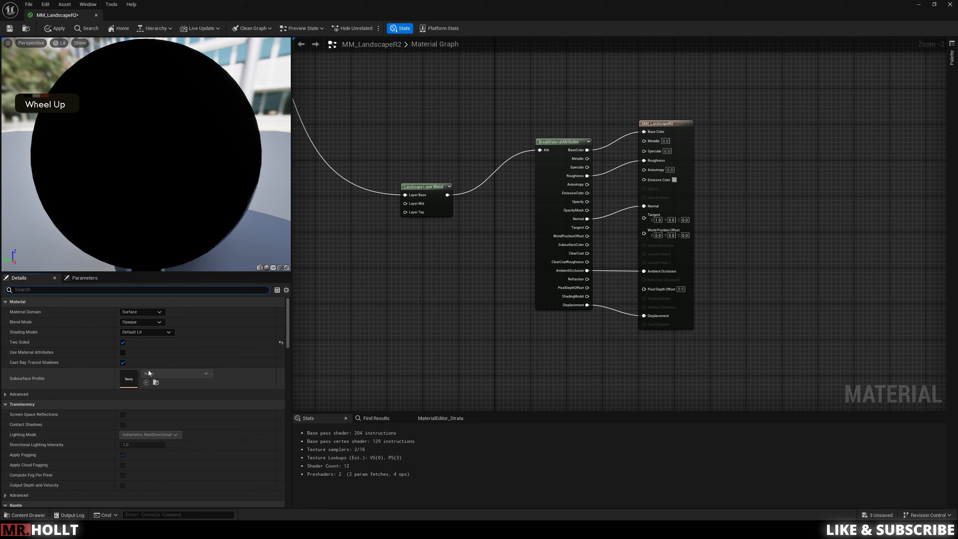
pyautogui.scroll(-3, 149, 390)
pyautogui.scroll(-8, 124, 405)
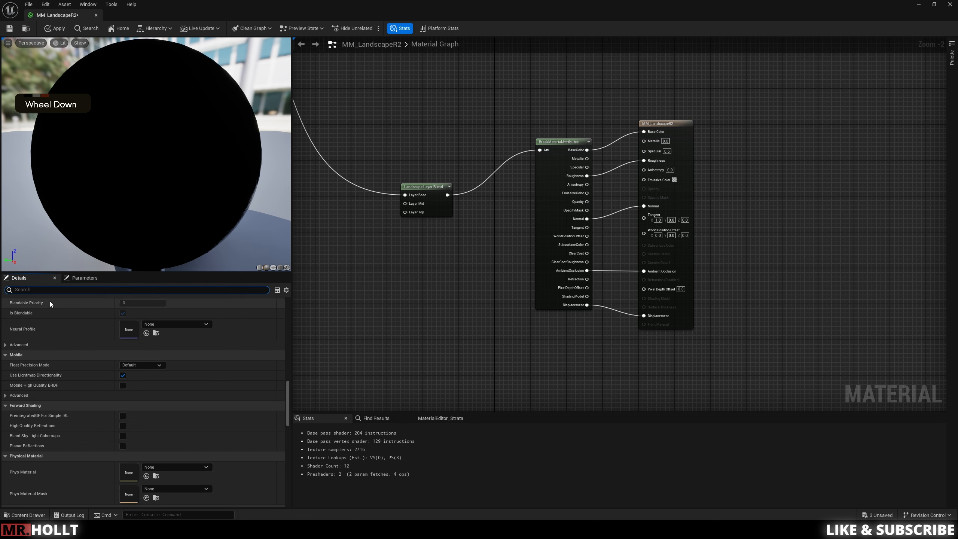
pyautogui.write('dis')
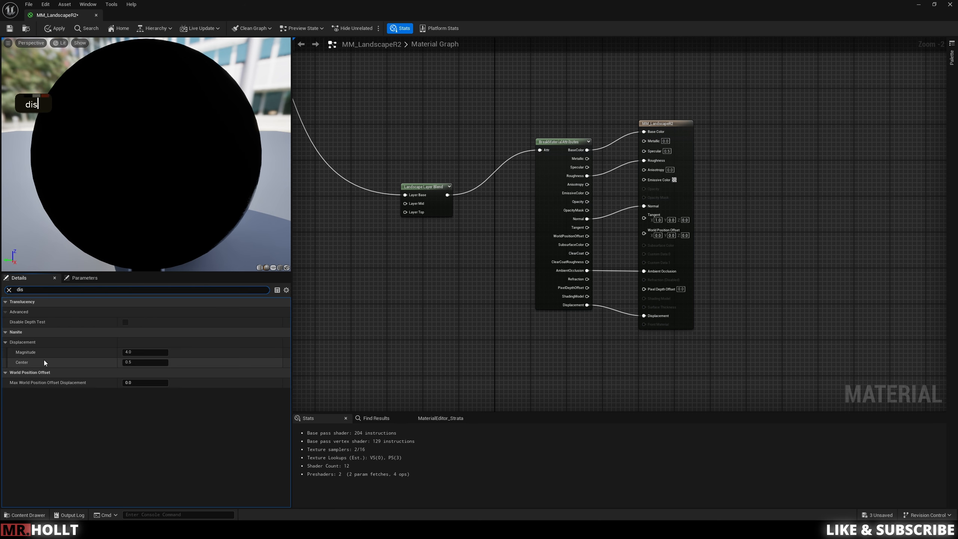
pyautogui.click(137, 354)
pyautogui.doubleClick(138, 354)
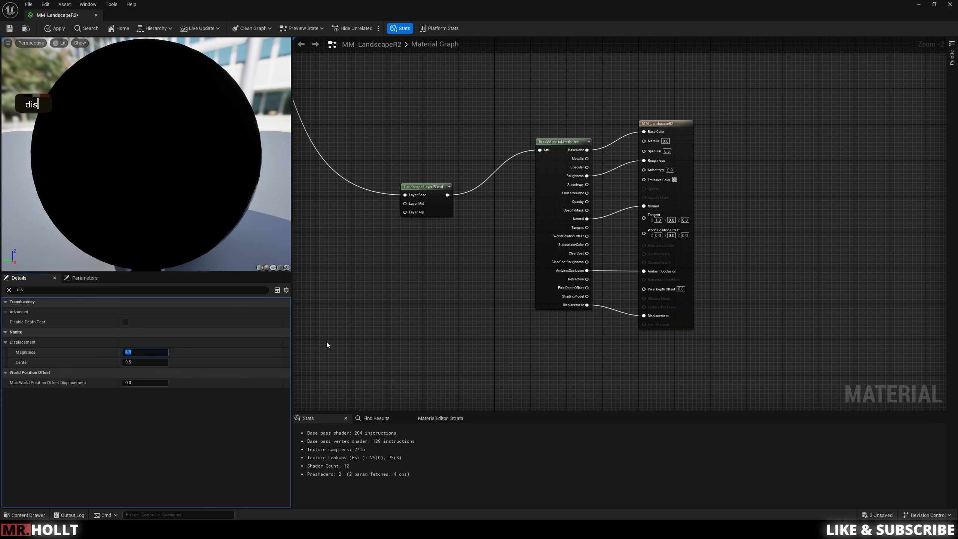
pyautogui.write('.2')
pyautogui.press('Return')
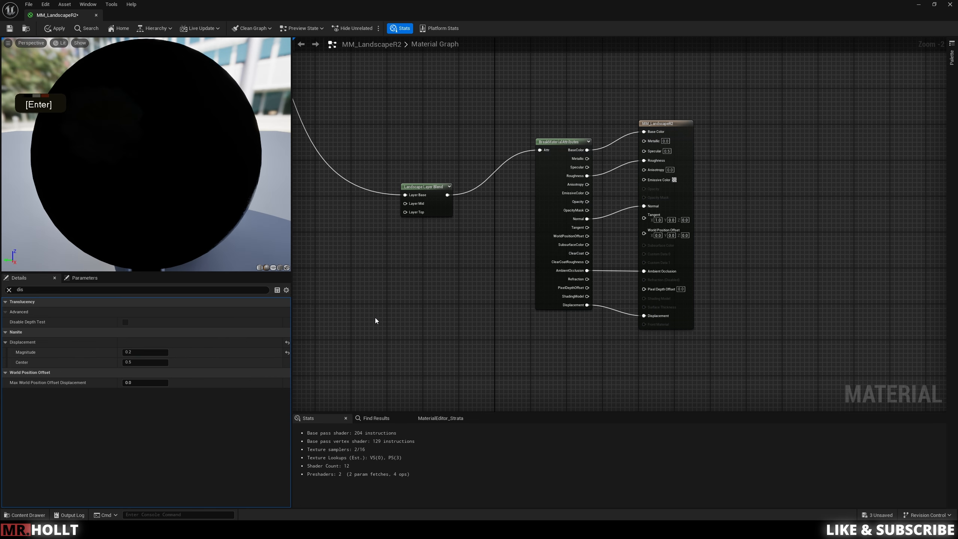
# Try to copy the whole base-layer node network and paste it below the original
pyautogui.moveTo(353, 280); pyautogui.dragTo(479, 265, button='right')
pyautogui.scroll(4, 667, 284)
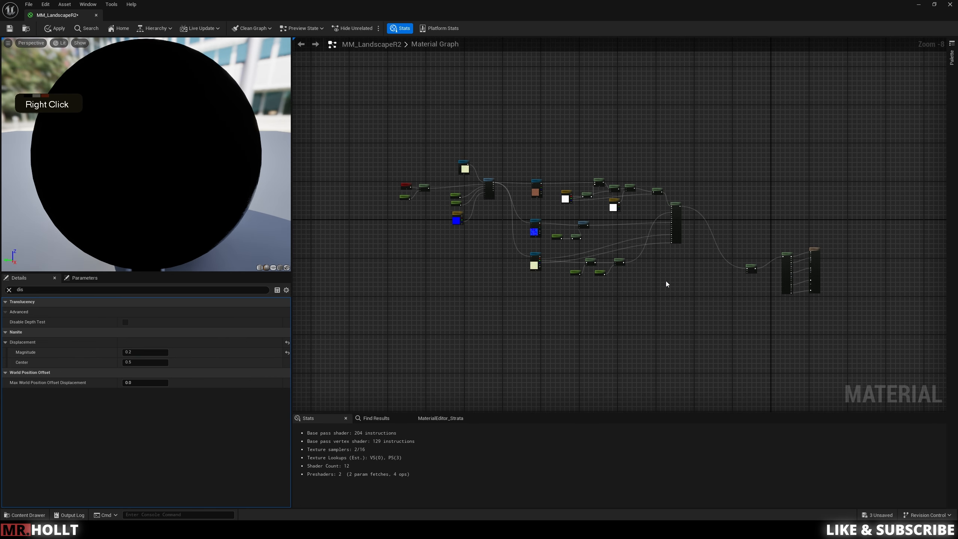
pyautogui.scroll(2, 668, 287)
pyautogui.moveTo(669, 292); pyautogui.dragTo(808, 314, button='right')
pyautogui.scroll(-3, 830, 343)
pyautogui.moveTo(885, 179); pyautogui.dragTo(521, 329)
pyautogui.moveTo(730, 365); pyautogui.dragTo(663, 283, button='right')
pyautogui.hotkey('alt', 'c')
pyautogui.moveTo(703, 314); pyautogui.dragTo(679, 235, button='right')
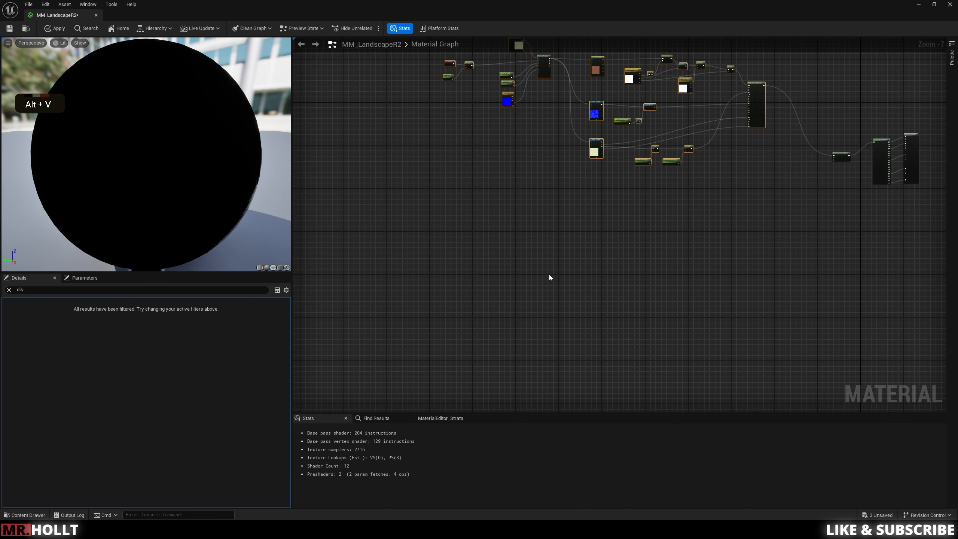
pyautogui.moveTo(766, 71); pyautogui.dragTo(768, 138, button='right')
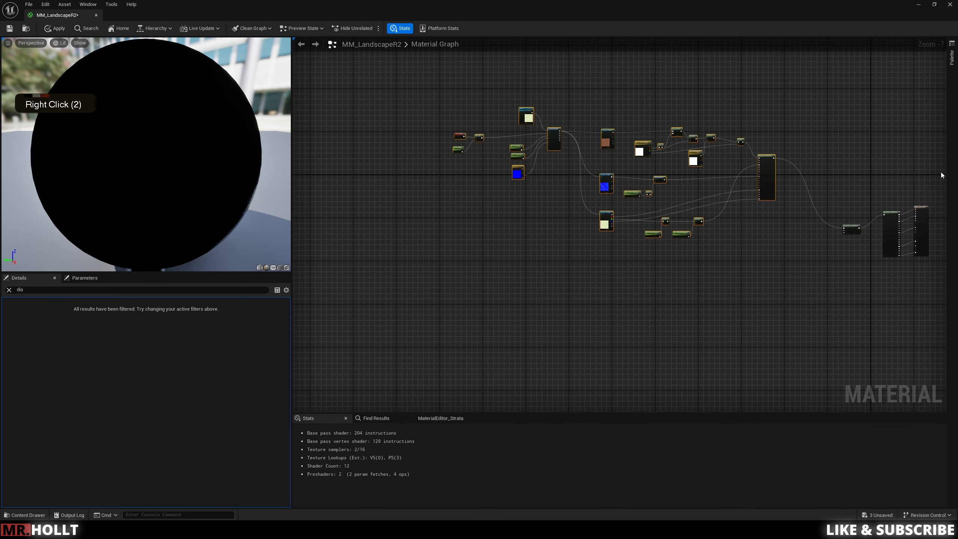
# Move the Landscape Layer Blend, BreakMaterialAttributes and result nodes together farther away from the base-layer network
pyautogui.scroll(-2, 841, 169)
pyautogui.moveTo(866, 171); pyautogui.dragTo(753, 254)
pyautogui.moveTo(811, 223); pyautogui.dragTo(890, 286)
pyautogui.click(802, 181)
# Copy the entire base-layer node network and paste two copies of it below the original
pyautogui.moveTo(767, 167); pyautogui.dragTo(794, 170, button='right')
pyautogui.moveTo(764, 101); pyautogui.dragTo(493, 240)
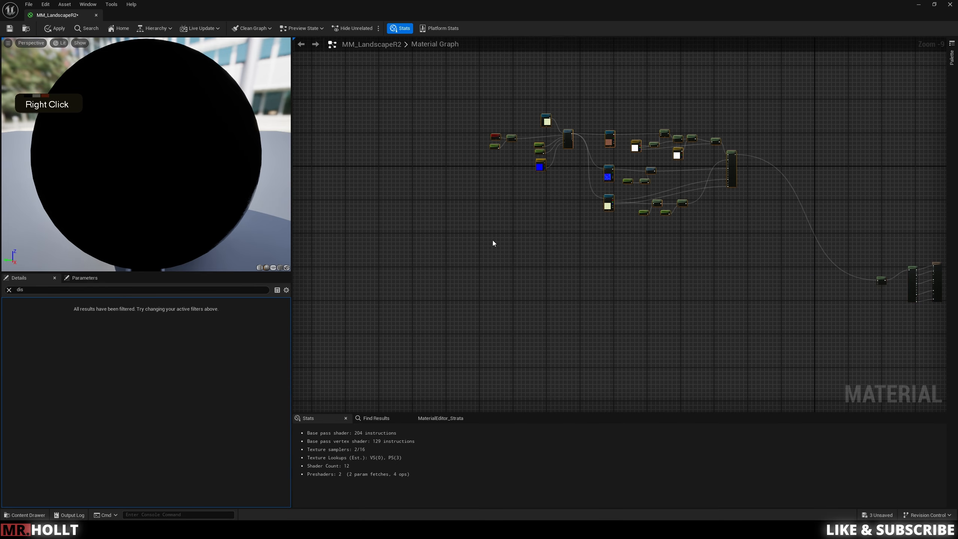
pyautogui.hotkey('ctrl', 'c')
pyautogui.moveTo(493, 244); pyautogui.dragTo(503, 170, button='right')
pyautogui.hotkey('ctrl', 'v')
pyautogui.moveTo(545, 194); pyautogui.dragTo(571, 207, button='right')
pyautogui.hotkey('ctrl', 'v')
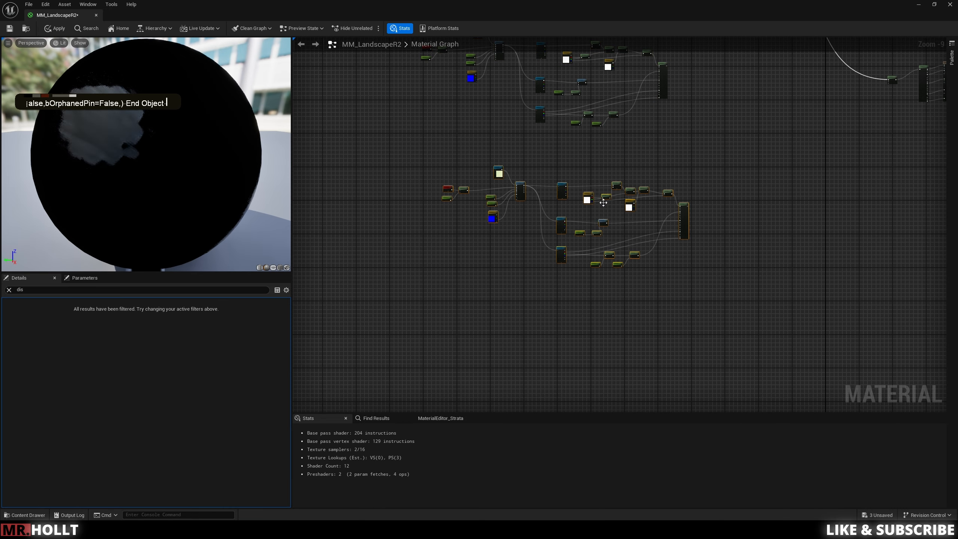
# Arrange the two pasted node networks beneath the original base-layer network, with space between them
pyautogui.moveTo(685, 218); pyautogui.dragTo(749, 247)
pyautogui.moveTo(665, 85)
pyautogui.mouseDown()
pyautogui.moveTo(774, 119)
pyautogui.moveTo(664, 83)
pyautogui.mouseUp()
pyautogui.moveTo(683, 88); pyautogui.dragTo(740, 178, button='right')
pyautogui.moveTo(776, 137); pyautogui.dragTo(439, 209)
pyautogui.moveTo(448, 115); pyautogui.dragTo(650, 220)
pyautogui.moveTo(720, 168); pyautogui.dragTo(814, 187)
pyautogui.click(640, 167)
# Connect the MakeMaterialAttributes outputs of the two copied networks to the Mid and Top inputs of the Landscape Layer Blend node
pyautogui.moveTo(640, 167); pyautogui.dragTo(579, 148, button='right')
pyautogui.scroll(6, 589, 174)
pyautogui.moveTo(586, 184); pyautogui.dragTo(898, 180)
pyautogui.moveTo(677, 350); pyautogui.dragTo(648, 121, button='right')
pyautogui.moveTo(526, 298); pyautogui.dragTo(680, 57, button='right')
pyautogui.moveTo(528, 377); pyautogui.dragTo(799, 190)
# Rename the texture parameter feeding the TextureVariation heightmap input in the base-layer network as Base_VarHeight
pyautogui.moveTo(532, 137); pyautogui.dragTo(642, 261, button='right')
pyautogui.scroll(-4, 623, 258)
pyautogui.moveTo(587, 250); pyautogui.dragTo(811, 363, button='right')
pyautogui.scroll(4, 659, 264)
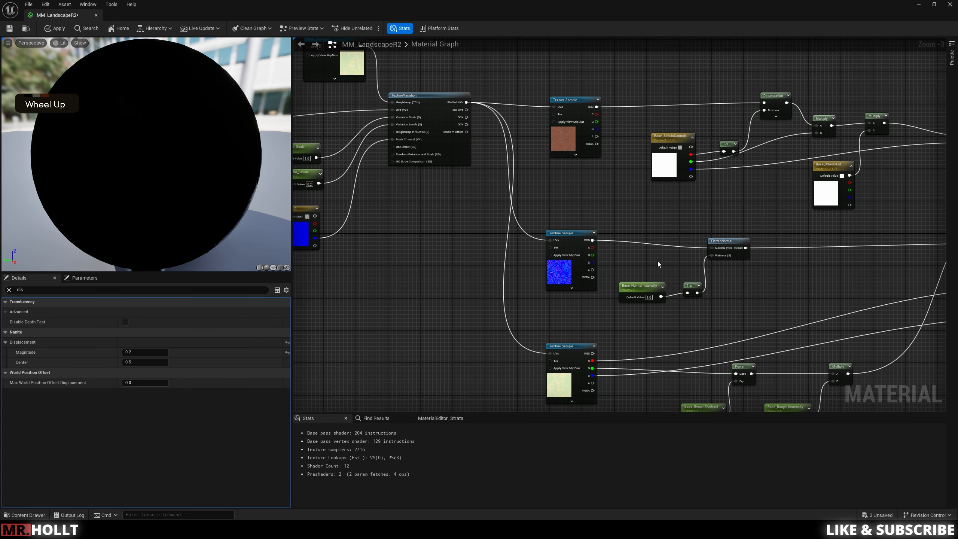
pyautogui.moveTo(447, 234); pyautogui.dragTo(574, 347, button='right')
pyautogui.moveTo(458, 155); pyautogui.dragTo(469, 160, button='right')
pyautogui.click(471, 154)
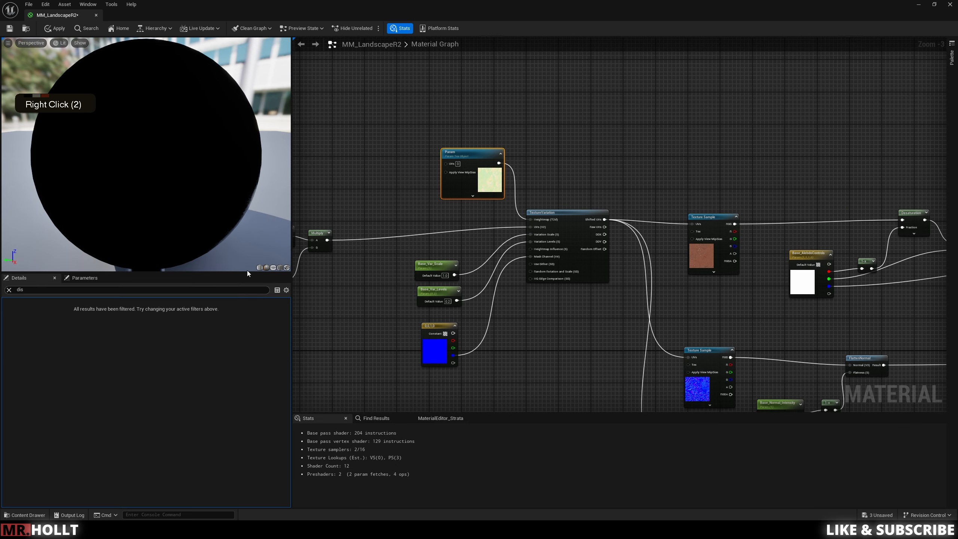
pyautogui.click(9, 289)
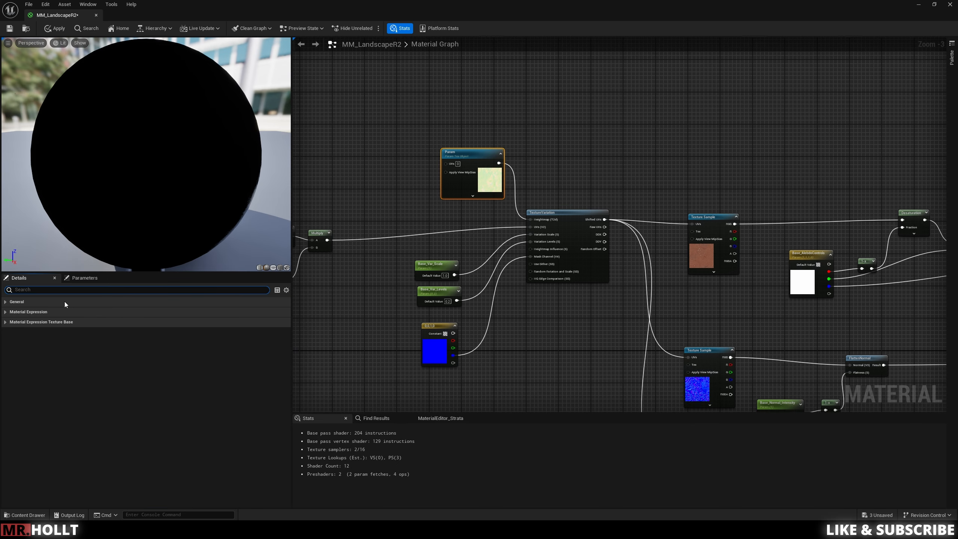
pyautogui.click(4, 302)
pyautogui.click(5, 322)
pyautogui.click(4, 362)
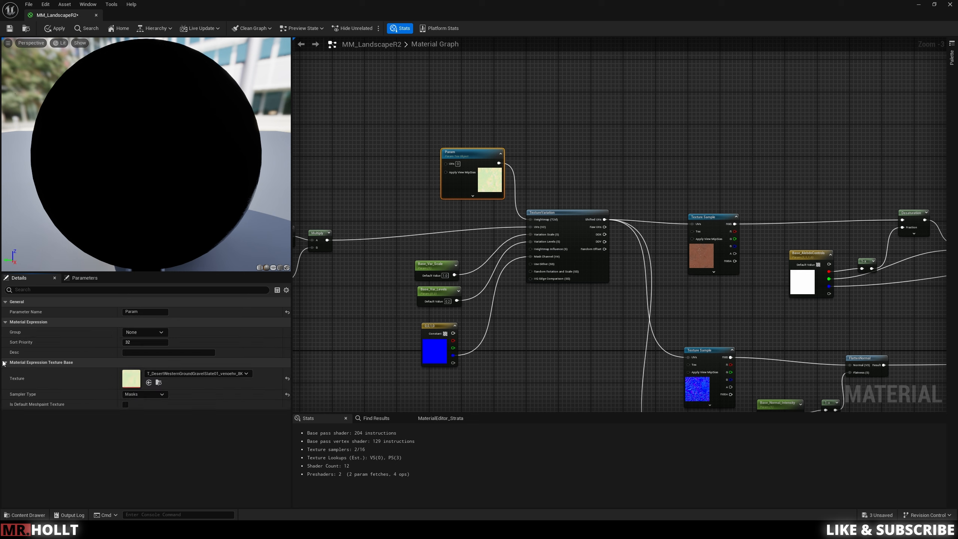
pyautogui.write('Base_VarHieght')
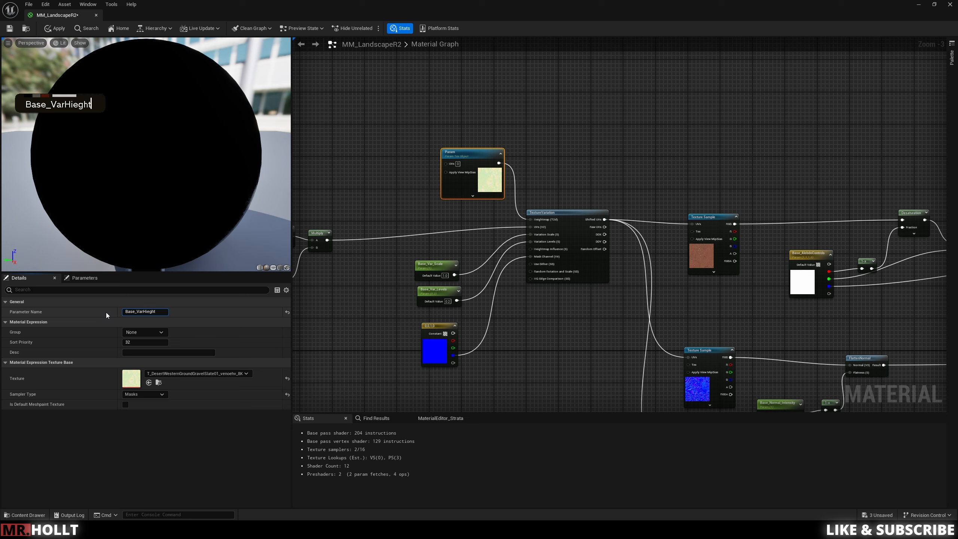
pyautogui.press('BackSpace')
pyautogui.press('BackSpace')
pyautogui.write('ri')
pyautogui.press('BackSpace')
pyautogui.write('e')
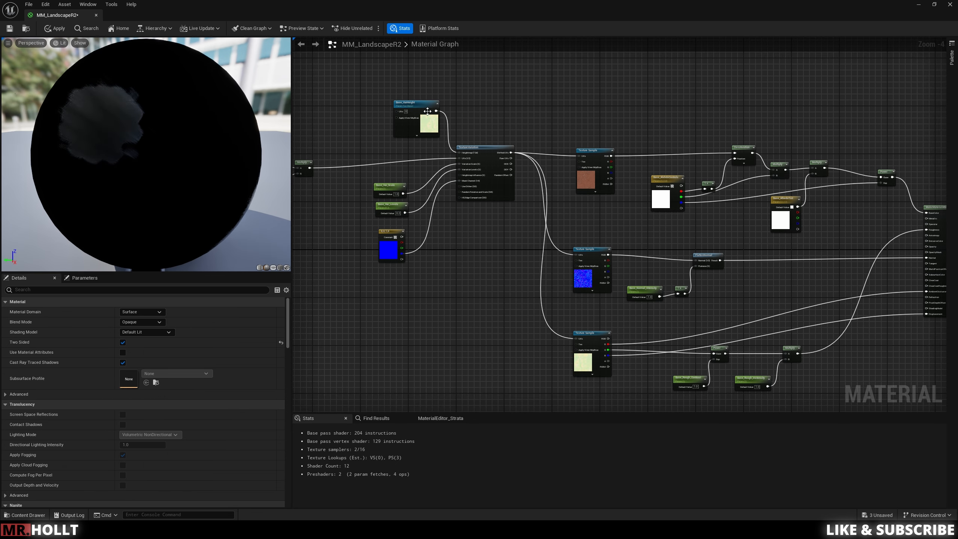
# Assign the Base_VarHeight texture parameter to a new parameter group named Base
pyautogui.keyDown('shift'); pyautogui.click(428, 111); pyautogui.keyUp('shift')
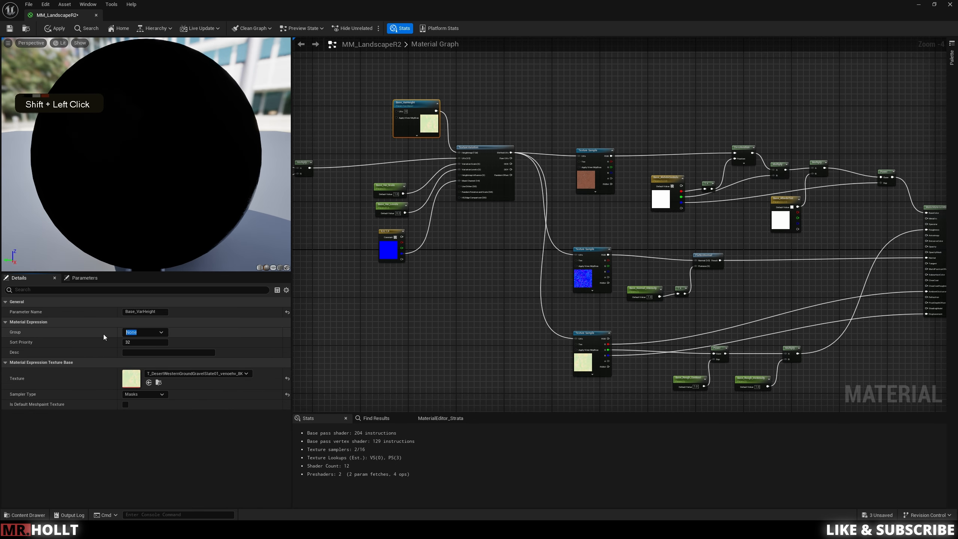
pyautogui.write('B')
pyautogui.press('capslock')
pyautogui.press('BackSpace')
pyautogui.press('BackSpace')
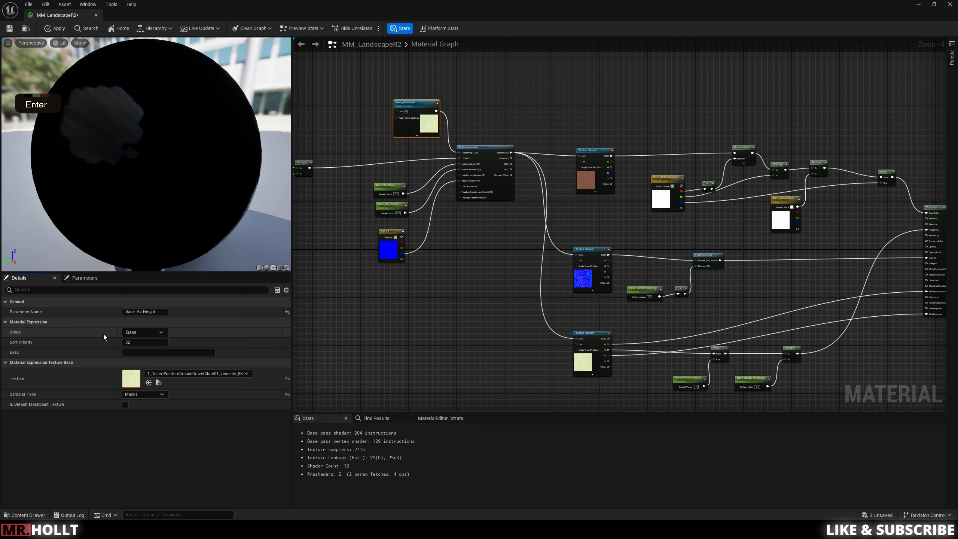
# Assign the base layer's roughness, normal intensity, variation and tiling scalar parameters to the Base group together
pyautogui.click(459, 217)
pyautogui.moveTo(668, 352); pyautogui.dragTo(539, 326, button='right')
pyautogui.click(560, 355)
pyautogui.keyDown('shift'); pyautogui.click(623, 357); pyautogui.keyUp('shift')
pyautogui.keyDown('shift'); pyautogui.click(521, 269); pyautogui.keyUp('shift')
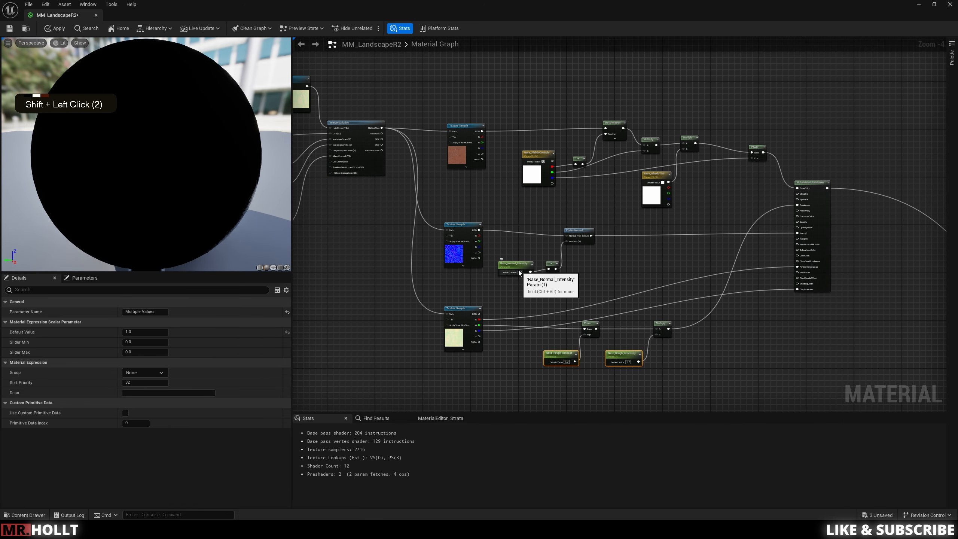
pyautogui.moveTo(502, 208); pyautogui.dragTo(584, 182, button='right')
pyautogui.keyDown('shift'); pyautogui.click(379, 193); pyautogui.keyUp('shift')
pyautogui.keyDown('shift'); pyautogui.click(379, 176); pyautogui.keyUp('shift')
pyautogui.keyDown('shift'); pyautogui.click(417, 176); pyautogui.keyUp('shift')
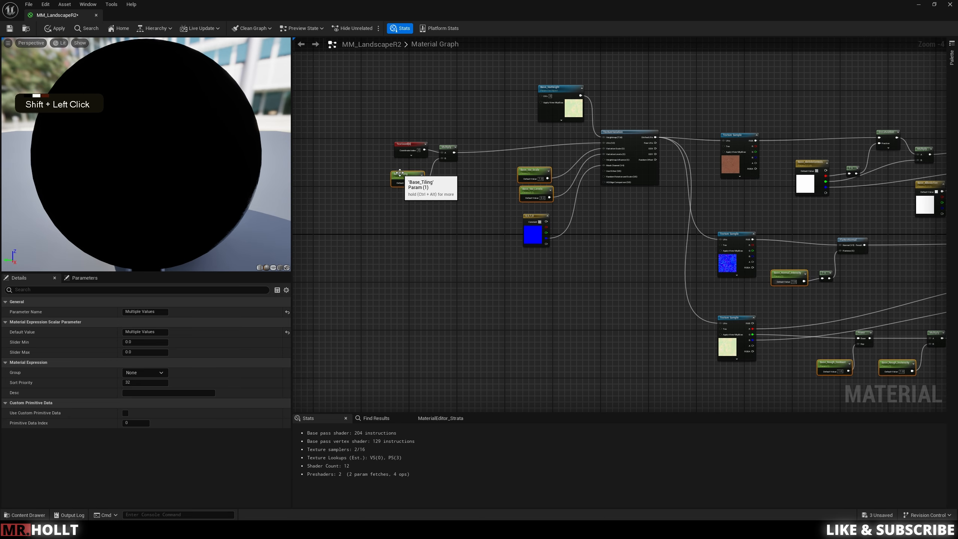
pyautogui.click(130, 380)
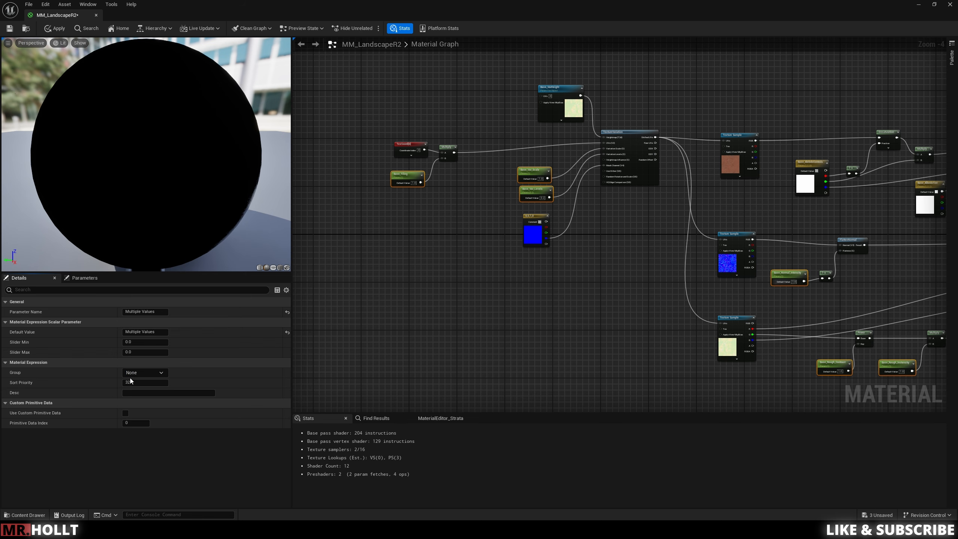
pyautogui.moveTo(542, 322); pyautogui.dragTo(464, 332, button='right')
pyautogui.click(464, 332)
pyautogui.click(458, 231)
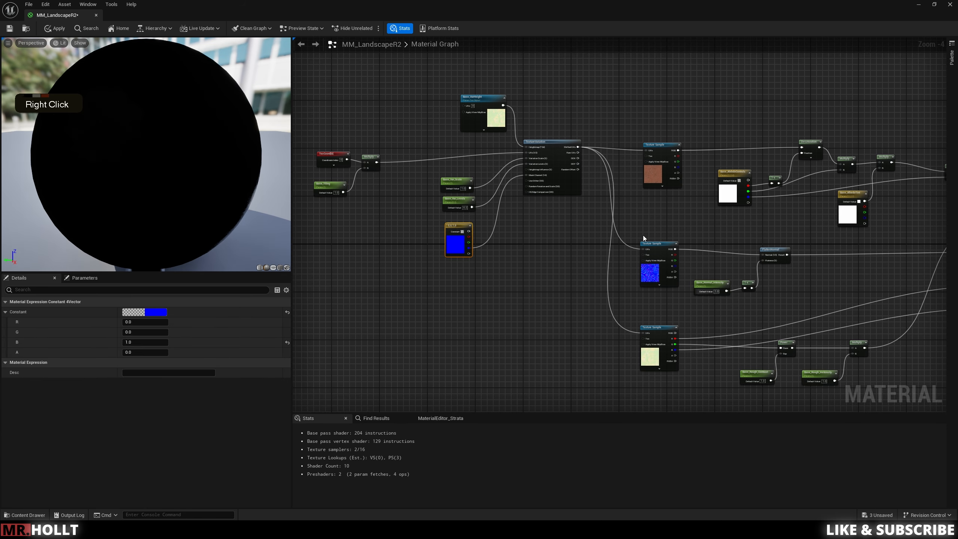
pyautogui.keyDown('shift'); pyautogui.click(752, 172); pyautogui.keyUp('shift')
pyautogui.keyDown('shift'); pyautogui.click(848, 197); pyautogui.keyUp('shift')
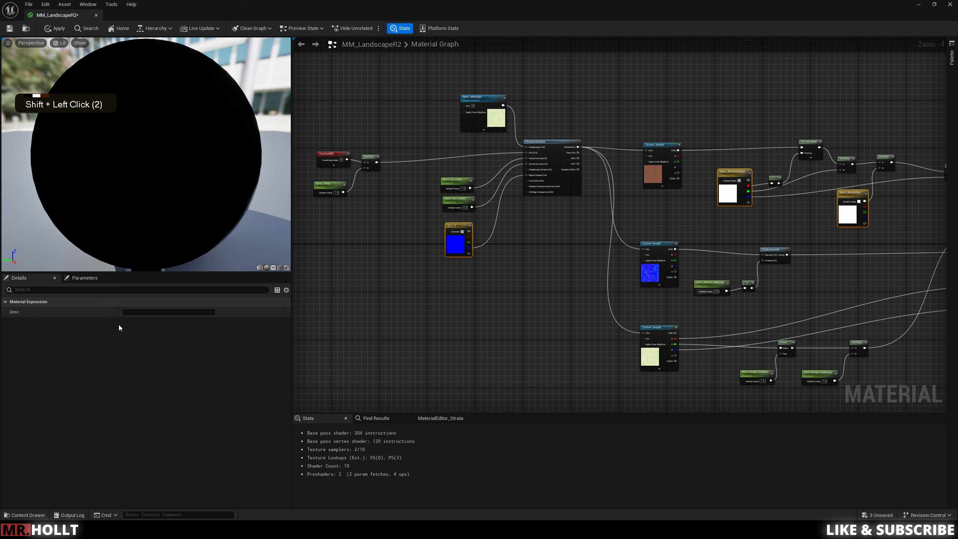
pyautogui.click(541, 317)
# Assign the Base_AlbedoControls and Base_AlbedoTint vector parameters to the Base group
pyautogui.doubleClick(726, 172)
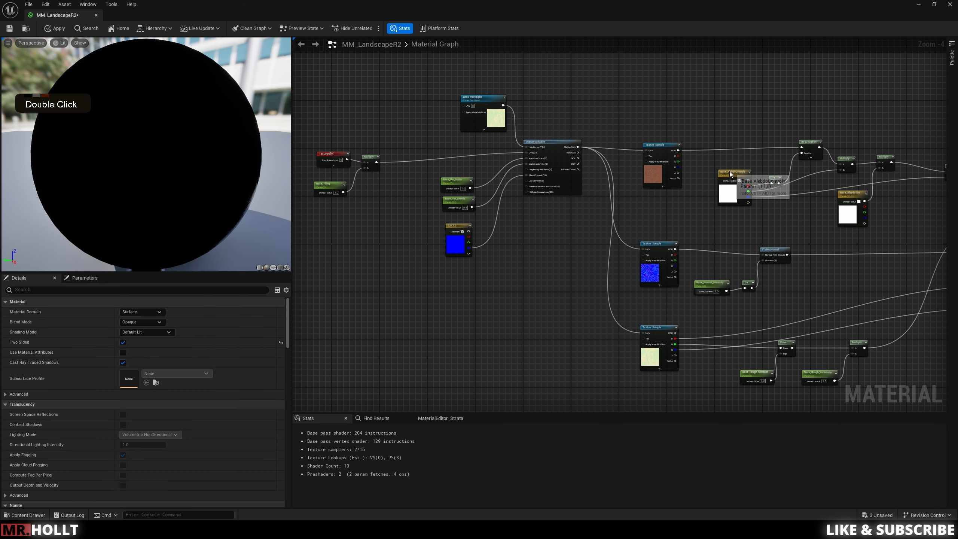
pyautogui.keyDown('shift'); pyautogui.click(846, 193); pyautogui.keyUp('shift')
pyautogui.click(145, 352)
pyautogui.click(139, 361)
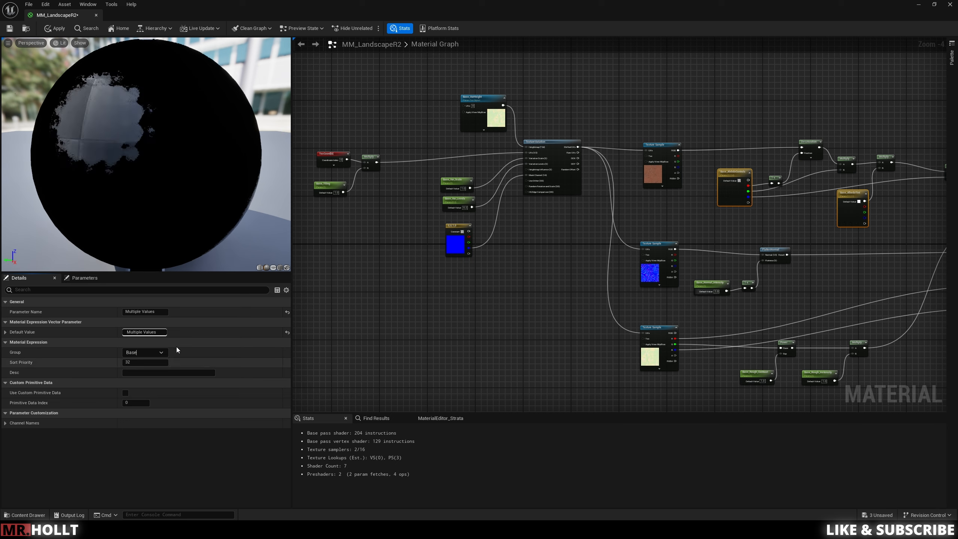
pyautogui.click(367, 359)
# Examine the properties of the blue four-component constant and the normal map Texture Sample in the base-layer network
pyautogui.click(456, 227)
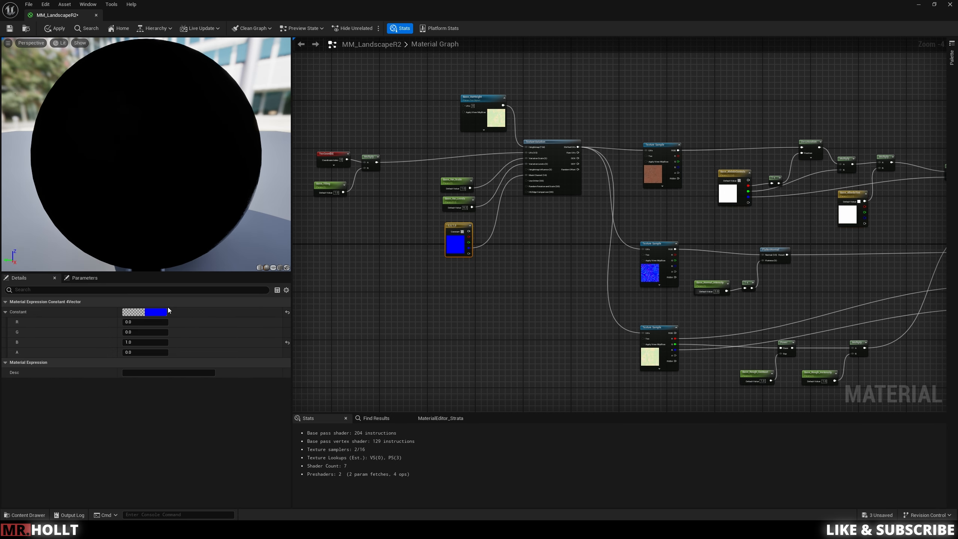
pyautogui.moveTo(445, 288); pyautogui.dragTo(482, 170, button='right')
pyautogui.moveTo(567, 248); pyautogui.dragTo(590, 224, button='right')
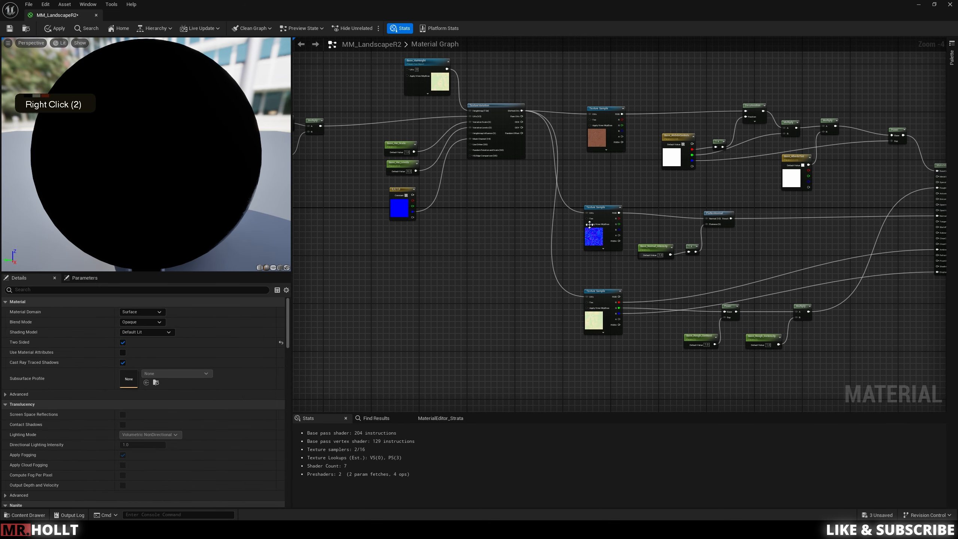
pyautogui.click(609, 208)
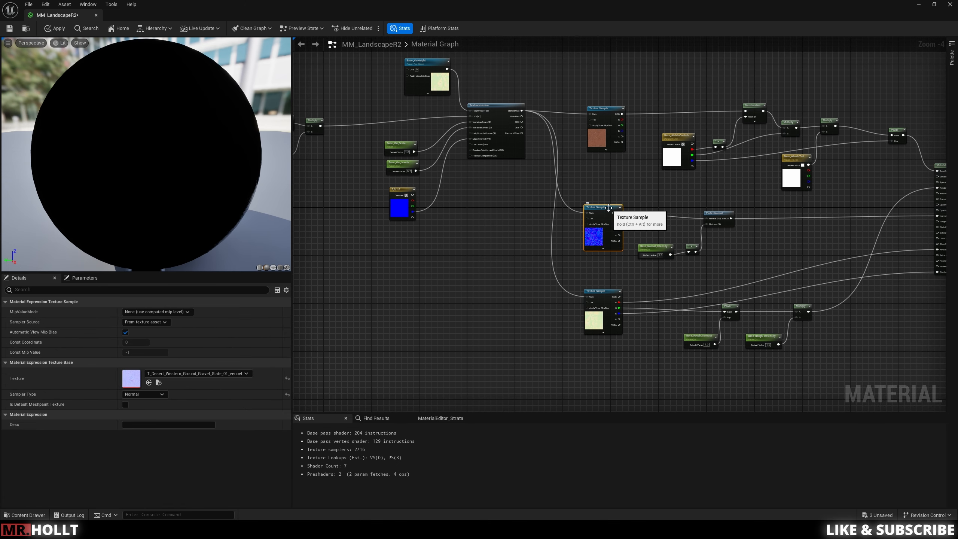
pyautogui.scroll(-1, 167, 345)
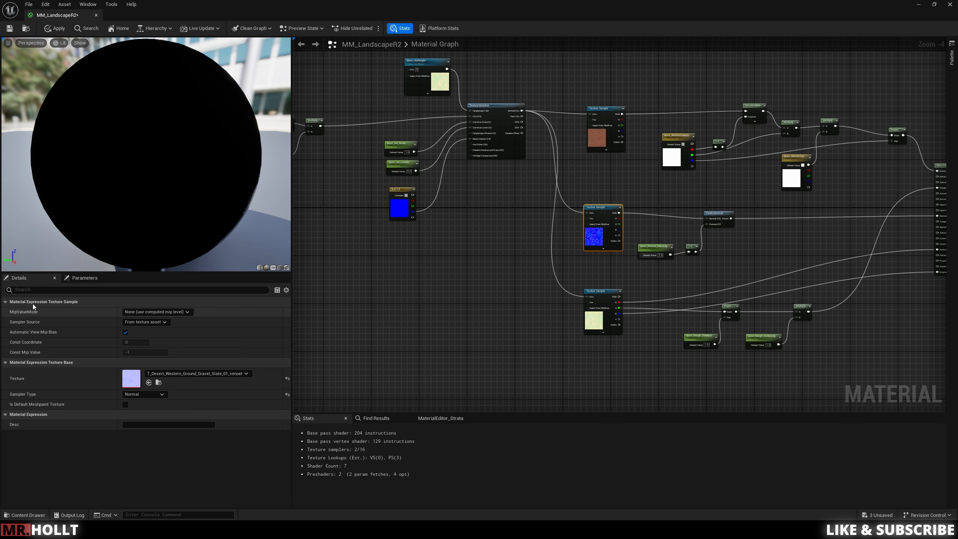
pyautogui.click(473, 294)
pyautogui.moveTo(642, 282); pyautogui.dragTo(582, 329, button='right')
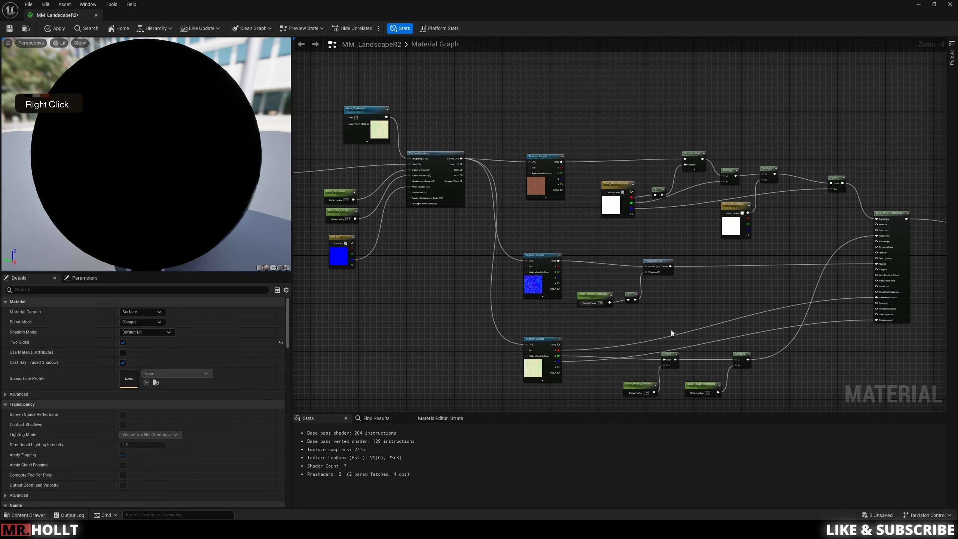
pyautogui.moveTo(525, 243); pyautogui.dragTo(646, 258, button='right')
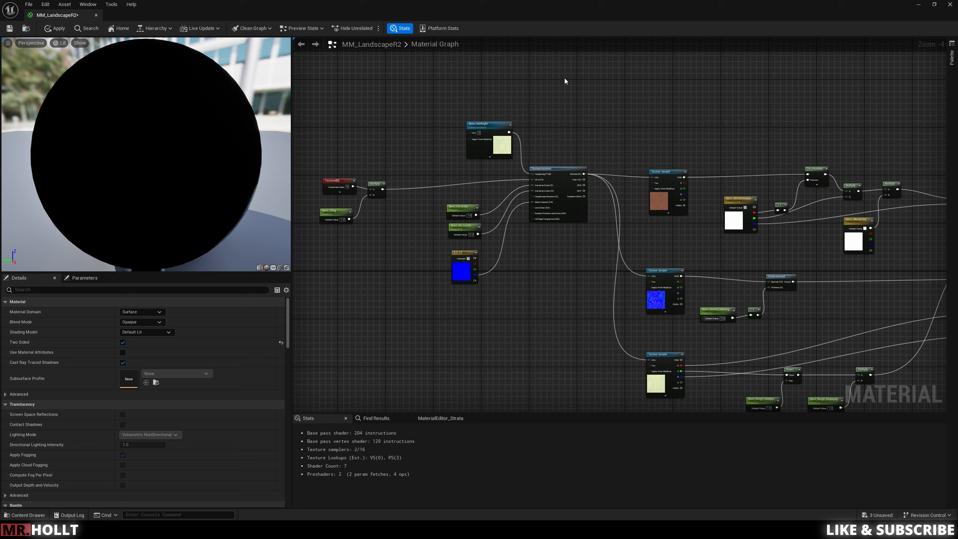
# Rename the duplicated variation scalar parameters Base_Var_Scale and Base_Var_Levels as Mid_Var_Scale and Mid_Var_Levels
pyautogui.click(462, 210)
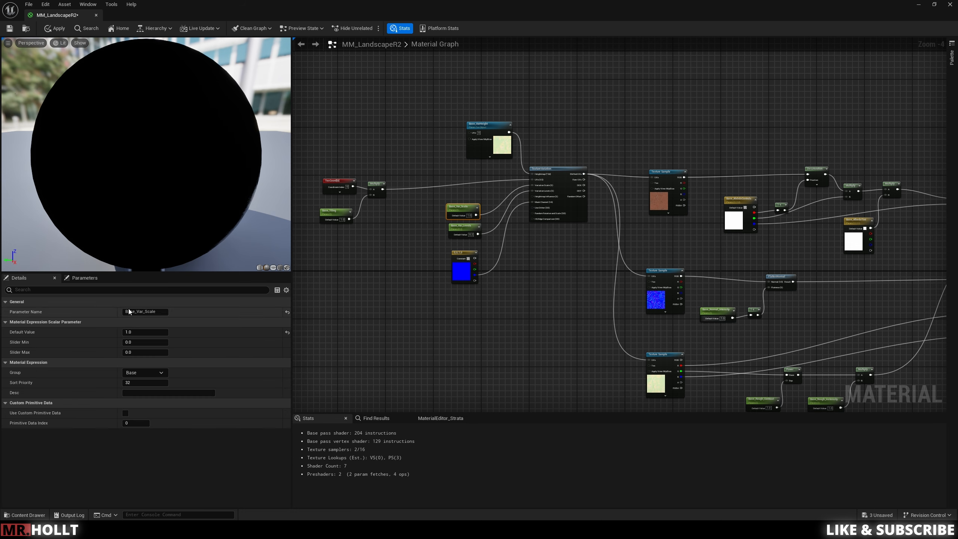
pyautogui.moveTo(441, 349); pyautogui.dragTo(512, 98, button='right')
pyautogui.scroll(1, 509, 200)
pyautogui.doubleClick(547, 199)
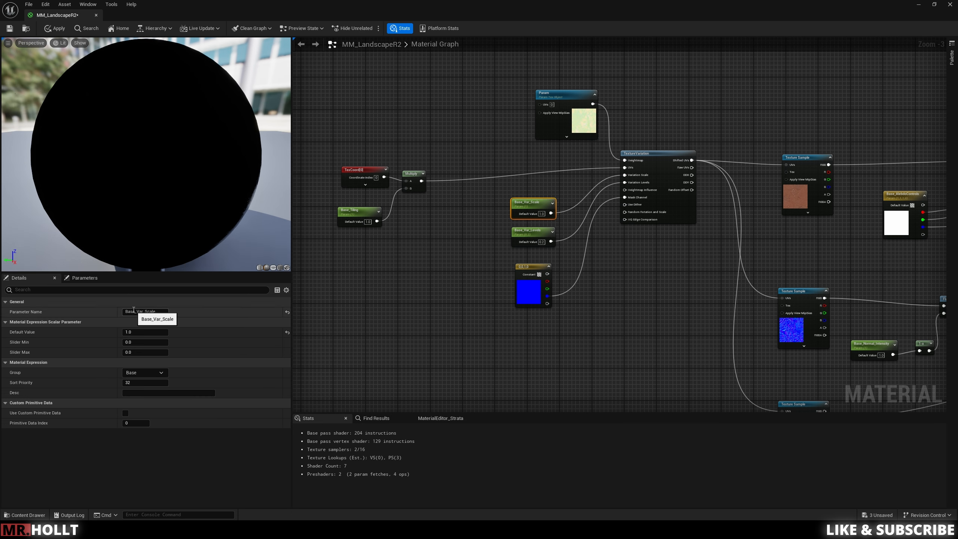
pyautogui.write('Mid')
pyautogui.click(561, 240)
pyautogui.click(534, 241)
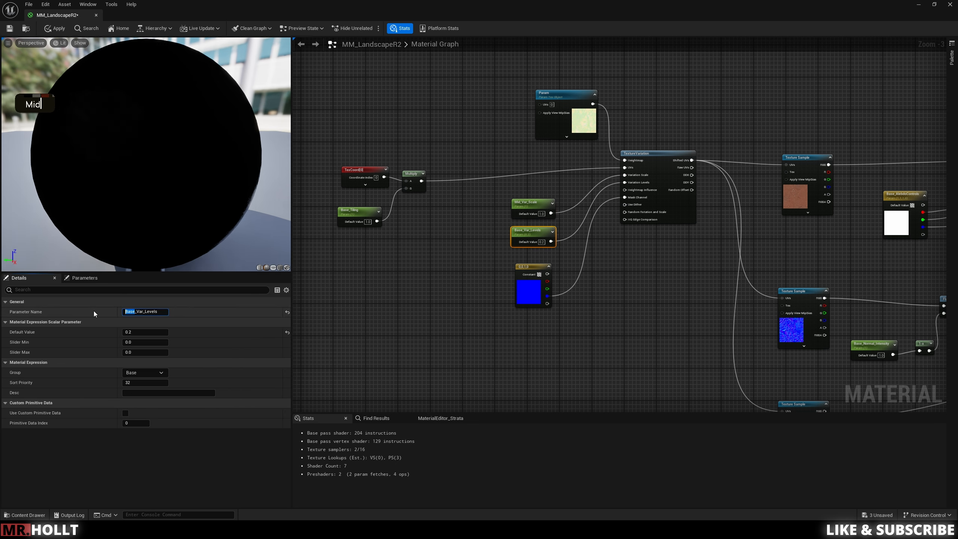
pyautogui.write('Mid')
pyautogui.click(510, 251)
# Assign the Mid_Var_Scale and Mid_Var_Levels parameters together to a parameter group named Mid
pyautogui.click(534, 213)
pyautogui.keyDown('shift'); pyautogui.click(532, 232); pyautogui.keyUp('shift')
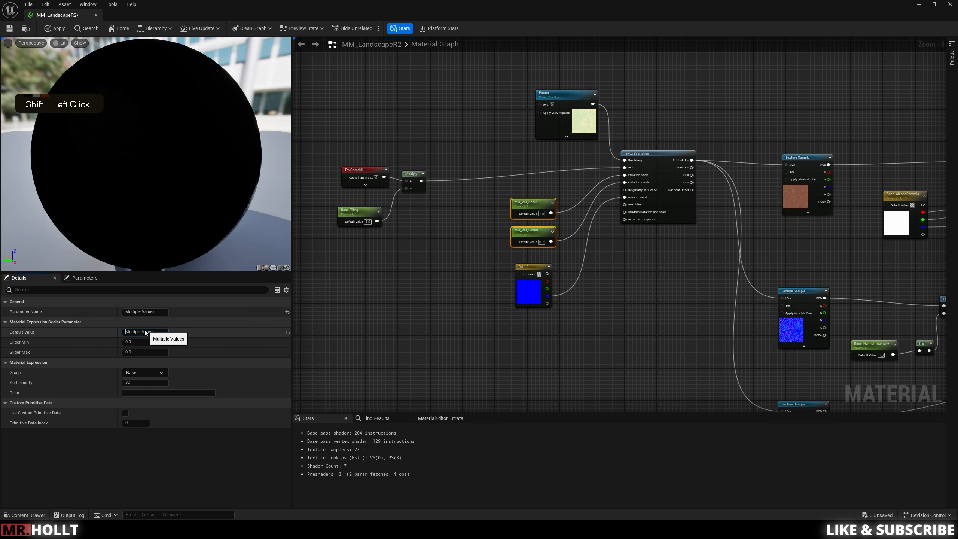
pyautogui.press('BackSpace')
pyautogui.press('BackSpace')
pyautogui.press('BackSpace')
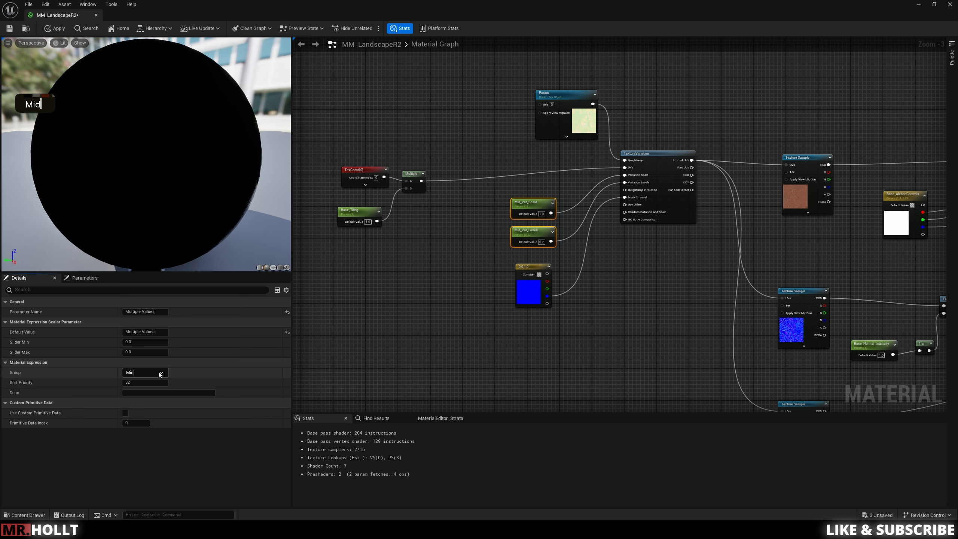
pyautogui.click(387, 306)
pyautogui.click(536, 229)
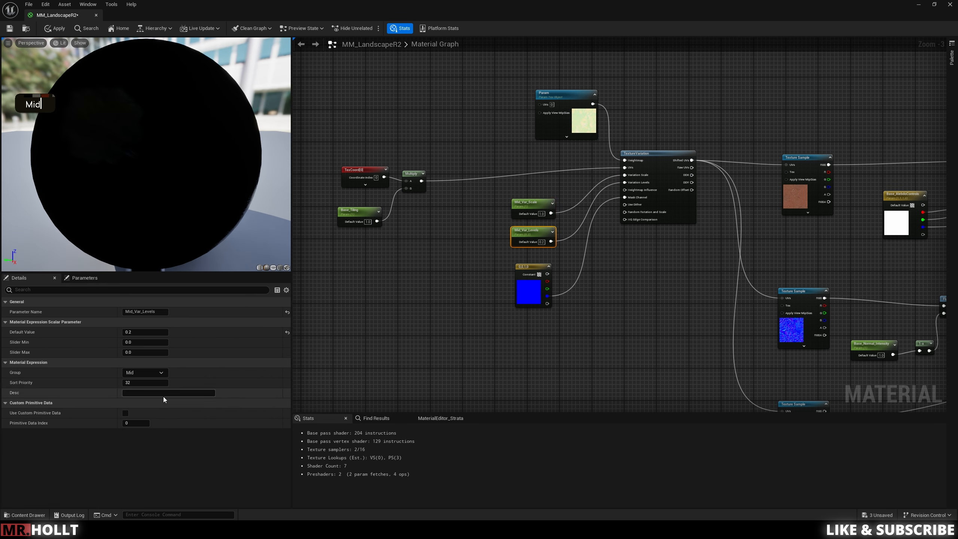
pyautogui.doubleClick(158, 372)
pyautogui.click(126, 386)
# Examine the layer networks and their connections through the Landscape Layer Blend to the material output
pyautogui.click(468, 151)
pyautogui.moveTo(502, 174); pyautogui.dragTo(468, 358, button='right')
pyautogui.moveTo(490, 151); pyautogui.dragTo(470, 122, button='right')
pyautogui.click(453, 198)
pyautogui.moveTo(412, 364); pyautogui.dragTo(396, 142, button='right')
pyautogui.scroll(-6, 472, 171)
pyautogui.moveTo(600, 209); pyautogui.dragTo(530, 127, button='right')
pyautogui.moveTo(721, 159); pyautogui.dragTo(700, 221, button='right')
pyautogui.scroll(7, 768, 237)
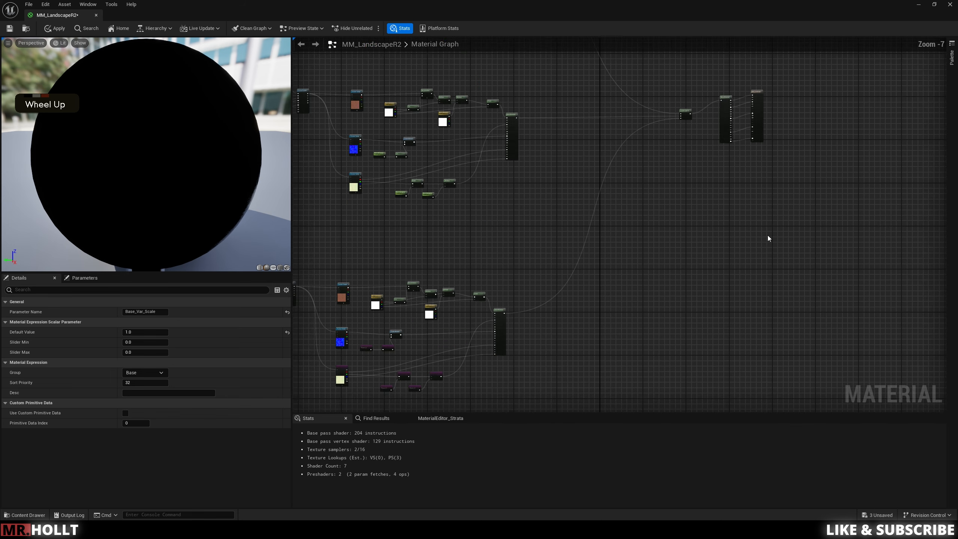
pyautogui.moveTo(729, 169); pyautogui.dragTo(590, 199, button='right')
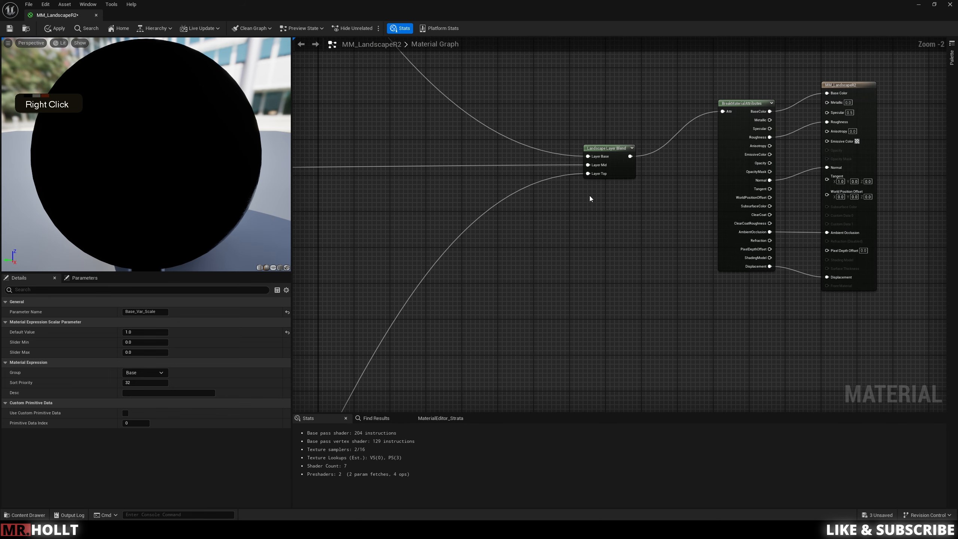
# Apply the changes to the landscape master material, save the asset and close its editor
pyautogui.click(55, 29)
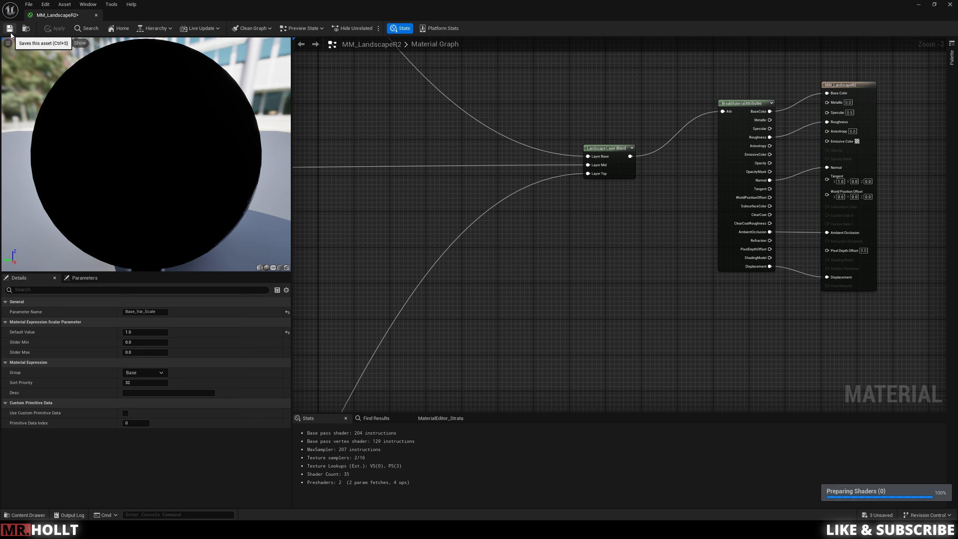
pyautogui.click(10, 33)
pyautogui.click(96, 15)
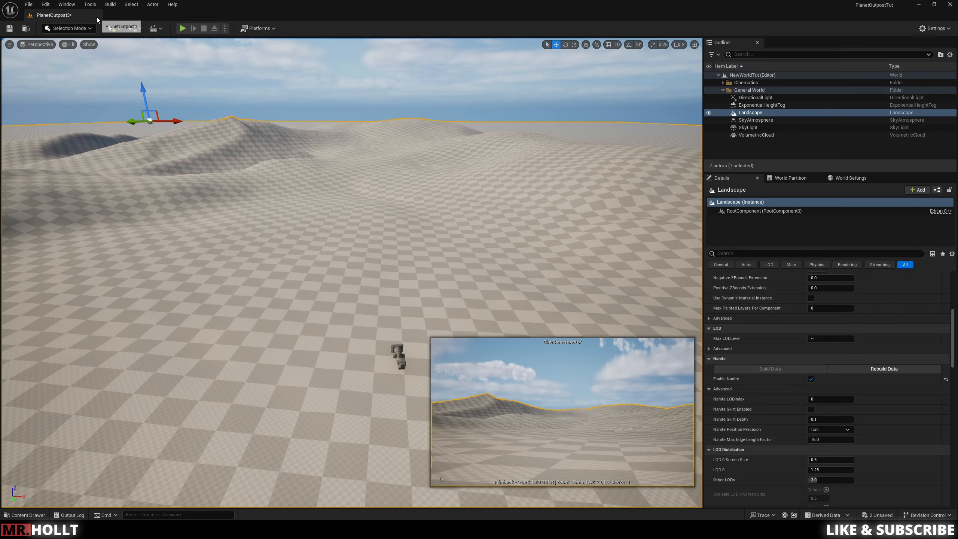
# Create a material instance from the MM_Landscape material in the MM_Landscape content folder
pyautogui.moveTo(475, 194)
pyautogui.mouseDown(button='right')
pyautogui.moveTo(484, 206)
pyautogui.moveTo(489, 188)
pyautogui.mouseUp(button='right')
pyautogui.press('s')
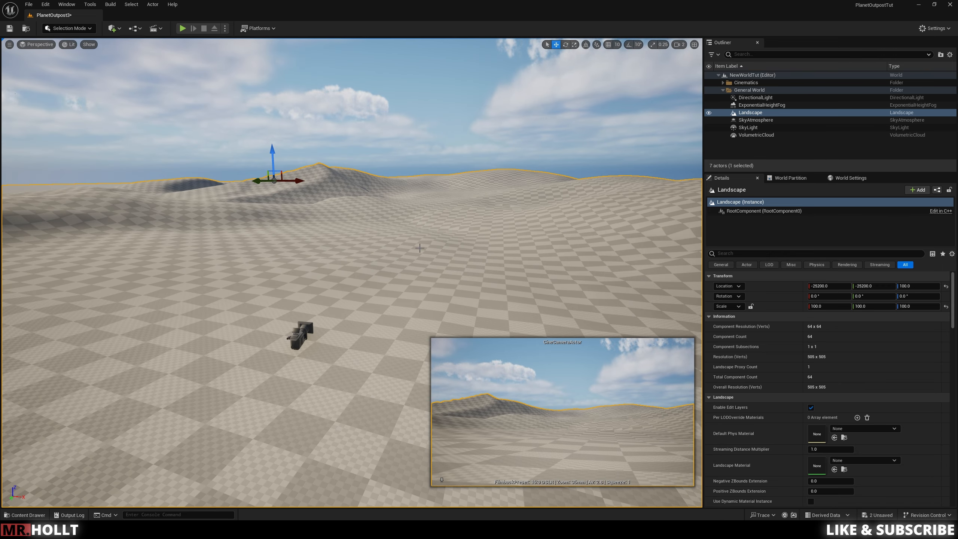
pyautogui.moveTo(420, 248); pyautogui.dragTo(472, 293, button='right')
pyautogui.hotkey('ctrl', 'space')
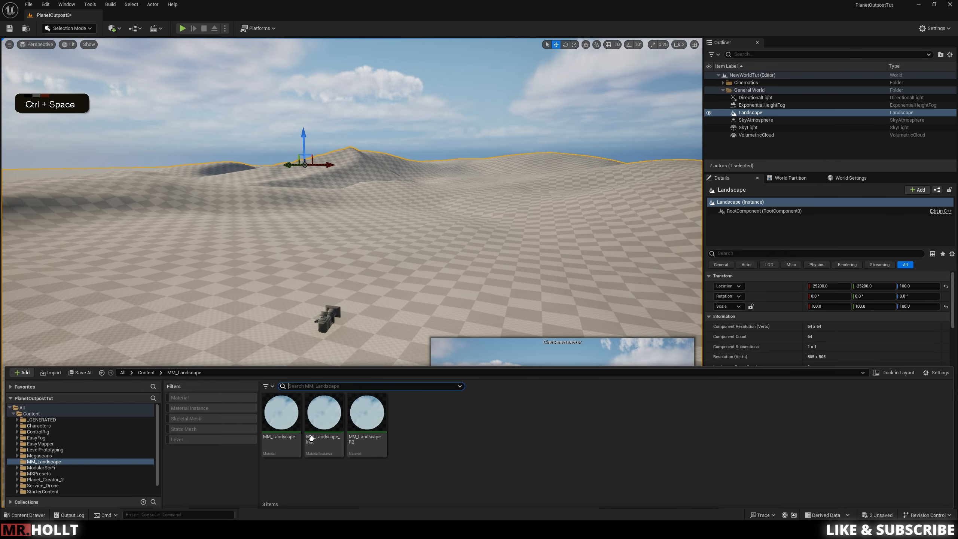
pyautogui.rightClick(279, 416)
pyautogui.click(306, 250)
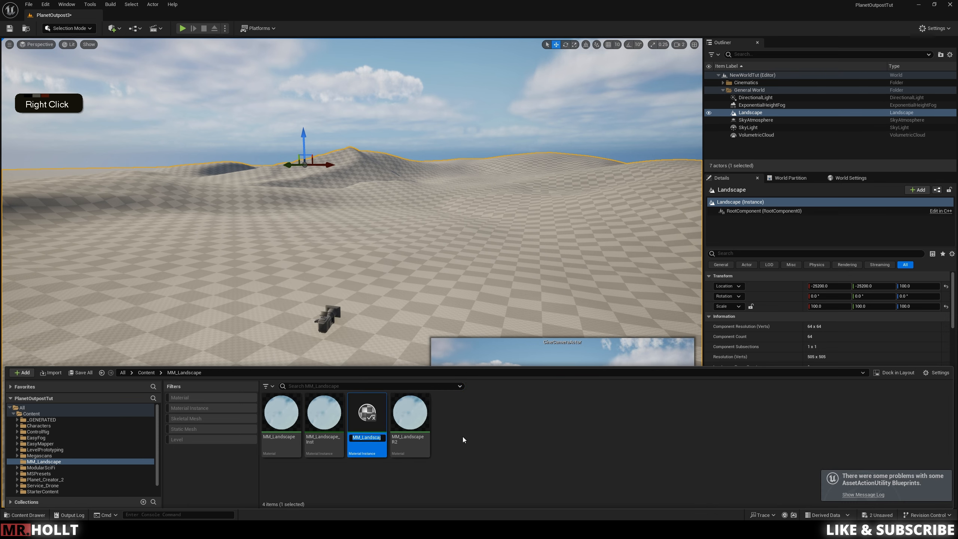
# Delete the older MM_Landscape_Inst material instance from the MM_Landscape folder
pyautogui.rightClick(324, 415)
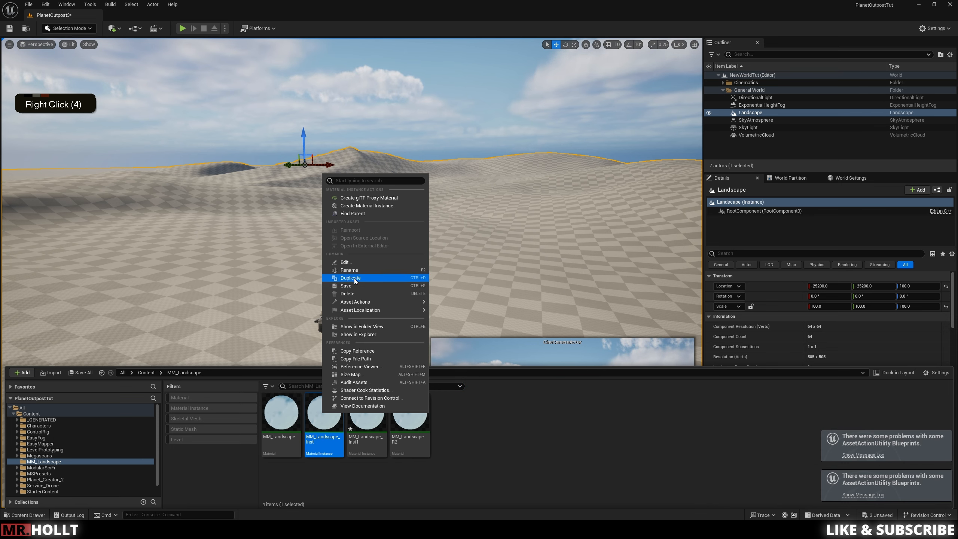
pyautogui.click(347, 293)
pyautogui.click(463, 385)
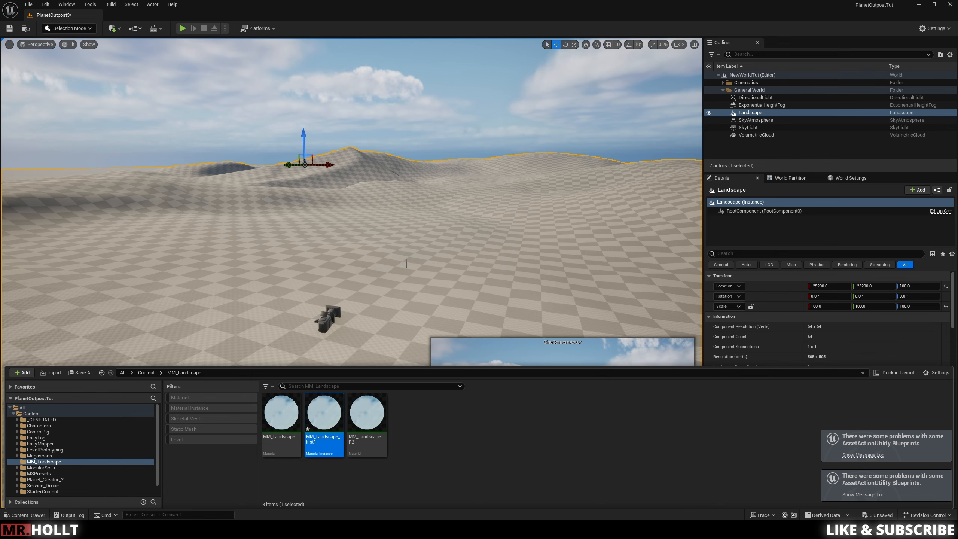
# Assign MM_Landscape_Inst1 as the Landscape Material of the selected Landscape actor
pyautogui.click(407, 264)
pyautogui.hotkey('ctrl', 'space')
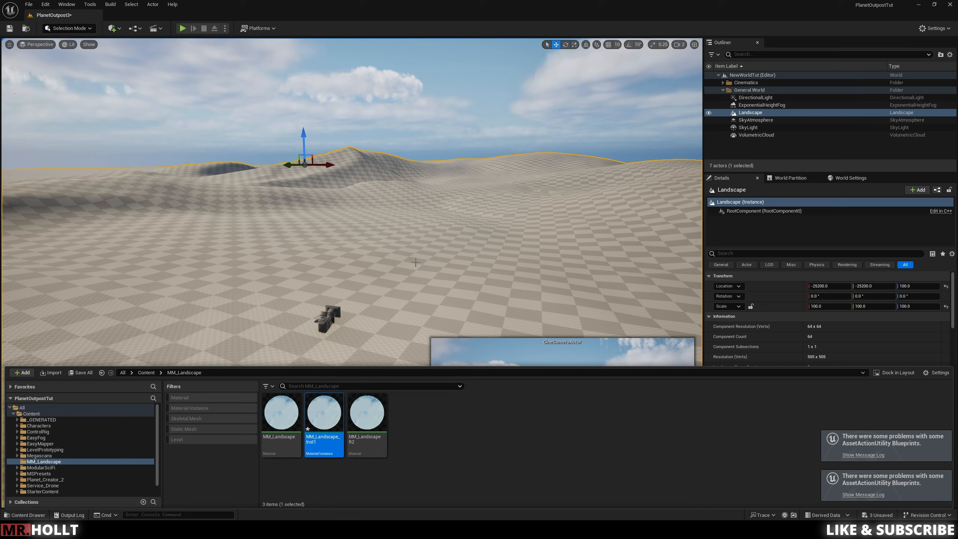
pyautogui.click(429, 242)
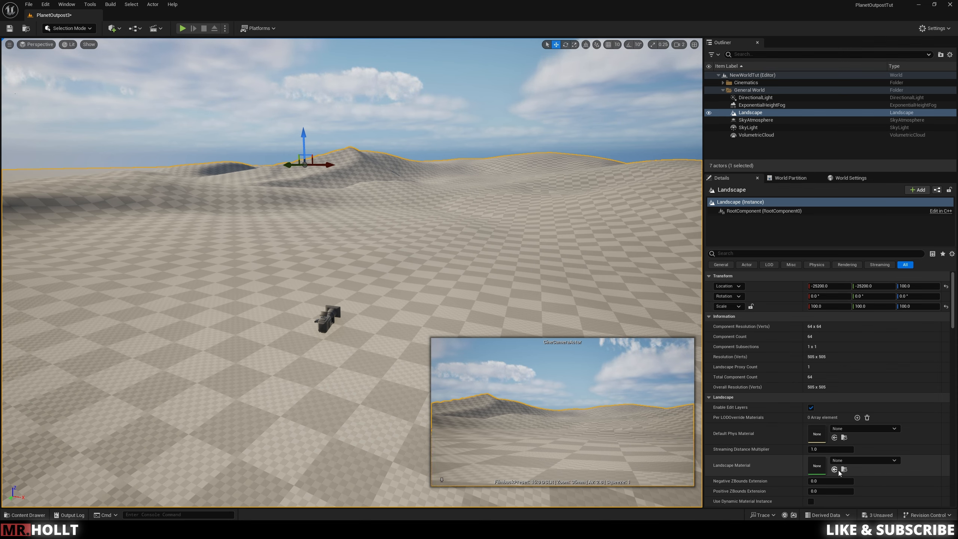
pyautogui.click(836, 470)
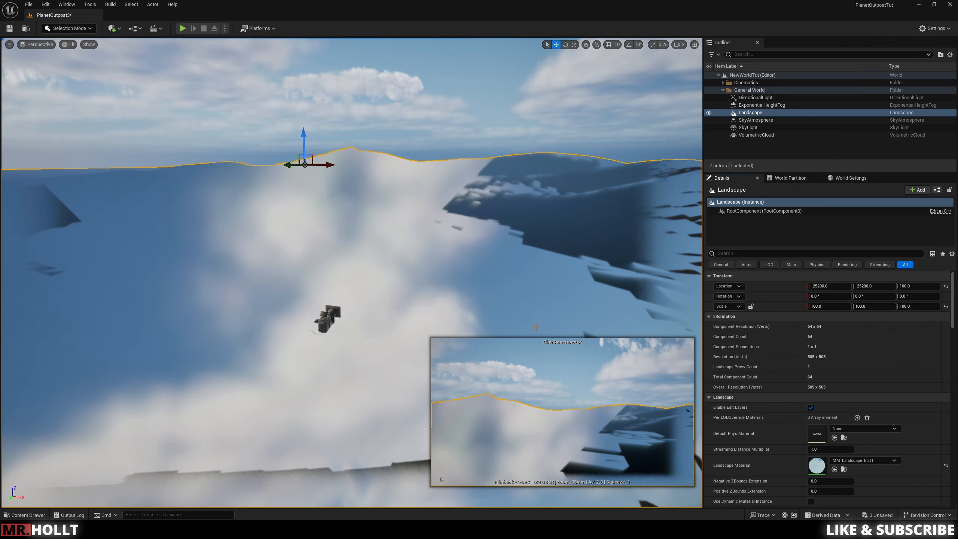
pyautogui.moveTo(378, 264); pyautogui.dragTo(378, 234, button='right')
pyautogui.moveTo(534, 327); pyautogui.dragTo(464, 302, button='right')
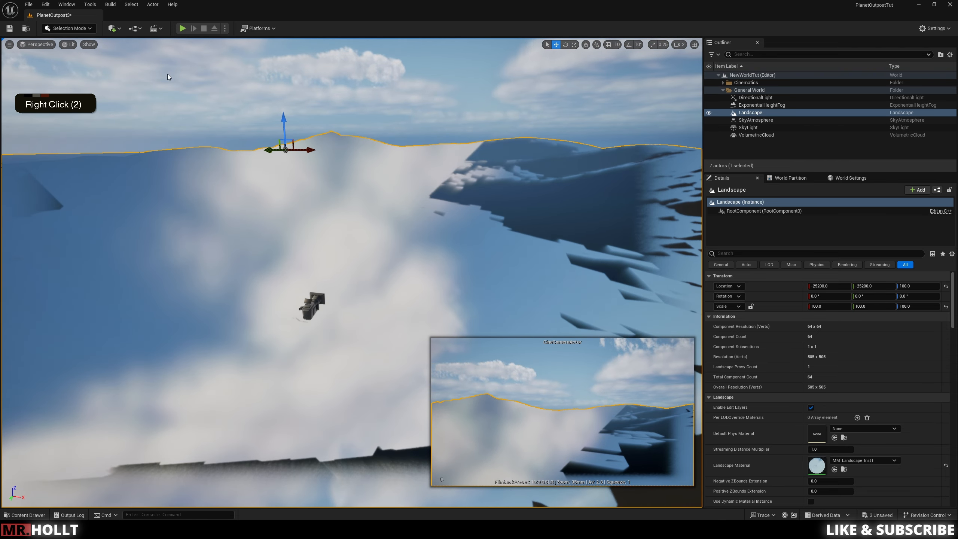
# Switch to Landscape mode and create a weight-blended layer info for the Base layer in the MM_Landscape folder
pyautogui.click(87, 29)
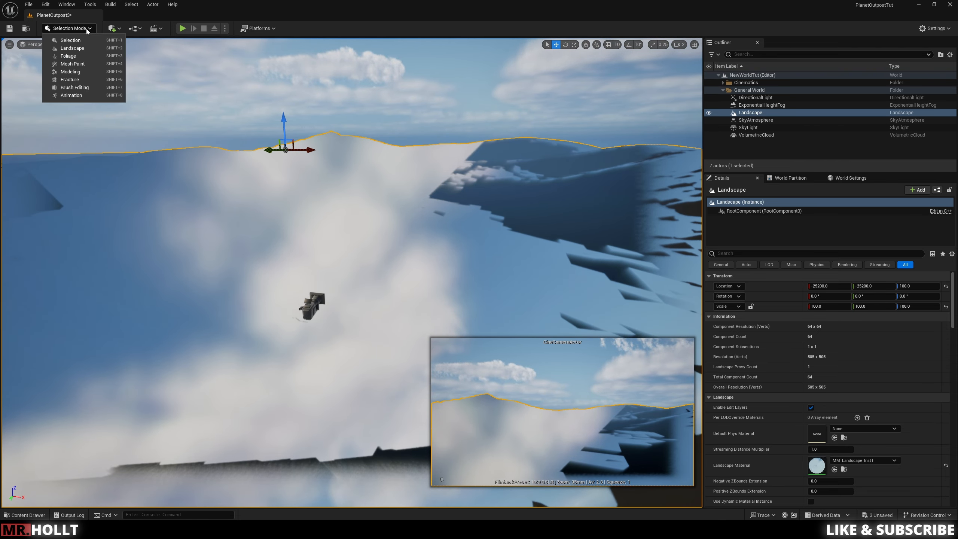
pyautogui.click(72, 48)
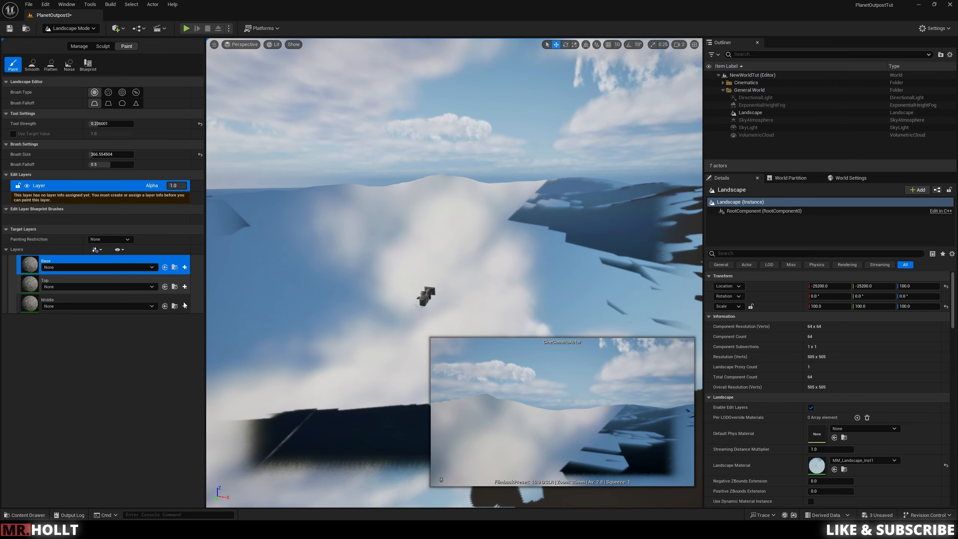
pyautogui.click(184, 267)
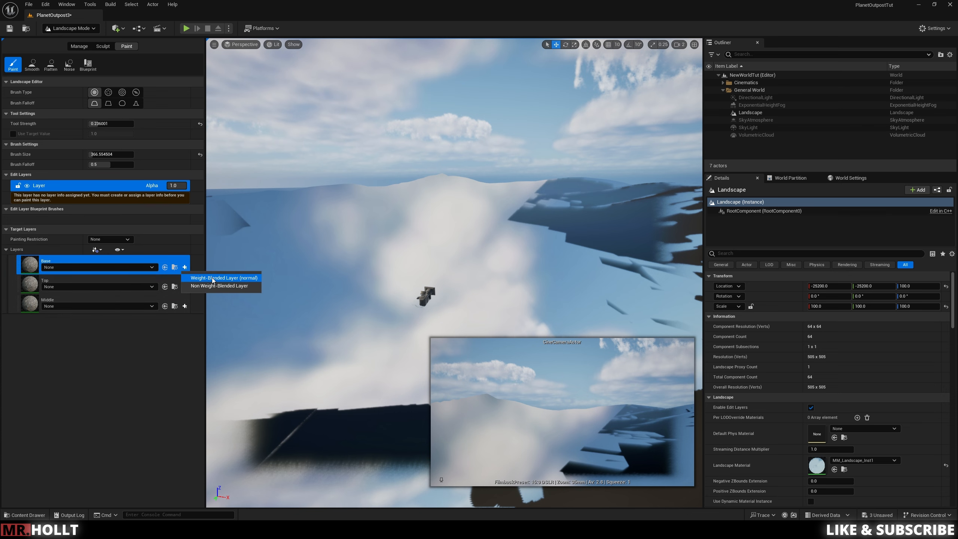
pyautogui.click(213, 278)
pyautogui.click(432, 270)
pyautogui.click(507, 342)
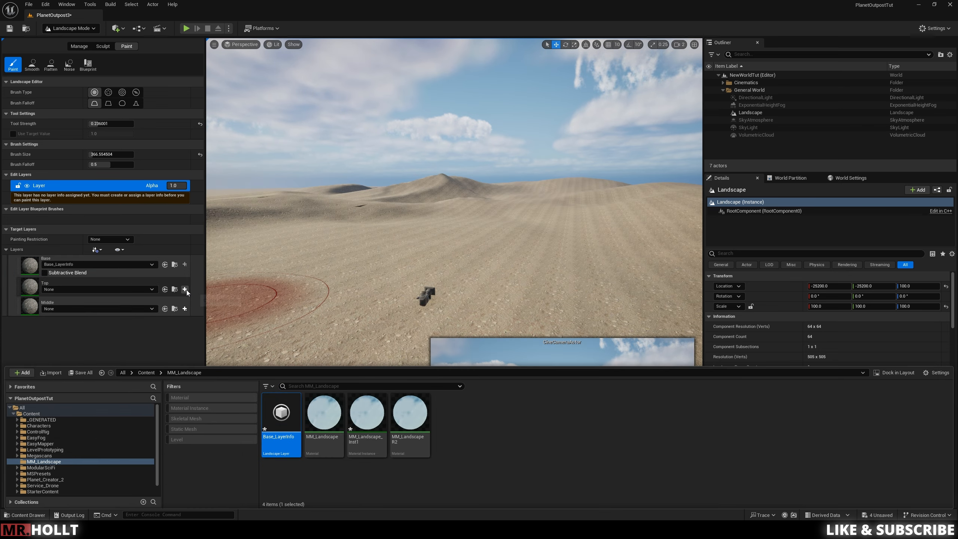
# Create a weight-blended layer info named Top_LayerInfo for the Top layer in the MM_Landscape folder
pyautogui.click(184, 289)
pyautogui.click(213, 301)
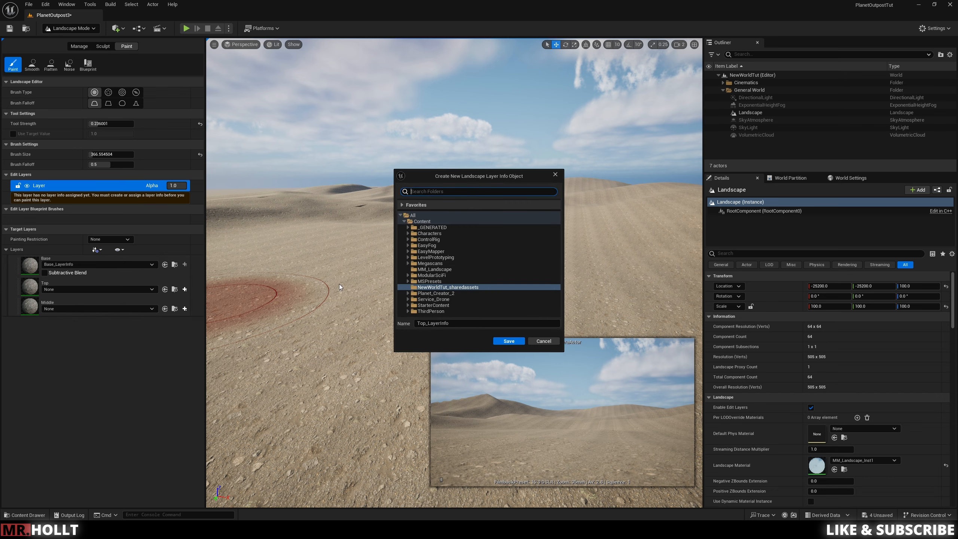
pyautogui.click(434, 269)
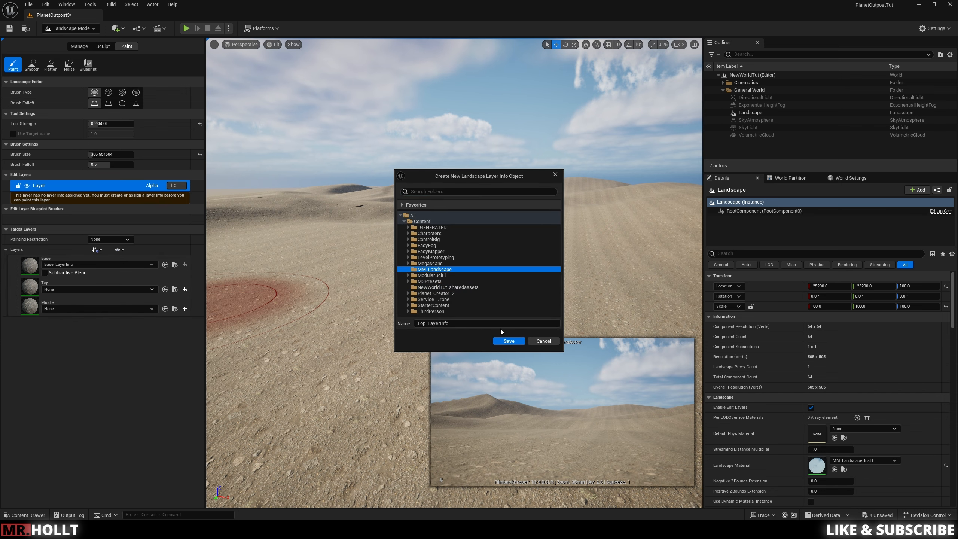
pyautogui.click(509, 341)
# Create a weight-blended layer info for the Middle layer in the MM_Landscape folder
pyautogui.click(185, 312)
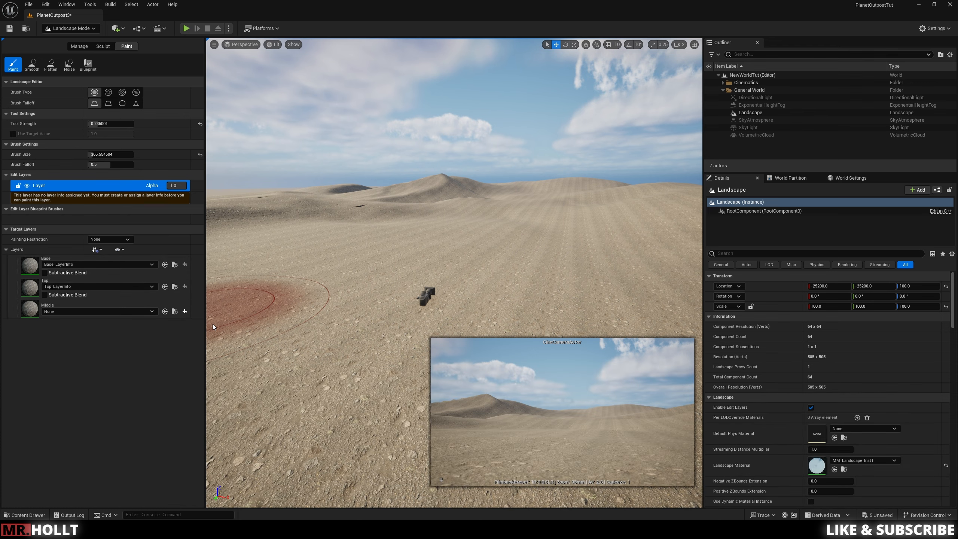
pyautogui.click(213, 322)
pyautogui.click(436, 270)
pyautogui.click(509, 341)
# Fly around the landscape to inspect the ground material and its tiling up close and in the distance
pyautogui.press('w')
pyautogui.press('e')
pyautogui.press('s')
pyautogui.press('e')
pyautogui.press('w')
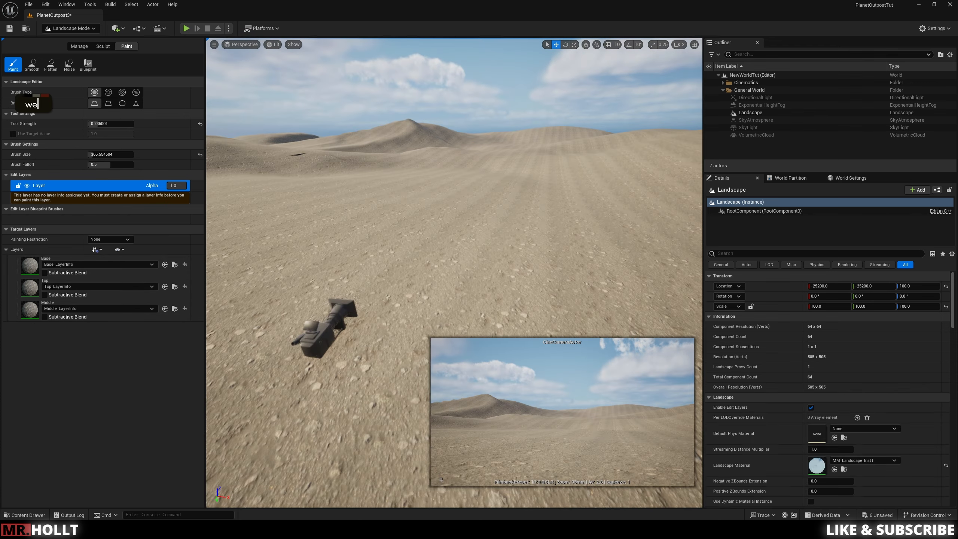
pyautogui.press('q')
pyautogui.press('q')
pyautogui.press('s')
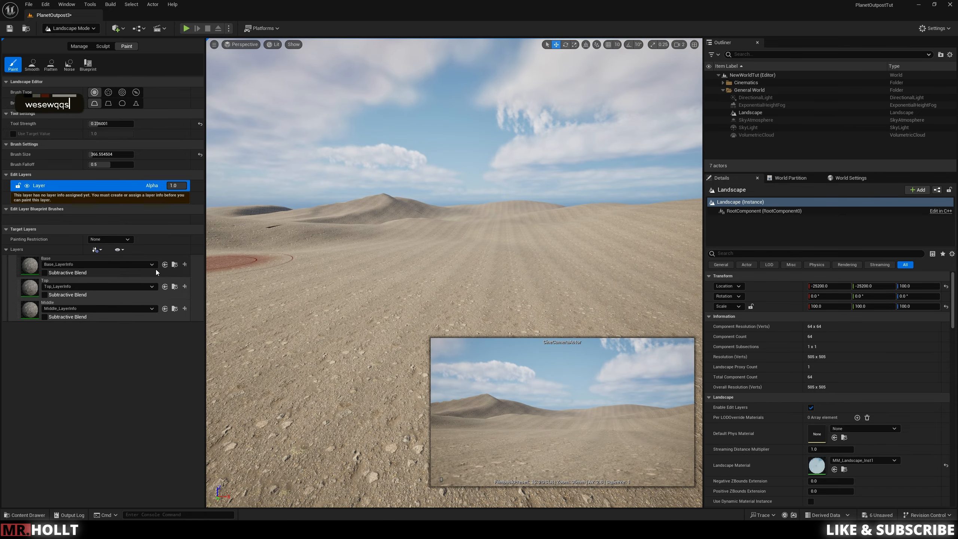
# In the MM_Landscape_Inst1 material instance, enable the Mid_Albedo, Mid_ARD, Mid_Normal and Mid_VarHeight texture overrides
pyautogui.hotkey('ctrl', 'space')
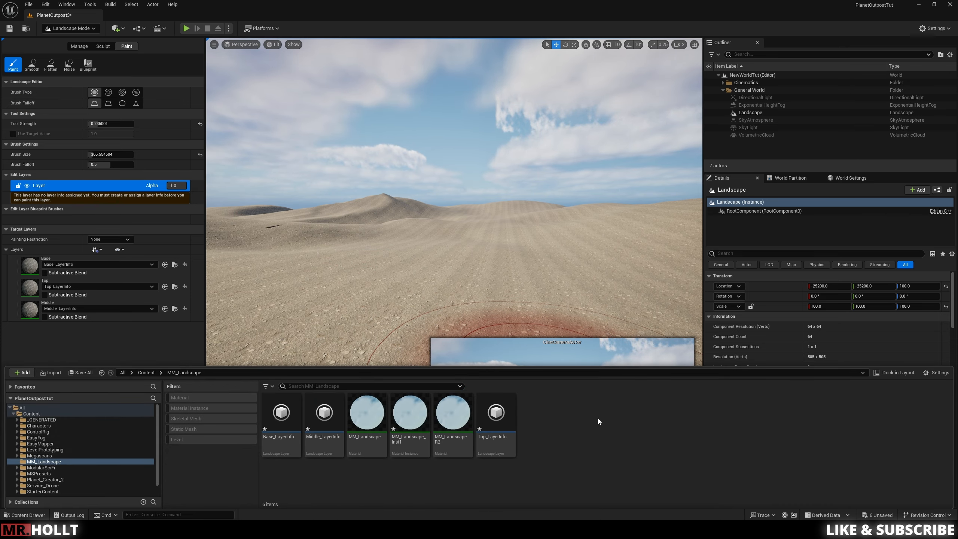
pyautogui.doubleClick(411, 422)
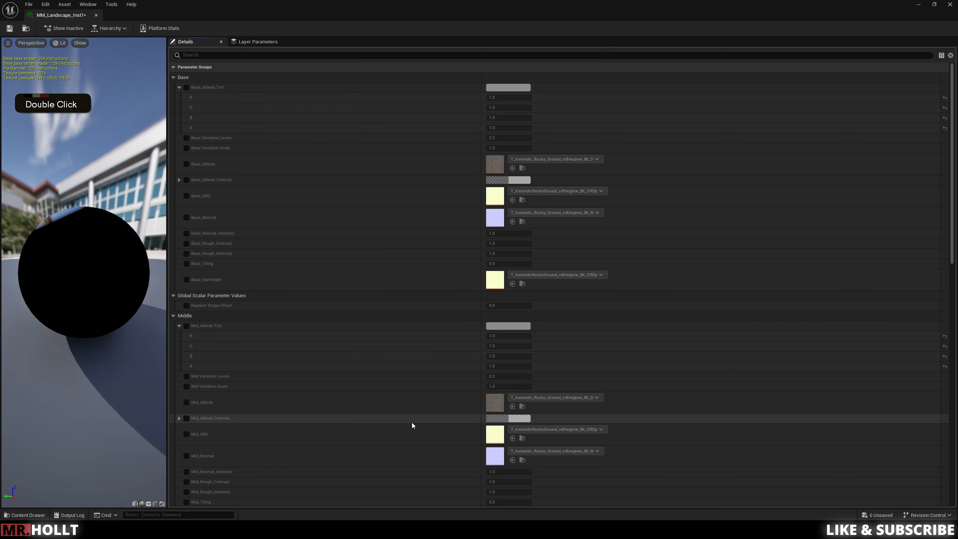
pyautogui.moveTo(321, 279); pyautogui.dragTo(347, 179, button='right')
pyautogui.click(186, 346)
pyautogui.moveTo(184, 345); pyautogui.dragTo(210, 231, button='right')
pyautogui.click(186, 203)
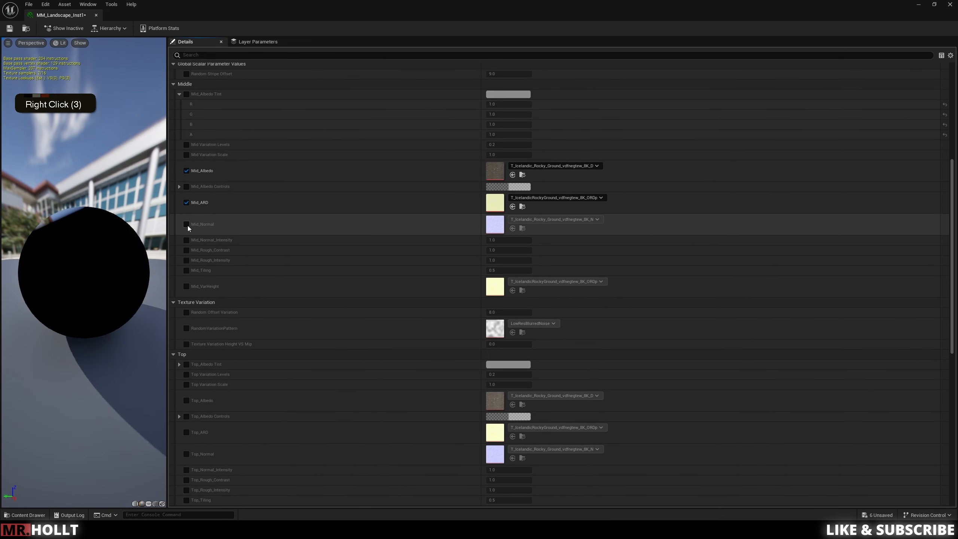
pyautogui.click(187, 224)
pyautogui.click(188, 286)
# Enable the Top_Albedo, Top_ARD, Top_Normal and Top_VarHeight texture overrides in the Top group
pyautogui.moveTo(192, 288); pyautogui.dragTo(269, 255, button='right')
pyautogui.click(186, 342)
pyautogui.click(186, 373)
pyautogui.click(187, 396)
pyautogui.click(186, 458)
# Assign the albedo texture from the Megascans surface Desert_Western_Ground_Gravel_Slate_01 to the Top_Albedo parameter
pyautogui.moveTo(346, 326); pyautogui.dragTo(345, 472, button='right')
pyautogui.moveTo(360, 439); pyautogui.dragTo(296, 168, button='right')
pyautogui.hotkey('ctrl', 'space')
pyautogui.scroll(-2, 102, 444)
pyautogui.scroll(-2, 59, 468)
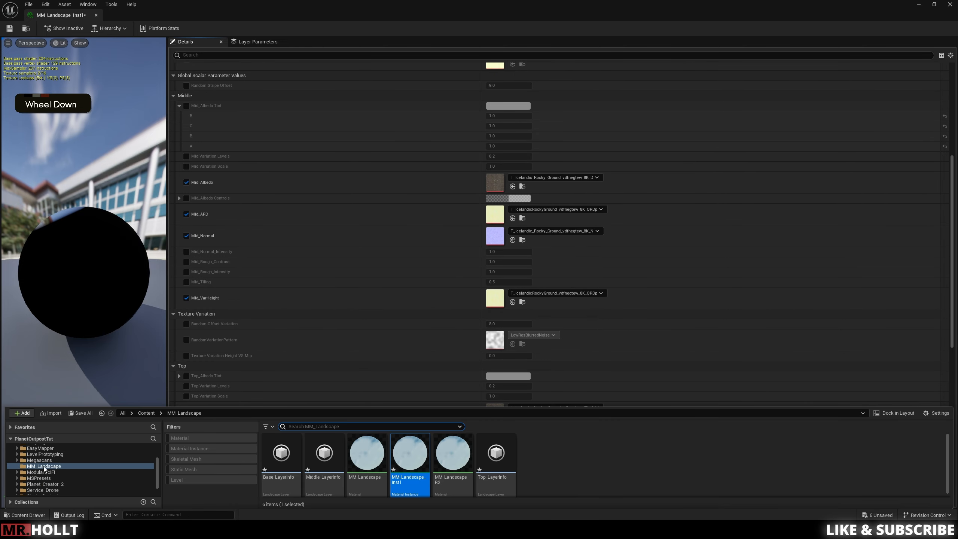
pyautogui.click(43, 461)
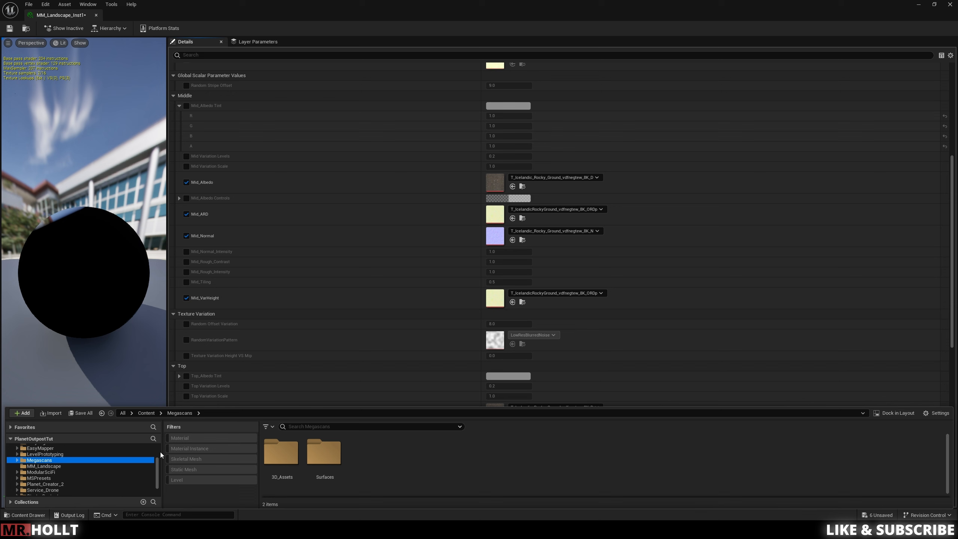
pyautogui.doubleClick(320, 455)
pyautogui.scroll(-1, 318, 463)
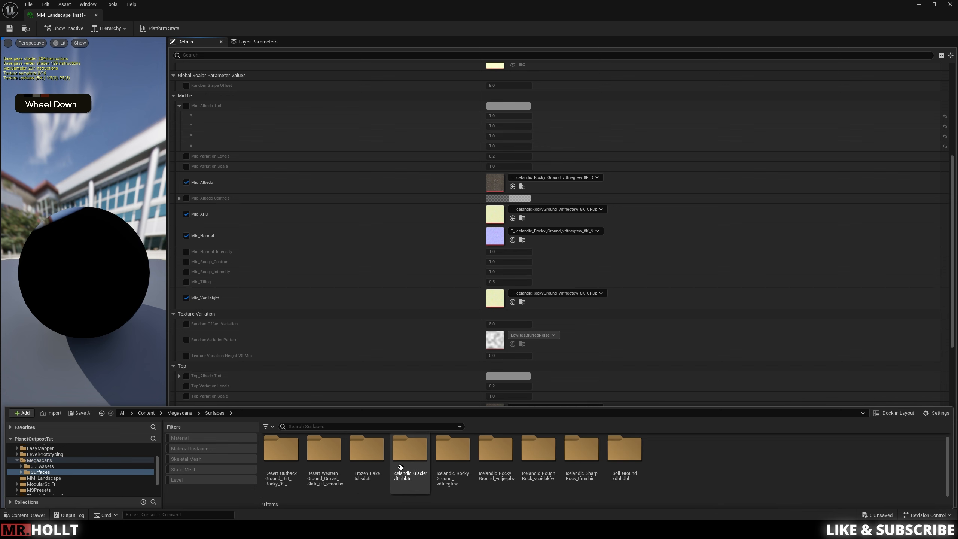
pyautogui.doubleClick(324, 447)
pyautogui.scroll(-3, 391, 324)
pyautogui.moveTo(324, 451); pyautogui.dragTo(494, 283)
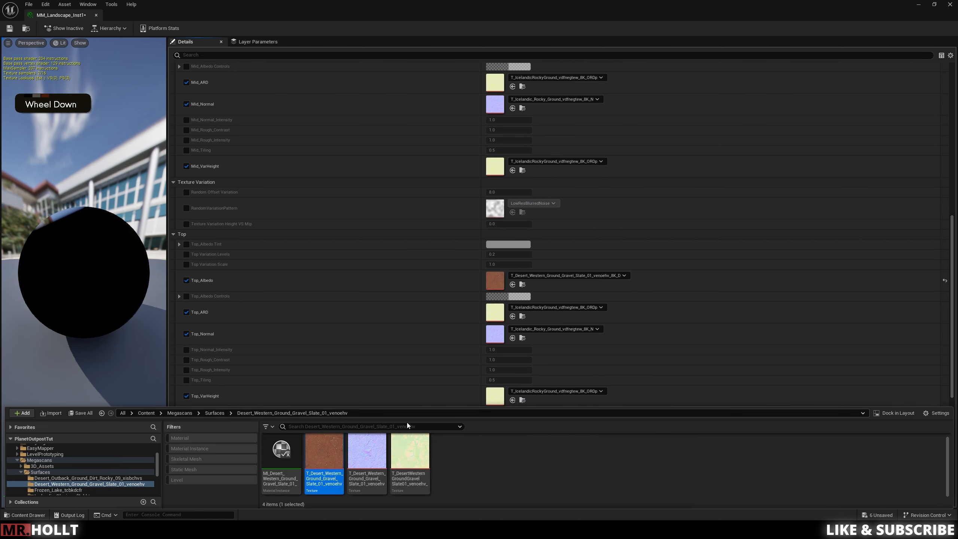
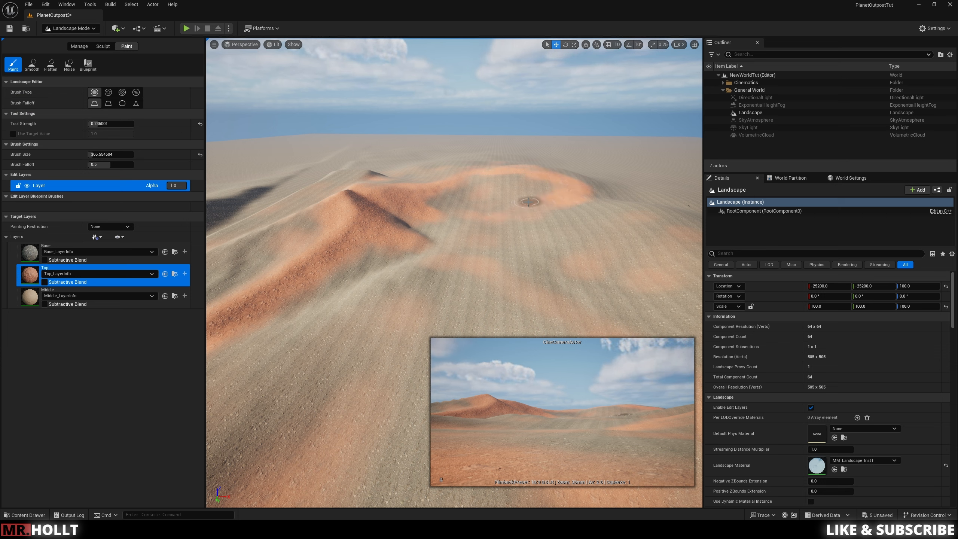
# Paint the Middle layer over the landscape area between the red dune ridge and the cine camera
pyautogui.press('s')
pyautogui.moveTo(626, 251)
pyautogui.mouseDown(button='right')
pyautogui.moveTo(625, 260)
pyautogui.moveTo(622, 252)
pyautogui.mouseUp(button='right')
pyautogui.press('q')
pyautogui.press('s')
pyautogui.press('e')
pyautogui.click(30, 297)
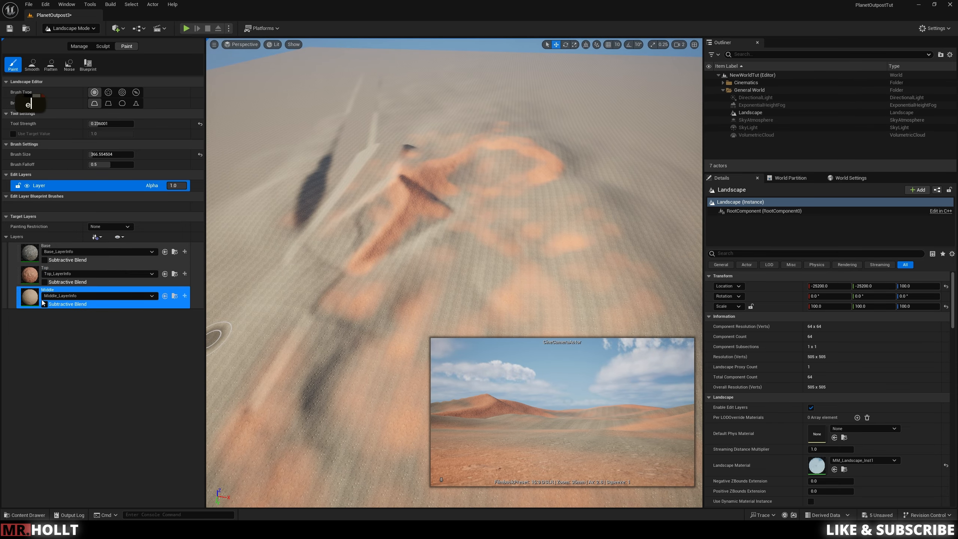
pyautogui.press('s')
pyautogui.moveTo(270, 331); pyautogui.dragTo(282, 372, button='right')
pyautogui.press('d')
pyautogui.press('q')
pyautogui.press('w')
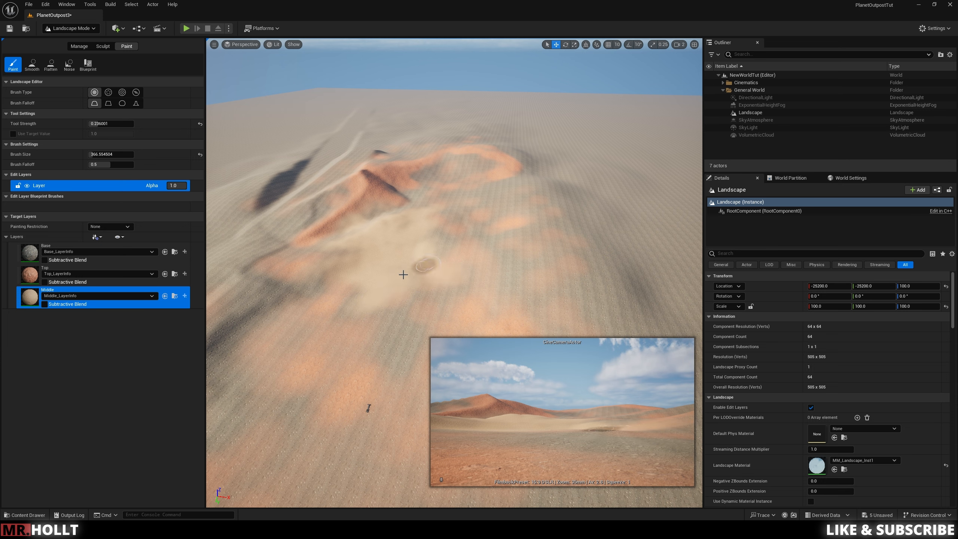
pyautogui.moveTo(361, 304)
pyautogui.mouseDown()
pyautogui.moveTo(440, 326)
pyautogui.moveTo(415, 358)
pyautogui.moveTo(438, 370)
pyautogui.mouseUp()
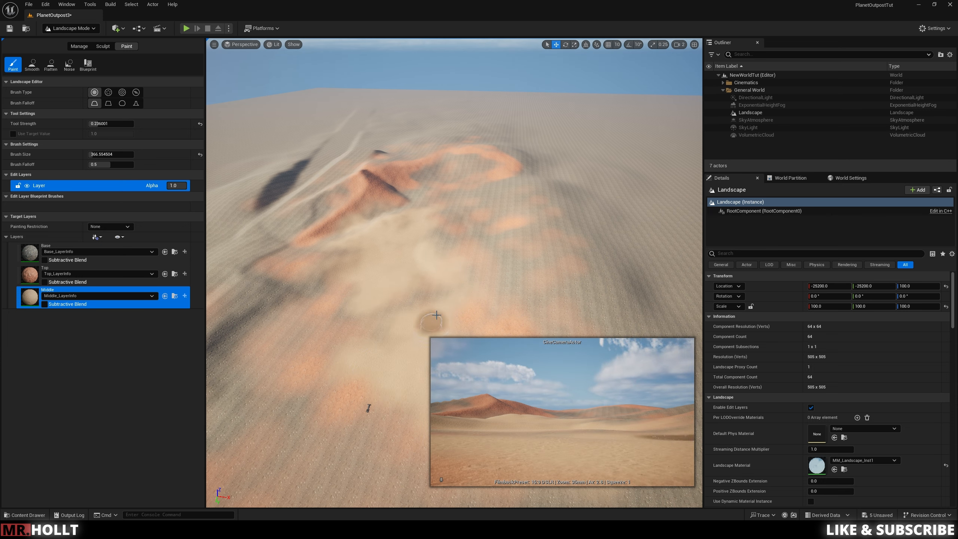
# Fly around the painted dunes to inspect how the Middle, Top and Base layers blend near the ground and in the distance
pyautogui.press('q')
pyautogui.press('q')
pyautogui.press('q')
pyautogui.moveTo(466, 344)
pyautogui.mouseDown(button='right')
pyautogui.moveTo(466, 332)
pyautogui.moveTo(465, 343)
pyautogui.mouseUp(button='right')
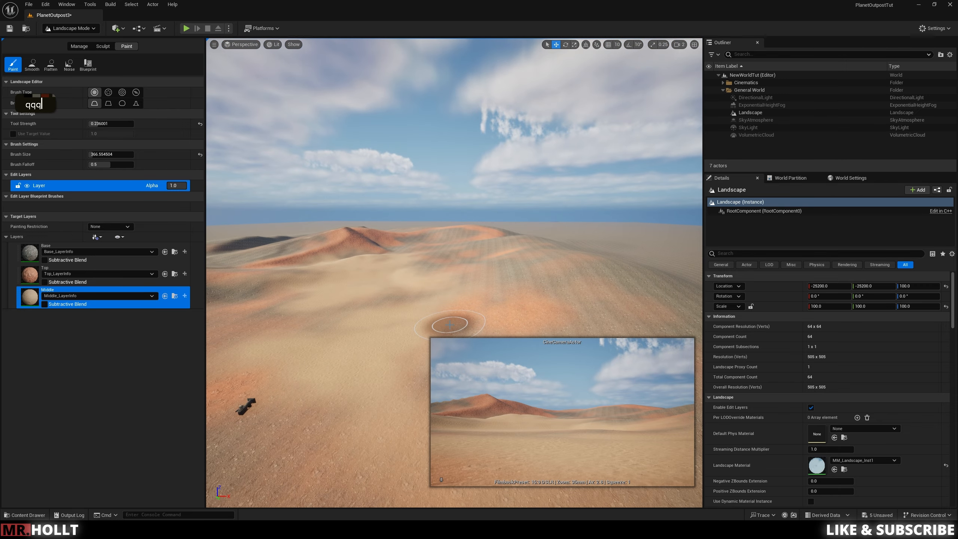
pyautogui.moveTo(520, 377); pyautogui.dragTo(519, 408, button='right')
pyautogui.press('s')
pyautogui.press('e')
pyautogui.press('q')
pyautogui.press('a')
pyautogui.press('w')
pyautogui.press('w')
pyautogui.press('w')
pyautogui.press('e')
pyautogui.press('w')
pyautogui.press('w')
pyautogui.press('w')
pyautogui.press('s')
pyautogui.press('q')
pyautogui.moveTo(360, 272); pyautogui.dragTo(360, 246, button='right')
pyautogui.press('s')
# Open the MM_Landscape_Inst1 material instance from the MM_Landscape content folder
pyautogui.hotkey('ctrl', 'space')
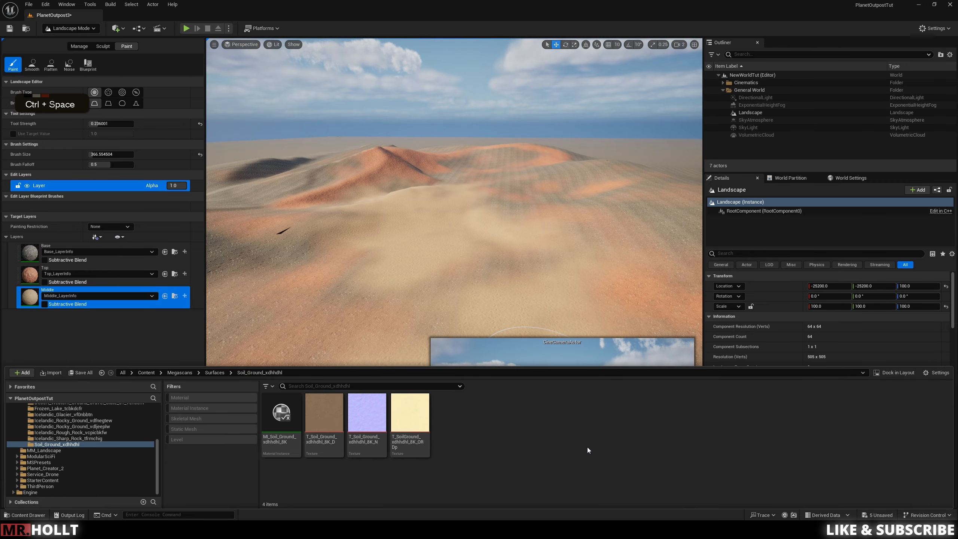
pyautogui.scroll(5, 35, 453)
pyautogui.click(35, 450)
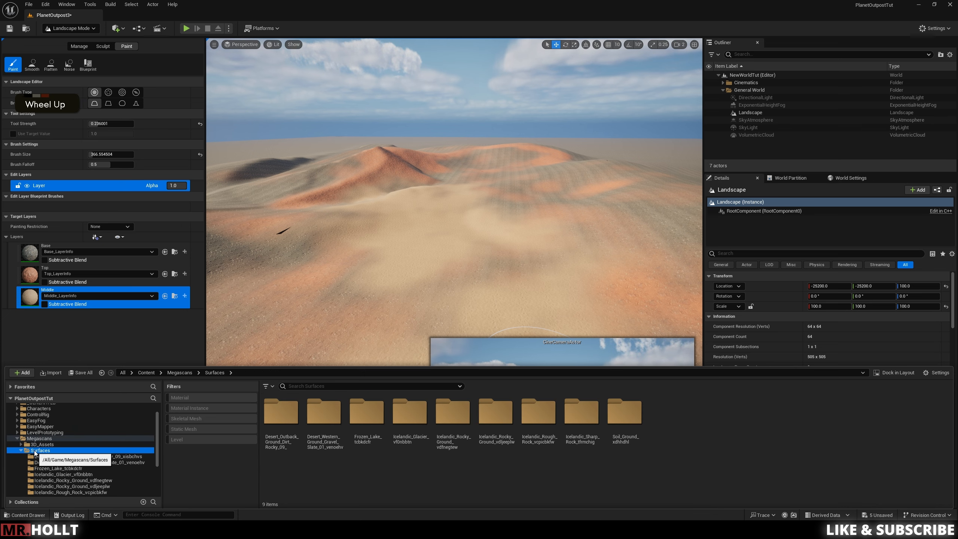
pyautogui.click(40, 444)
pyautogui.click(47, 438)
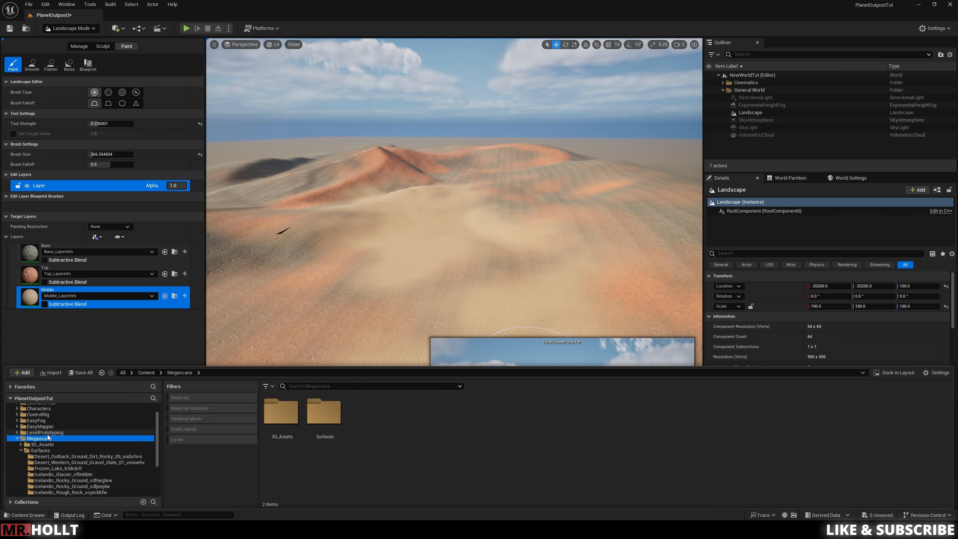
pyautogui.scroll(4, 48, 438)
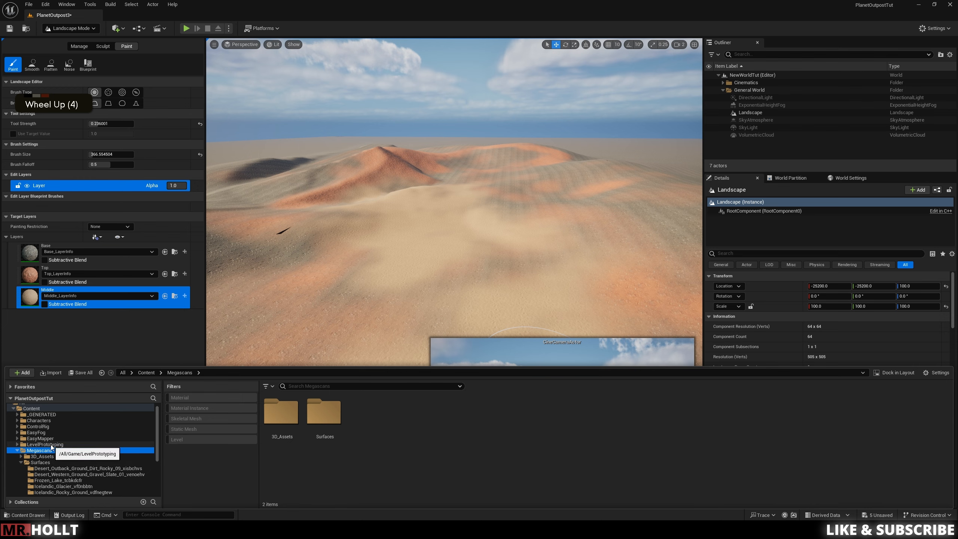
pyautogui.scroll(-1, 52, 447)
pyautogui.click(21, 444)
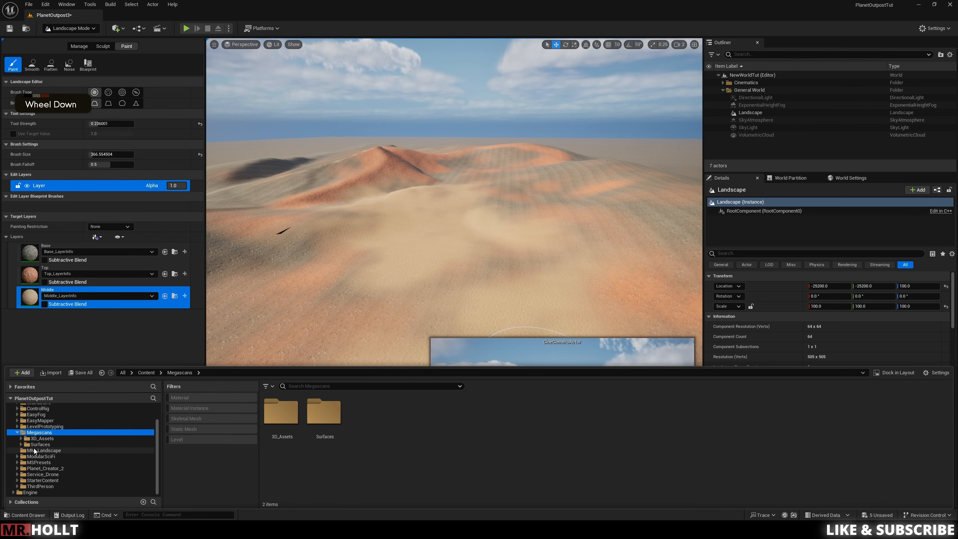
pyautogui.click(34, 450)
pyautogui.doubleClick(410, 419)
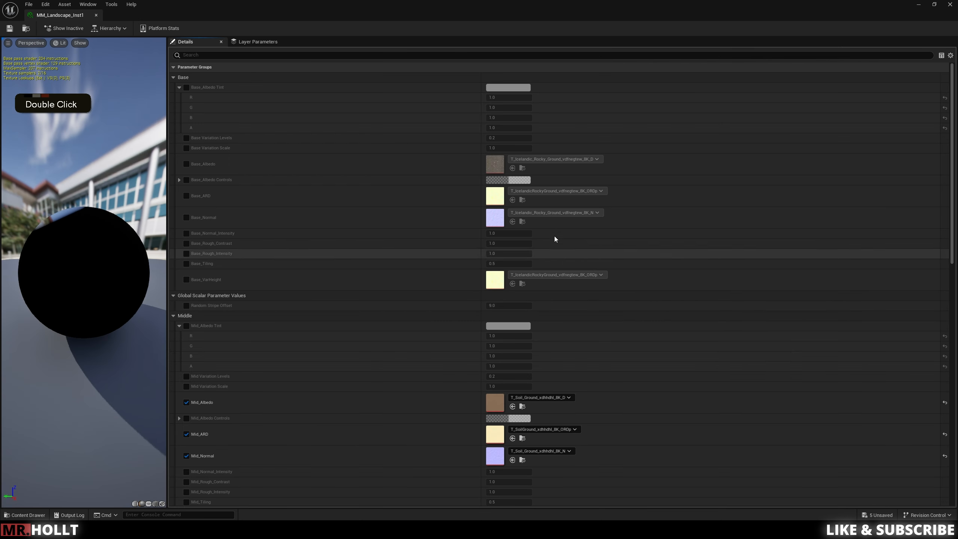
# Shrink the material instance editor to a floating window and place it beside an overhead view of the landscape
pyautogui.click(935, 4)
pyautogui.moveTo(558, 65); pyautogui.dragTo(812, 171)
pyautogui.press('s')
pyautogui.press('e')
pyautogui.moveTo(349, 241); pyautogui.dragTo(231, 323, button='right')
pyautogui.press('d')
pyautogui.press('w')
pyautogui.press('s')
pyautogui.press('s')
pyautogui.press('d')
pyautogui.press('w')
pyautogui.click(71, 28)
pyautogui.click(123, 366)
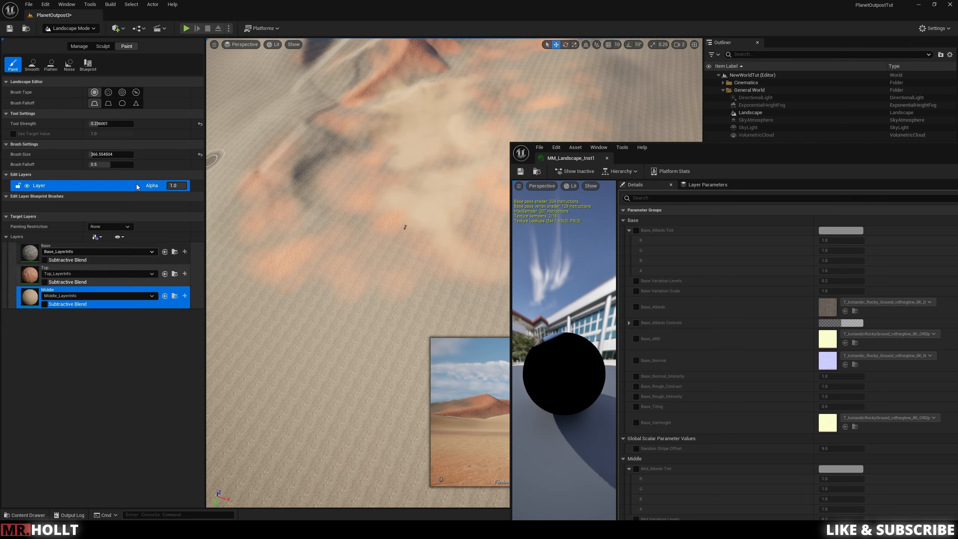
pyautogui.moveTo(793, 158); pyautogui.dragTo(753, 156)
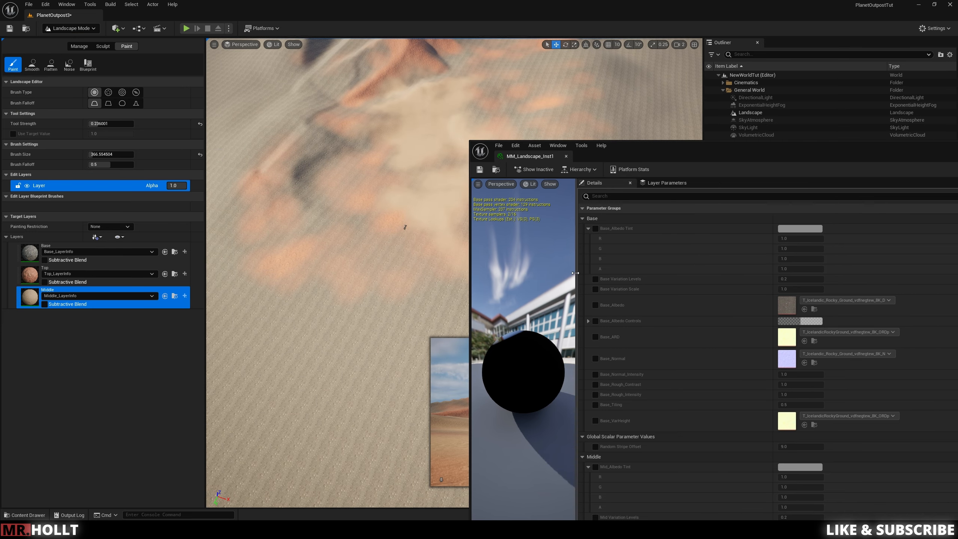
# Enable the Base_Albedo Tint, Base Variation Levels and Base Variation Scale overrides in the Base group
pyautogui.click(596, 229)
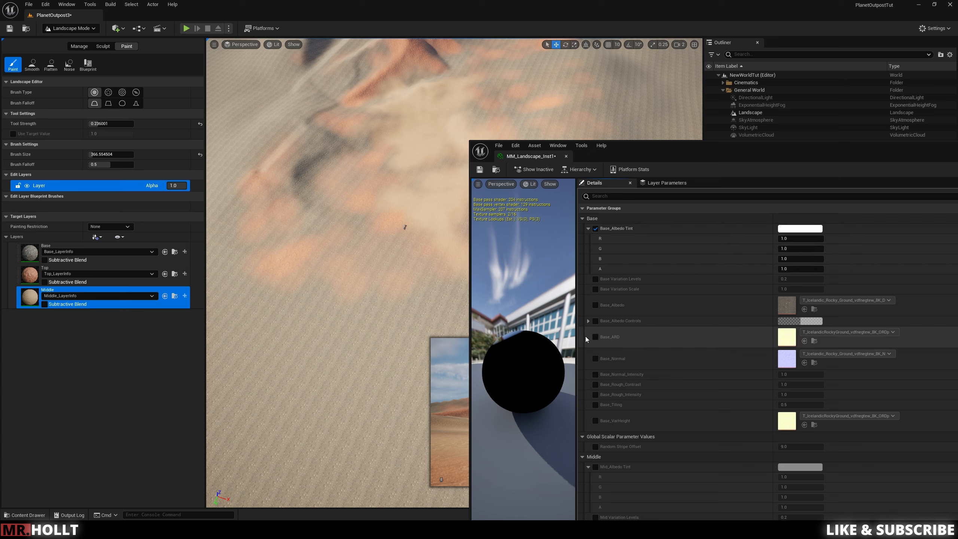
pyautogui.click(595, 279)
pyautogui.click(595, 289)
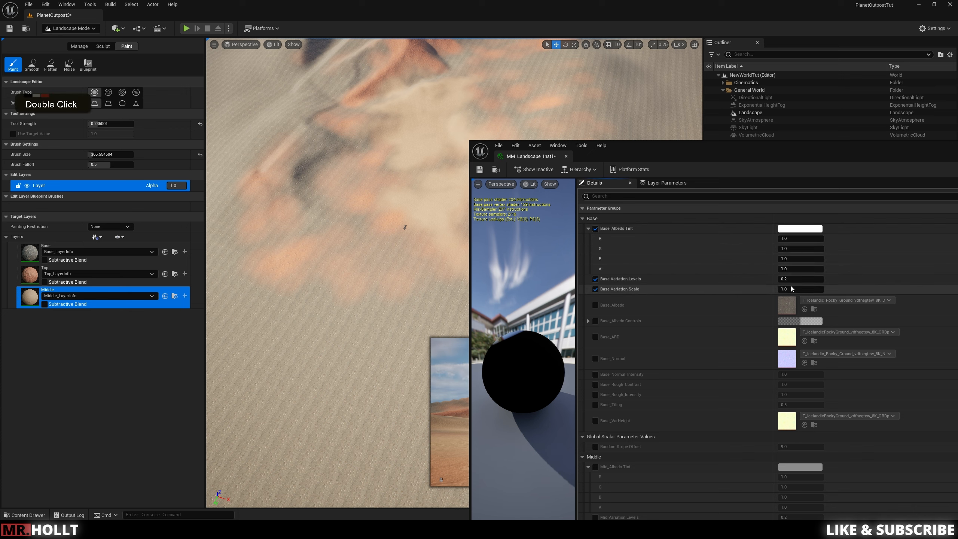
# Try a Base Variation Scale of about 8.94 and Base Variation Levels of about 28.56, checking the ground from above
pyautogui.moveTo(797, 289); pyautogui.dragTo(815, 279)
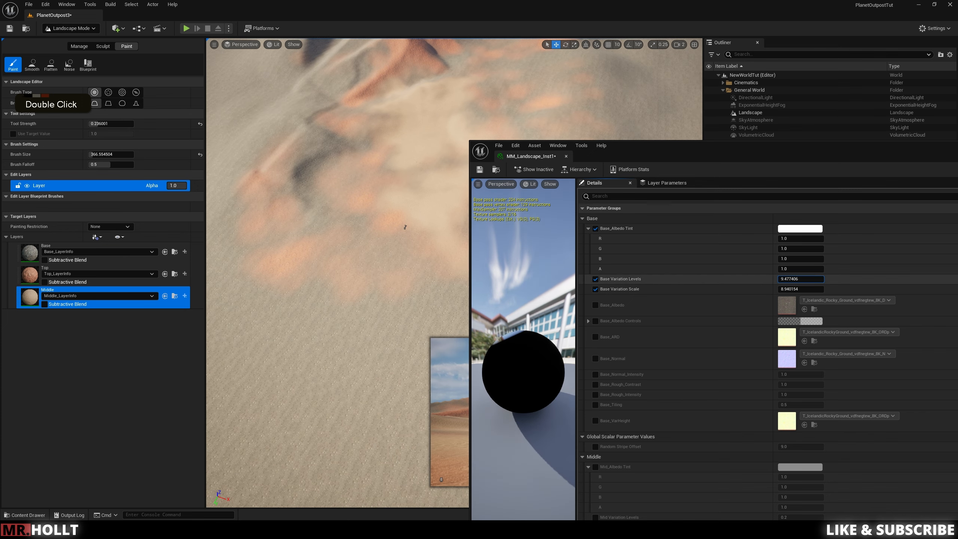
pyautogui.press('w')
pyautogui.moveTo(351, 320)
pyautogui.mouseDown(button='right')
pyautogui.moveTo(352, 334)
pyautogui.moveTo(298, 330)
pyautogui.moveTo(283, 298)
pyautogui.moveTo(327, 314)
pyautogui.mouseUp(button='right')
pyautogui.press('s')
pyautogui.press('a')
pyautogui.press('e')
pyautogui.press('a')
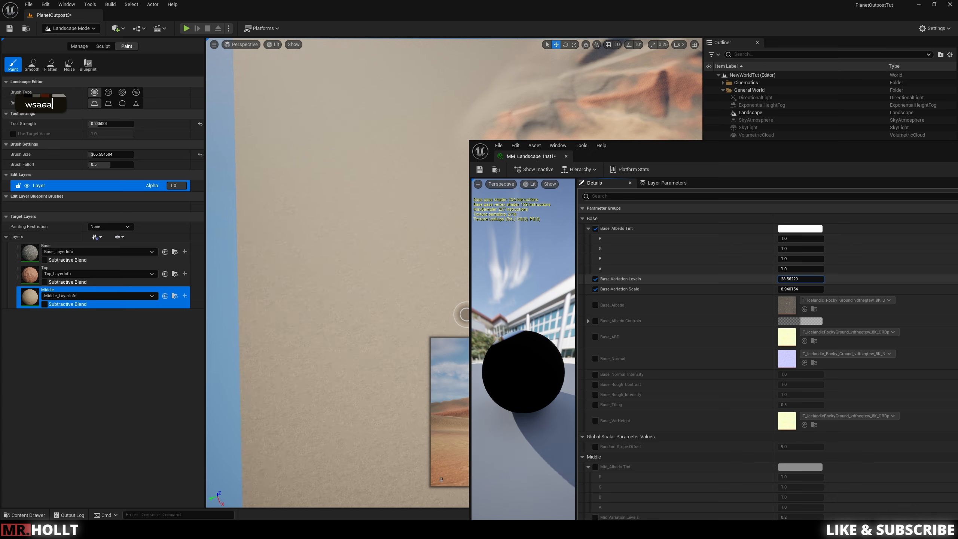
# Lower Base Variation Levels to about 3.35 and adjust Base Variation Scale while checking the ground tiling
pyautogui.moveTo(801, 279); pyautogui.dragTo(784, 278)
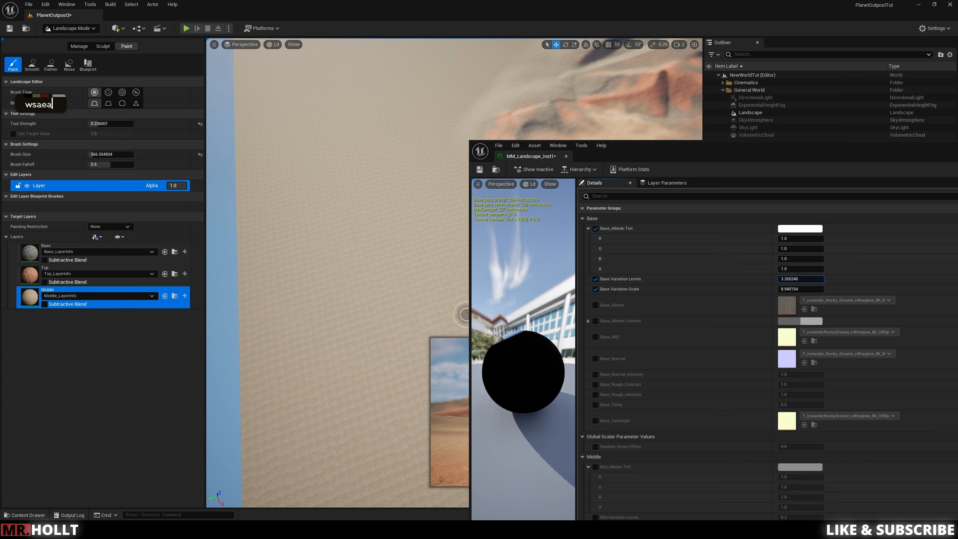
pyautogui.press('w')
pyautogui.moveTo(423, 310); pyautogui.dragTo(423, 313, button='right')
pyautogui.press('s')
pyautogui.moveTo(800, 278); pyautogui.dragTo(811, 279)
pyautogui.moveTo(801, 289); pyautogui.dragTo(811, 289)
pyautogui.moveTo(433, 308); pyautogui.dragTo(438, 304, button='right')
pyautogui.press('s')
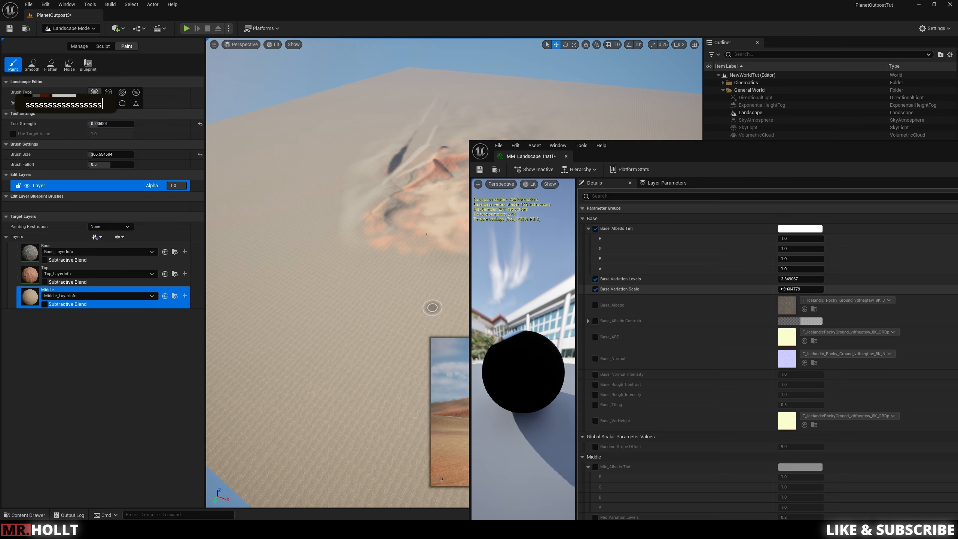
# Adjust Base Variation Levels to about 4.38 and Base Variation Scale to about 3.29, checking the painted area up close
pyautogui.moveTo(801, 289)
pyautogui.mouseDown()
pyautogui.moveTo(811, 289)
pyautogui.moveTo(793, 289)
pyautogui.moveTo(811, 280)
pyautogui.mouseUp()
pyautogui.moveTo(423, 279)
pyautogui.mouseDown(button='right')
pyautogui.moveTo(422, 299)
pyautogui.moveTo(434, 244)
pyautogui.moveTo(437, 288)
pyautogui.mouseUp(button='right')
pyautogui.press('w')
pyautogui.press('s')
pyautogui.press('e')
pyautogui.press('w')
# Set Base Variation Levels to 4 and Base Variation Scale to 3
pyautogui.scroll(-3, 758, 287)
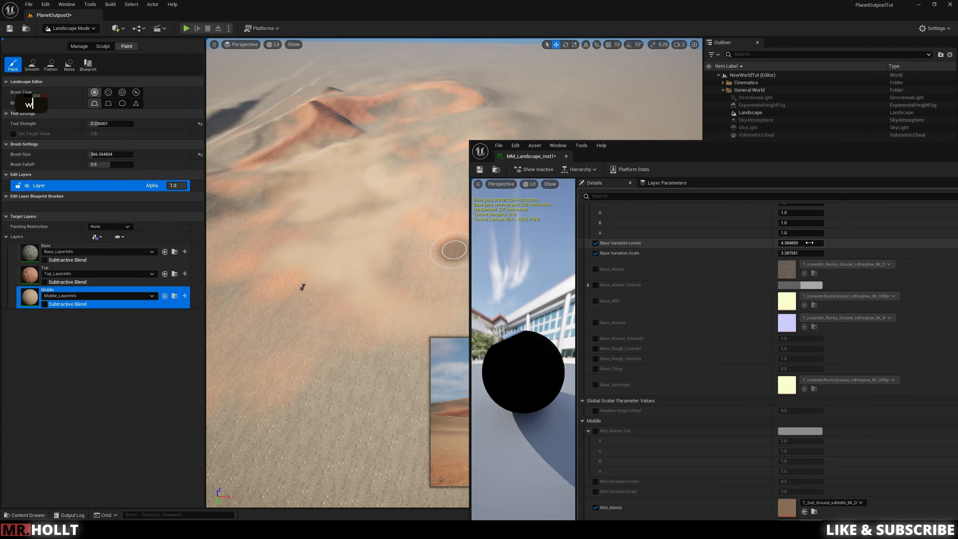
pyautogui.press('Return')
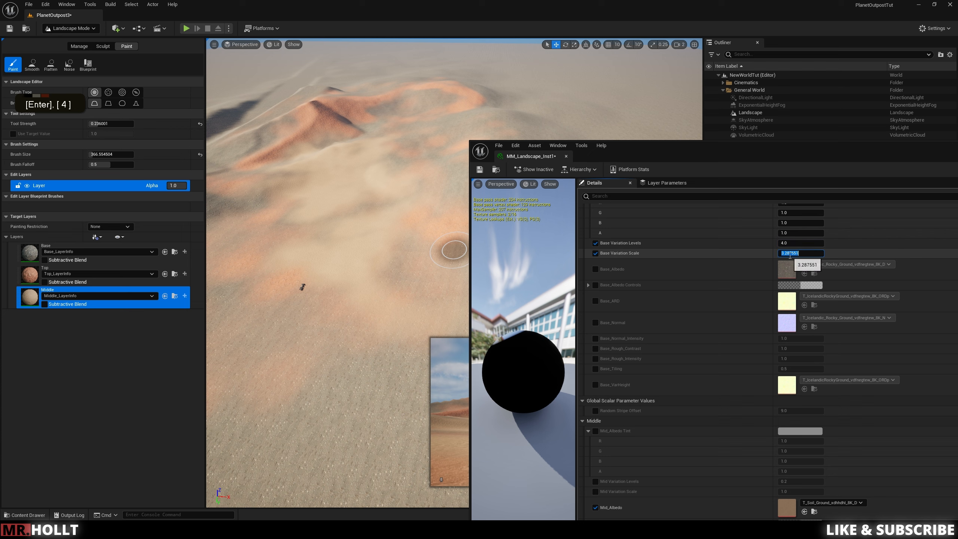
pyautogui.click(790, 255)
pyautogui.write('3')
pyautogui.press('Return')
# Enable the Mid Variation Levels and Mid Variation Scale overrides and set them to 4 and 3
pyautogui.scroll(-10, 683, 339)
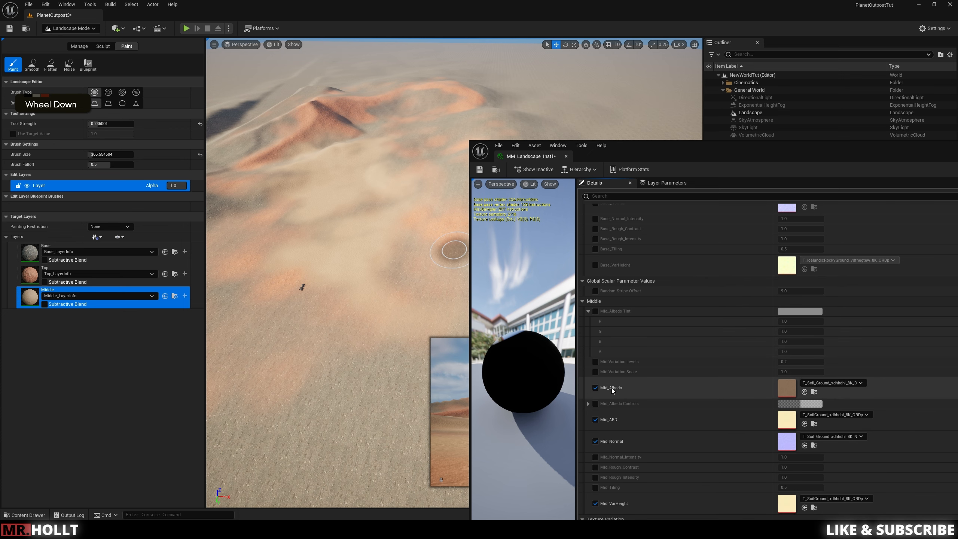
pyautogui.scroll(-12, 593, 367)
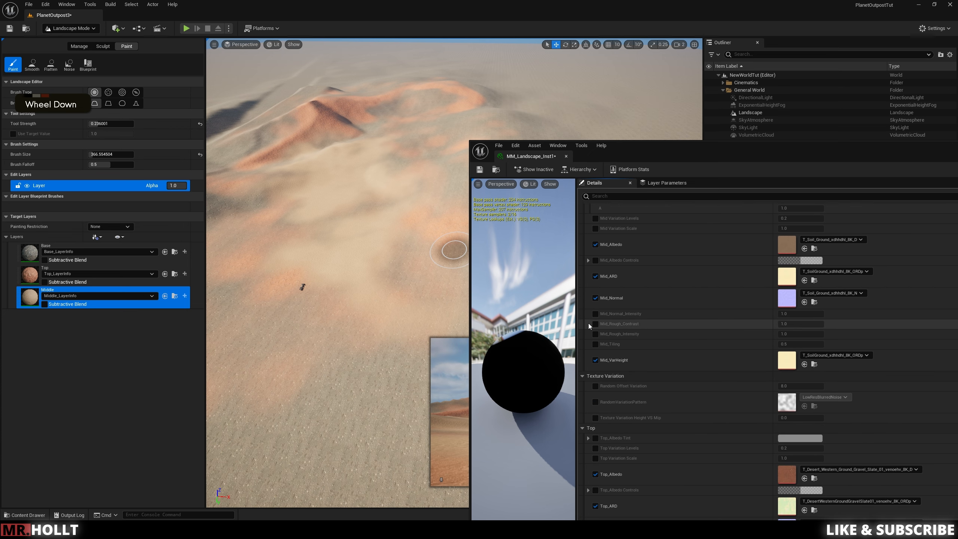
pyautogui.scroll(6, 588, 324)
pyautogui.click(596, 289)
pyautogui.click(595, 299)
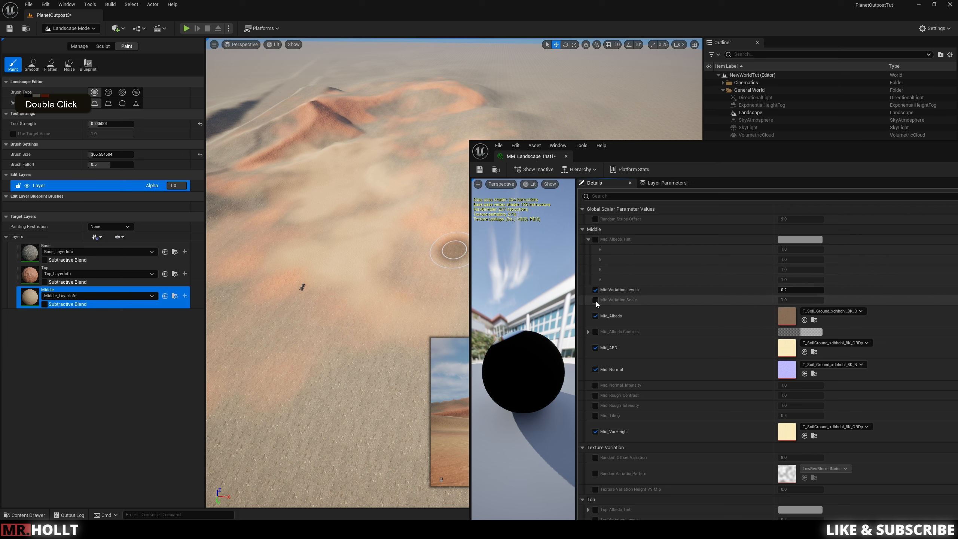
pyautogui.write('4')
pyautogui.click(795, 299)
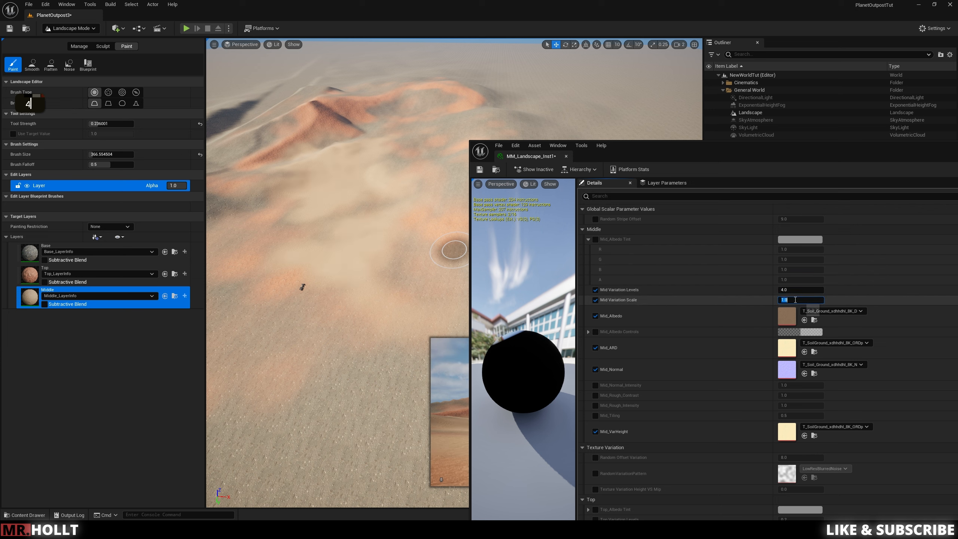
pyautogui.write('3')
pyautogui.press('Return')
# Enable the Top Variation Levels and Top Variation Scale overrides and set them to 4 and 3
pyautogui.moveTo(330, 285); pyautogui.dragTo(330, 286, button='right')
pyautogui.moveTo(419, 340); pyautogui.dragTo(419, 340, button='right')
pyautogui.scroll(-8, 715, 378)
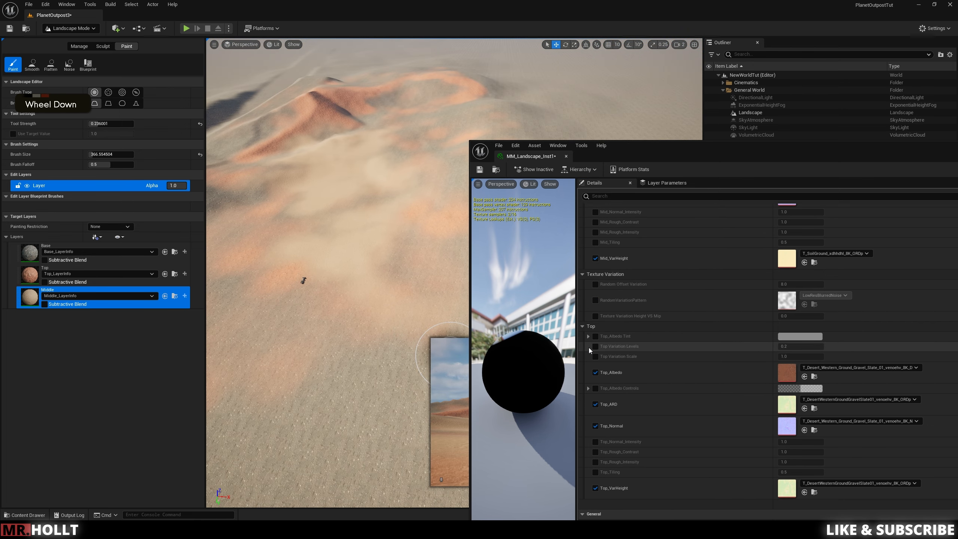
pyautogui.doubleClick(595, 347)
pyautogui.click(595, 357)
pyautogui.press('Return')
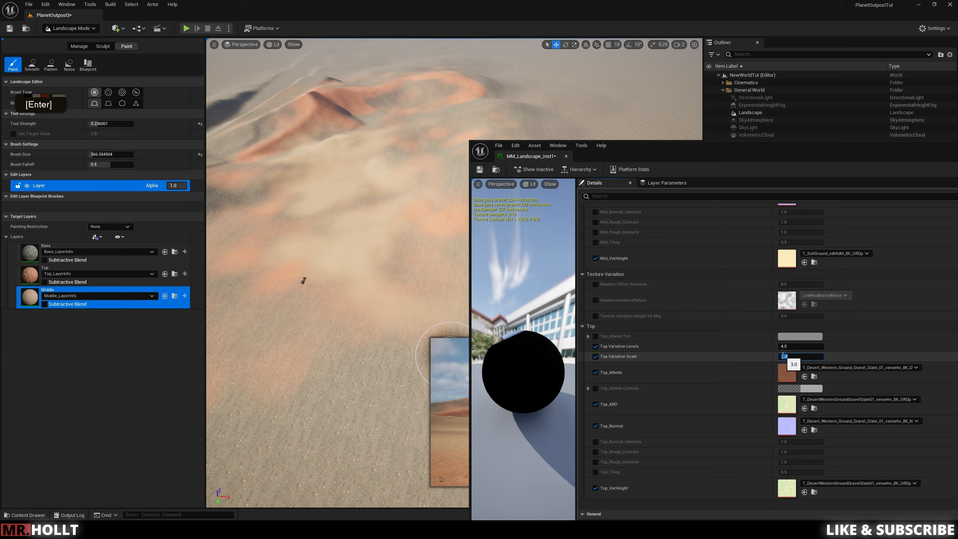
# Fly over the landscape to examine the texture variation on all three layers from several heights
pyautogui.moveTo(324, 316); pyautogui.dragTo(297, 356, button='right')
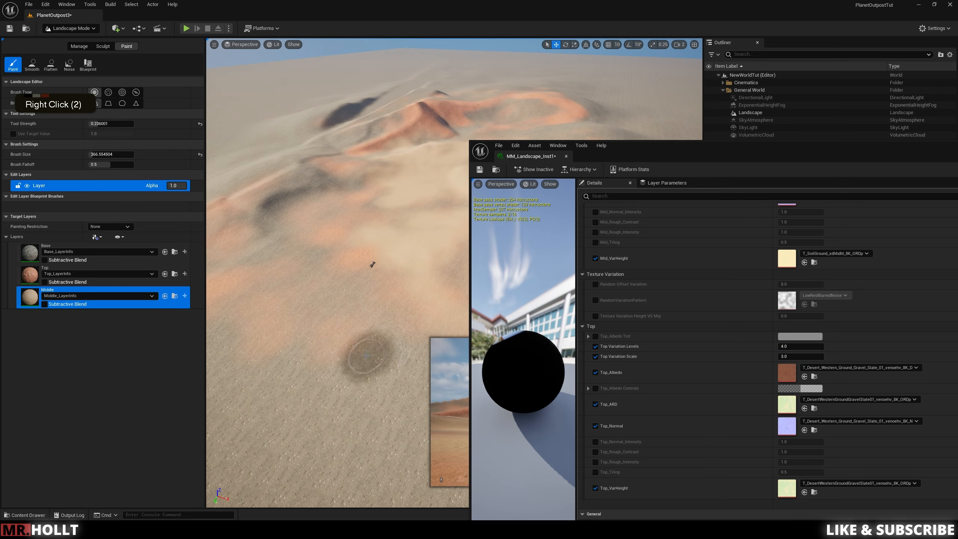
pyautogui.moveTo(373, 264)
pyautogui.mouseDown(button='right')
pyautogui.moveTo(373, 276)
pyautogui.moveTo(372, 234)
pyautogui.moveTo(422, 280)
pyautogui.moveTo(457, 284)
pyautogui.moveTo(464, 303)
pyautogui.moveTo(448, 252)
pyautogui.moveTo(462, 201)
pyautogui.moveTo(449, 205)
pyautogui.mouseUp(button='right')
pyautogui.press('s')
pyautogui.press('a')
pyautogui.press('w')
pyautogui.press('e')
pyautogui.press('s')
pyautogui.press('q')
pyautogui.press('w')
pyautogui.press('a')
pyautogui.press('q')
pyautogui.press('w')
pyautogui.press('a')
pyautogui.press('q')
# Move the material instance window out of the way and examine tiling repetition across the wide Base layer ground
pyautogui.moveTo(819, 159); pyautogui.dragTo(566, 480)
pyautogui.moveTo(449, 325); pyautogui.dragTo(399, 340, button='right')
pyautogui.press('w')
pyautogui.press('s')
pyautogui.press('a')
pyautogui.press('a')
pyautogui.press('w')
pyautogui.press('q')
pyautogui.press('s')
pyautogui.press('e')
pyautogui.press('d')
pyautogui.press('d')
pyautogui.press('w')
# Bring the material instance window back and raise Base Variation Levels to about 8.93 and Base Variation Scale to about 6.83
pyautogui.hotkey('ctrl', 'space')
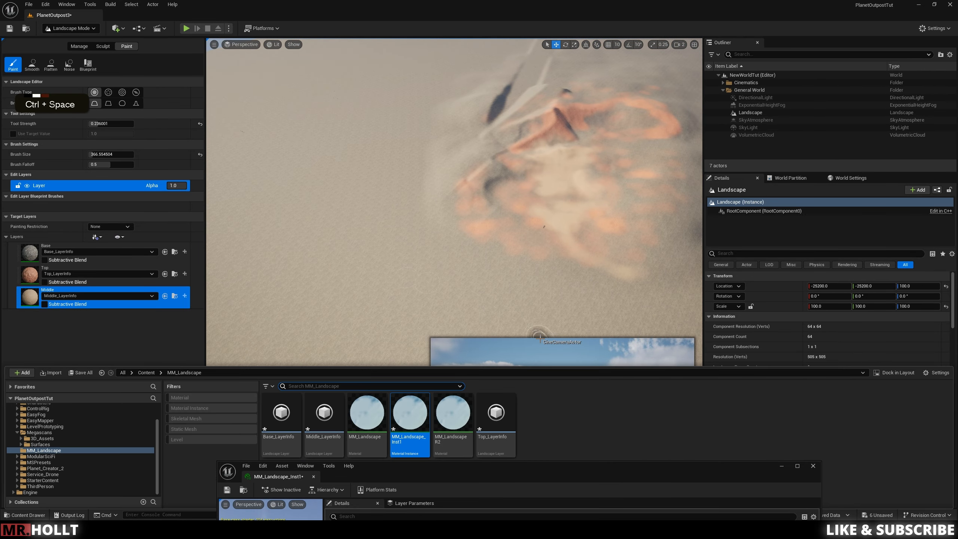
pyautogui.moveTo(460, 477); pyautogui.dragTo(725, 118)
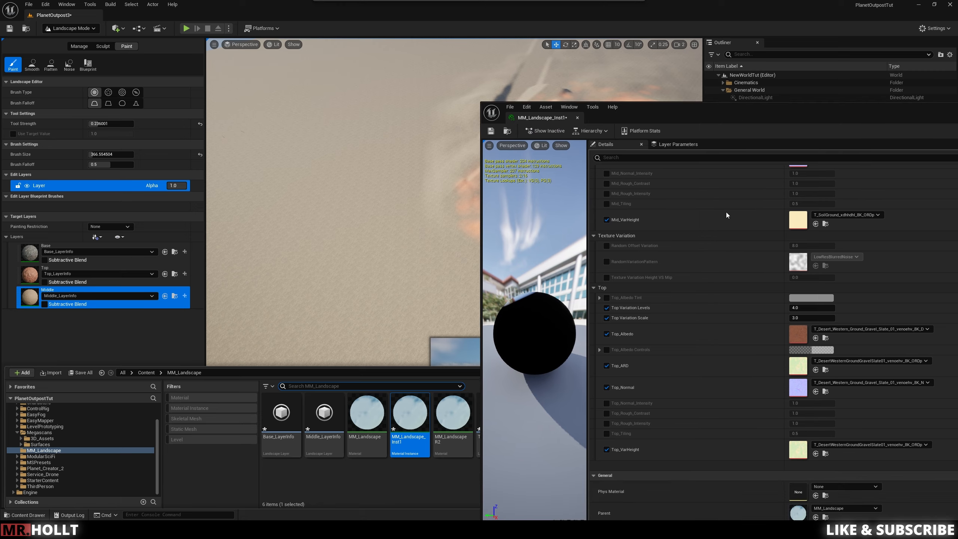
pyautogui.scroll(8, 736, 241)
pyautogui.scroll(10, 692, 245)
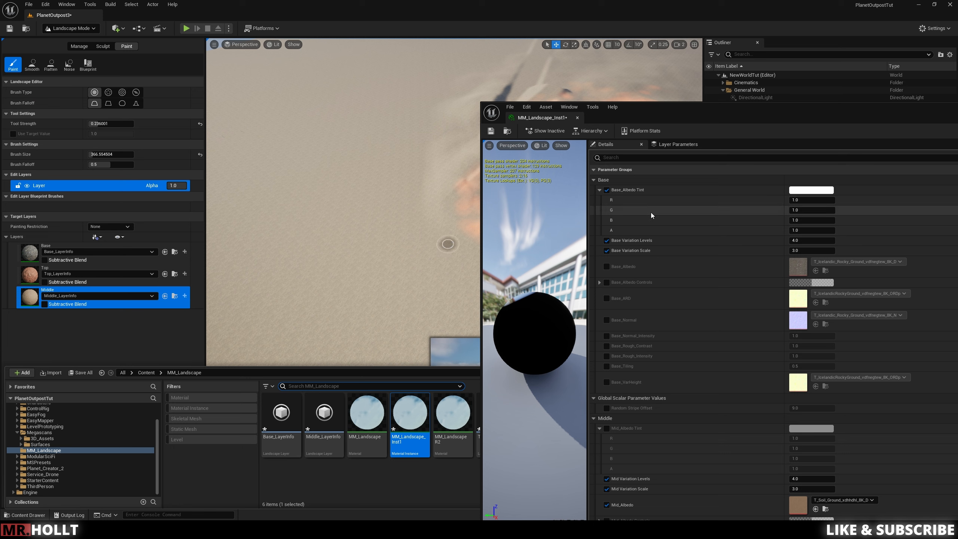
pyautogui.click(793, 240)
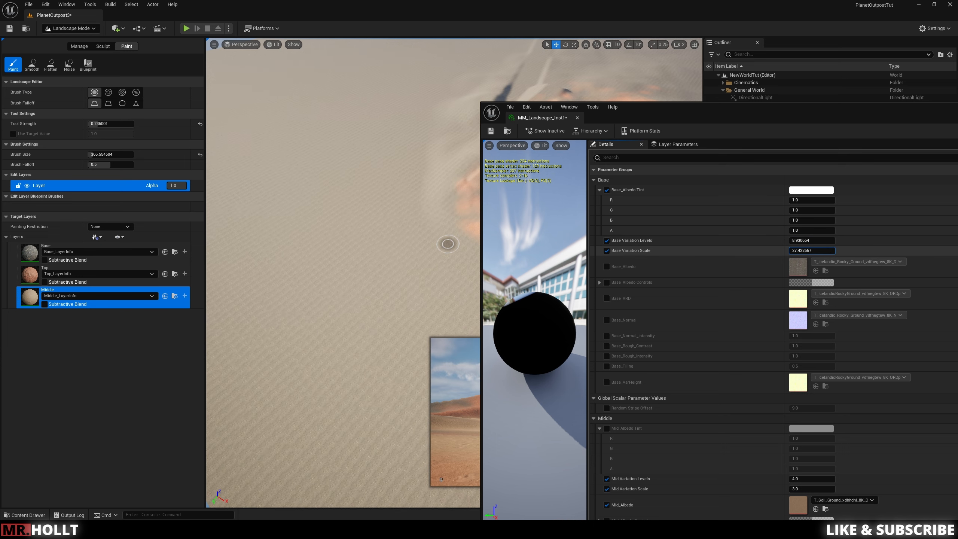
pyautogui.moveTo(812, 250); pyautogui.dragTo(804, 251)
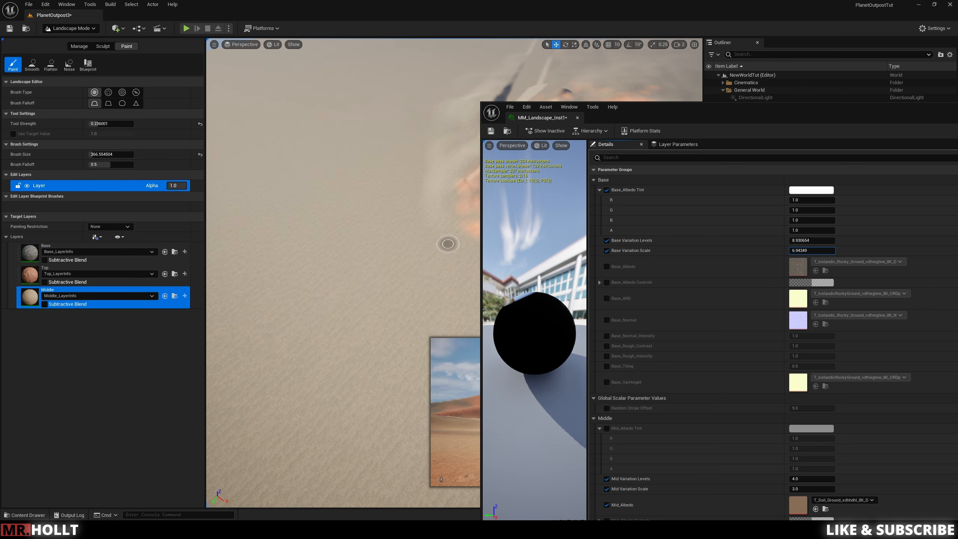
# Fly from above down to ground level to examine the Base layer's tiling with the new variation values
pyautogui.moveTo(409, 302); pyautogui.dragTo(409, 302, button='right')
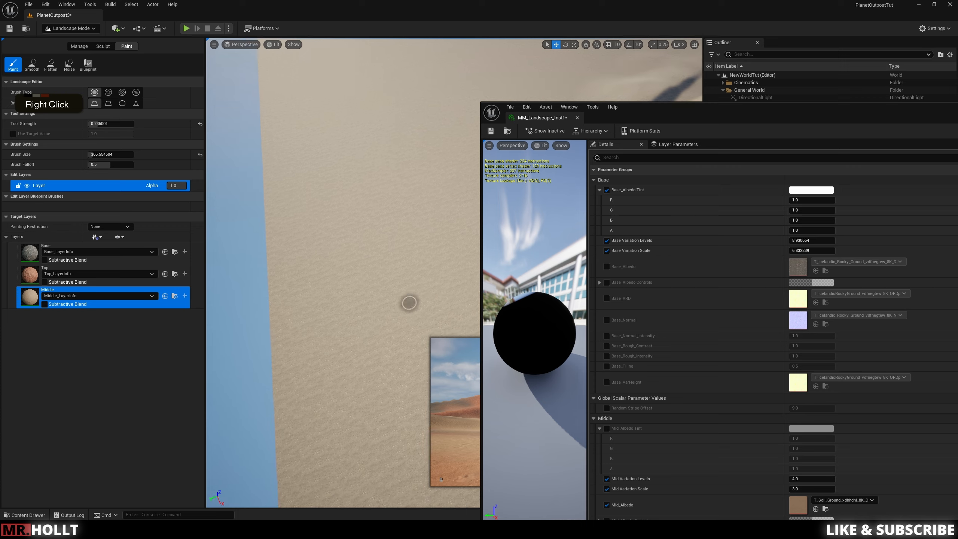
pyautogui.moveTo(369, 206); pyautogui.dragTo(369, 205, button='right')
pyautogui.press('w')
pyautogui.press('w')
pyautogui.press('w')
pyautogui.press('a')
pyautogui.press('w')
pyautogui.press('w')
pyautogui.press('s')
pyautogui.press('s')
pyautogui.press('e')
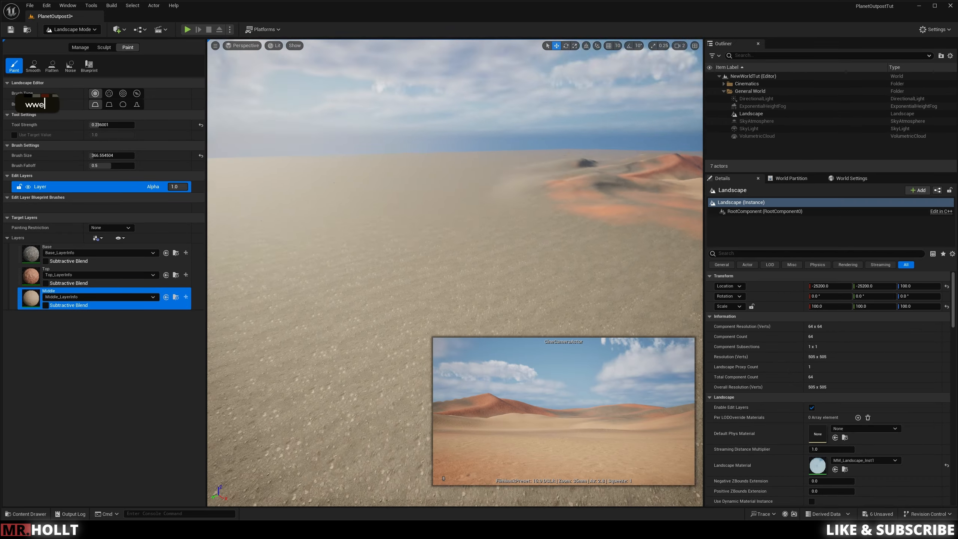
# Fly over the landscape between ground level and high above to examine how the ground layers' tiling and blending read at different distances
pyautogui.press('e')
pyautogui.moveTo(455, 227); pyautogui.dragTo(454, 227, button='right')
pyautogui.press('q')
pyautogui.press('w')
pyautogui.press('w')
pyautogui.press('e')
pyautogui.press('e')
pyautogui.press('a')
pyautogui.press('a')
pyautogui.press('e')
pyautogui.press('d')
pyautogui.press('d')
pyautogui.press('d')
pyautogui.press('w')
pyautogui.press('e')
pyautogui.press('d')
pyautogui.press('s')
pyautogui.press('e')
pyautogui.press('d')
pyautogui.press('s')
pyautogui.press('q')
pyautogui.press('w')
pyautogui.press('w')
pyautogui.press('w')
pyautogui.press('w')
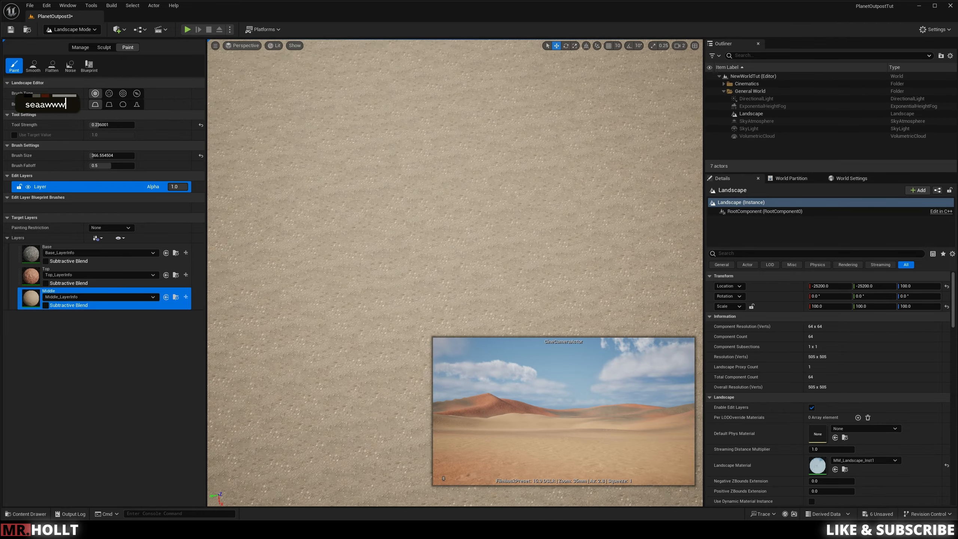
pyautogui.moveTo(455, 226); pyautogui.dragTo(455, 226, button='right')
pyautogui.press('w')
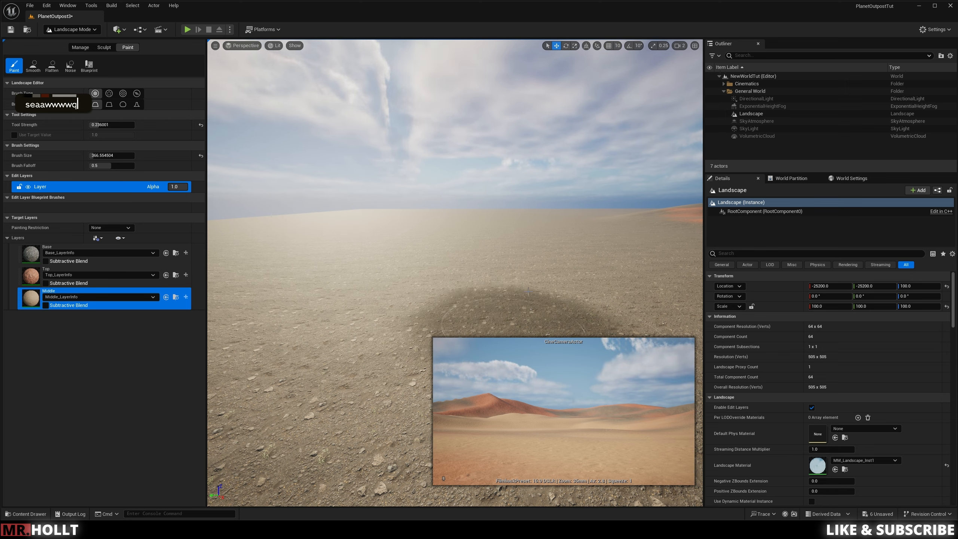
pyautogui.moveTo(528, 292); pyautogui.dragTo(528, 292, button='right')
pyautogui.press('w')
pyautogui.moveTo(551, 249); pyautogui.dragTo(551, 290, button='right')
# Open the MM_Landscape_Inst1 material instance and review its Base and Middle parameters
pyautogui.hotkey('ctrl', 'space')
pyautogui.doubleClick(411, 416)
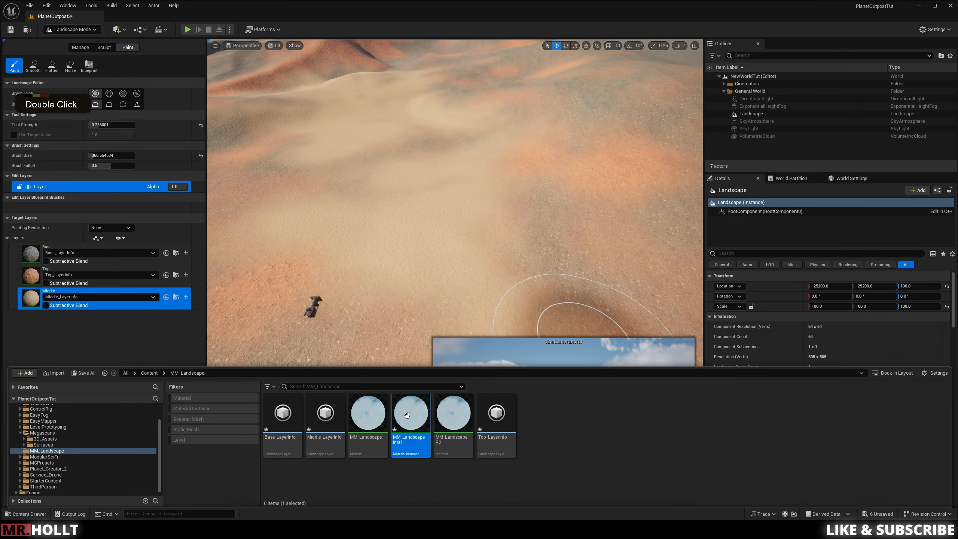
pyautogui.doubleClick(411, 415)
pyautogui.scroll(1, 644, 303)
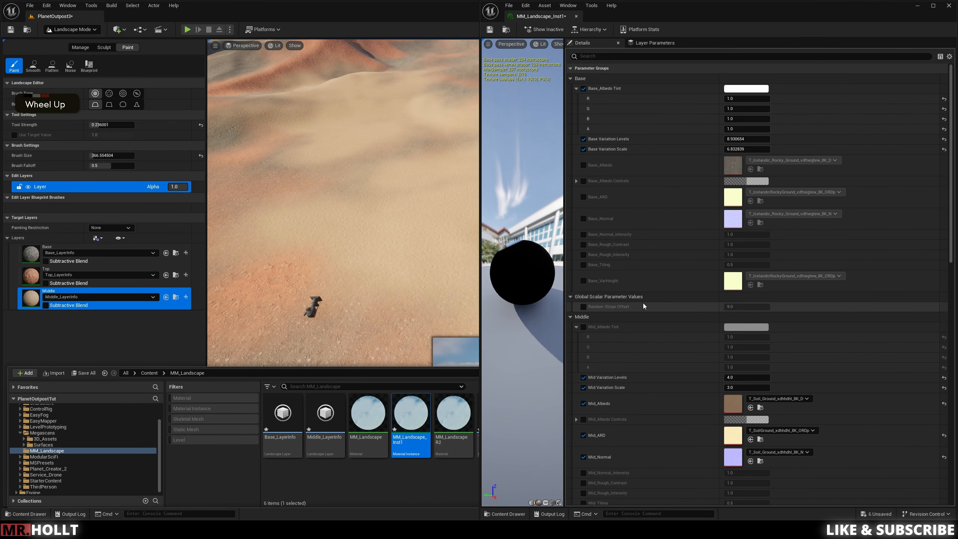
pyautogui.click(579, 233)
pyautogui.scroll(-10, 608, 242)
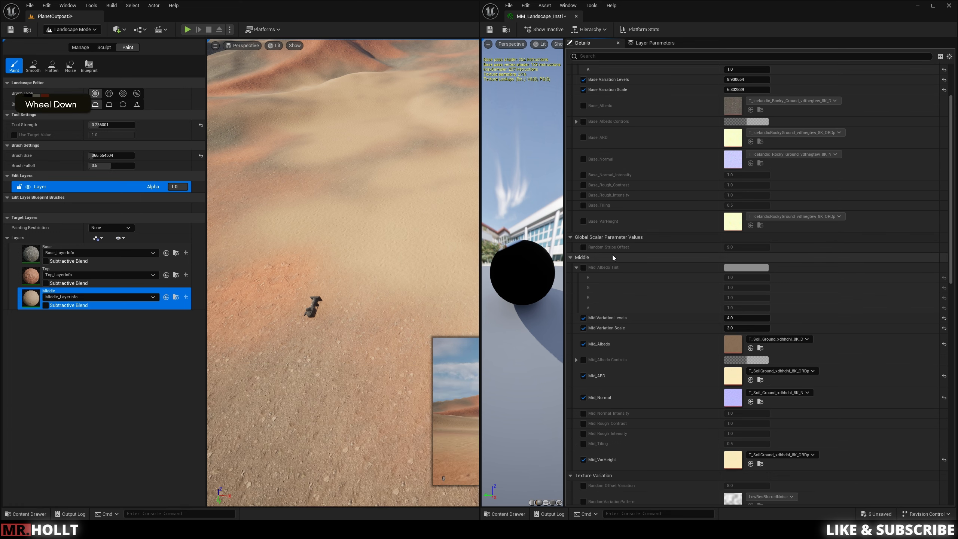
pyautogui.scroll(2, 672, 387)
pyautogui.scroll(8, 675, 386)
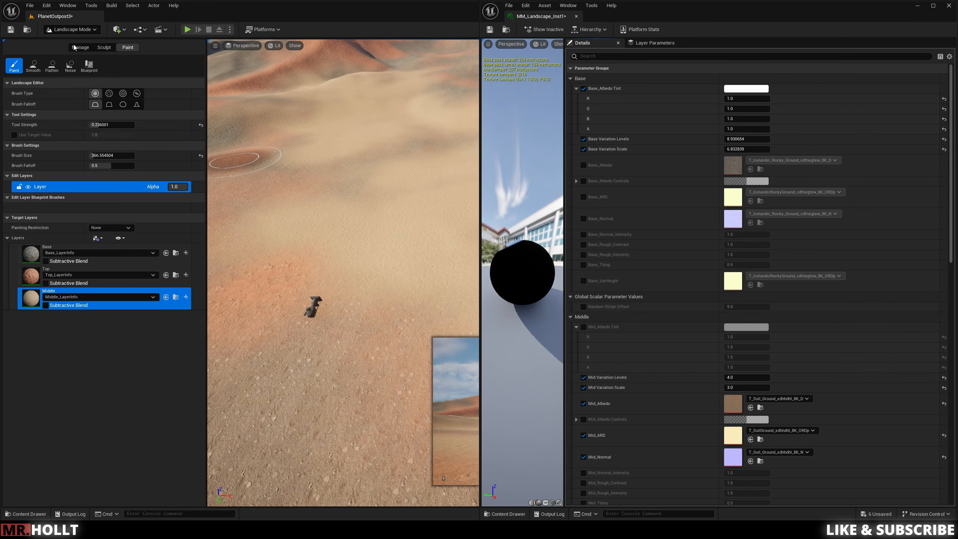
# Switch the level editor from Landscape to Selection mode and view the dunes up to the horizon
pyautogui.click(72, 30)
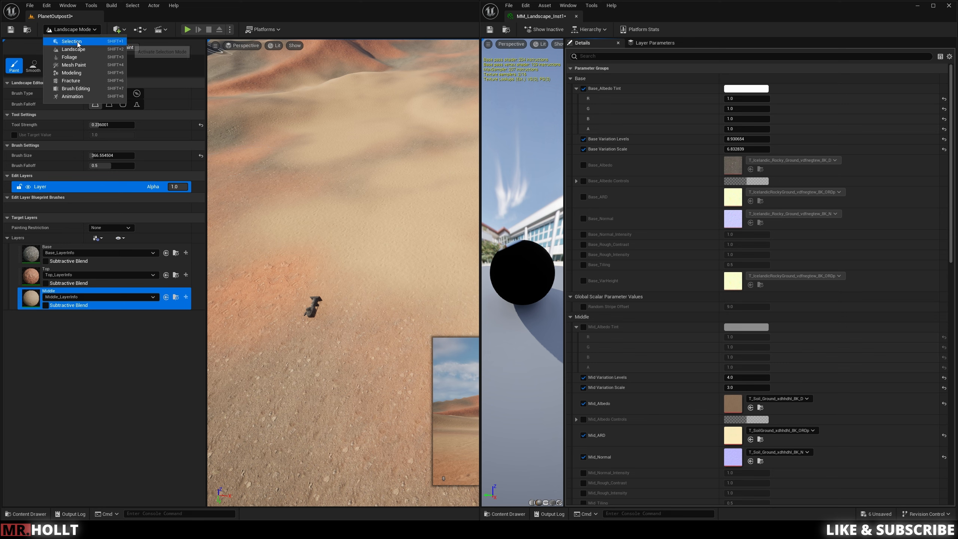
pyautogui.click(72, 40)
pyautogui.moveTo(266, 203); pyautogui.dragTo(265, 159, button='right')
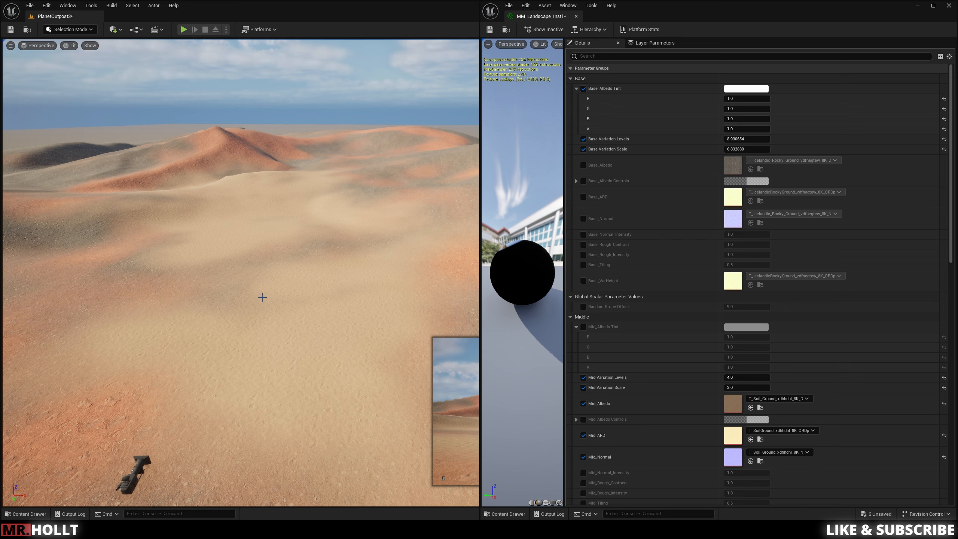
# Compare the landscape layers' colours in the Unlit and Lit view modes
pyautogui.doubleClick(69, 45)
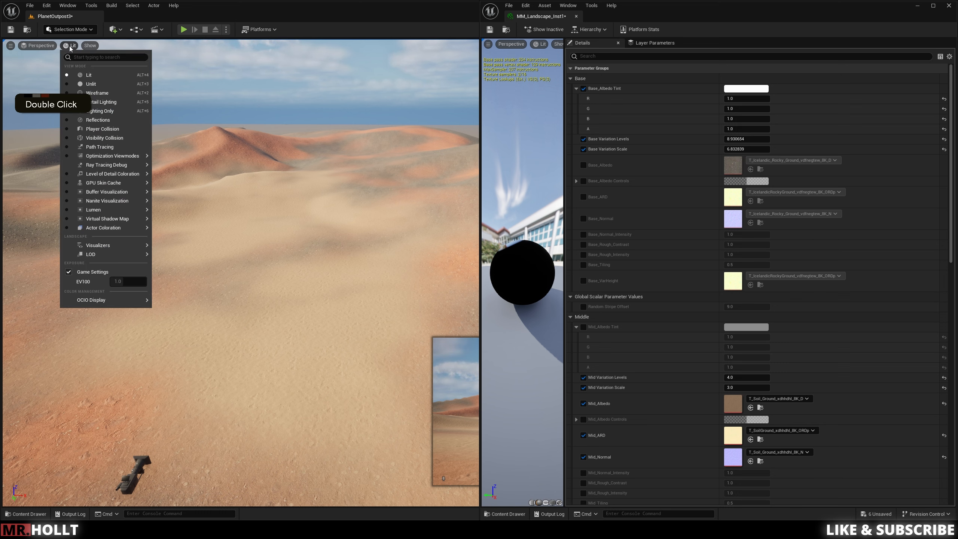
pyautogui.click(87, 84)
pyautogui.press('d')
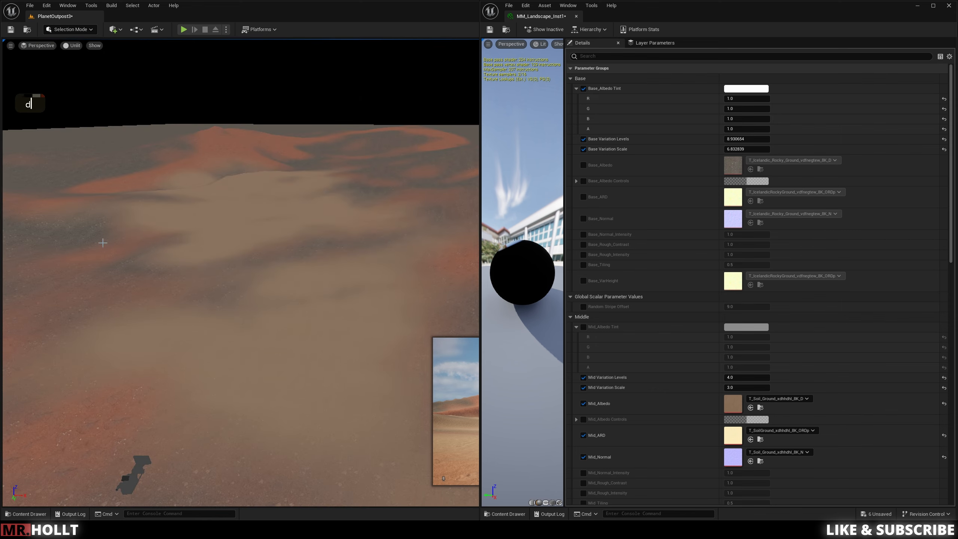
pyautogui.press('w')
pyautogui.moveTo(320, 245); pyautogui.dragTo(278, 255, button='right')
pyautogui.press('s')
pyautogui.press('s')
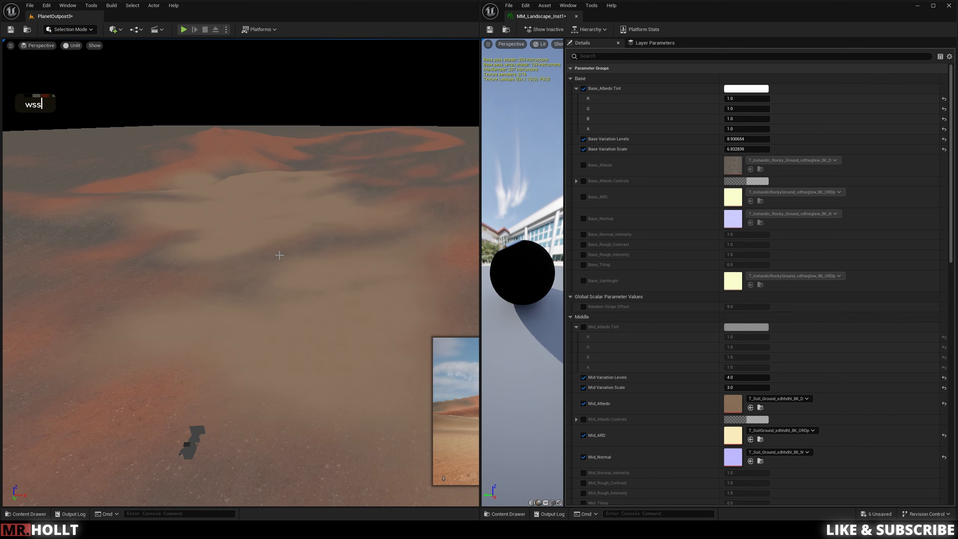
pyautogui.moveTo(330, 366); pyautogui.dragTo(330, 386, button='right')
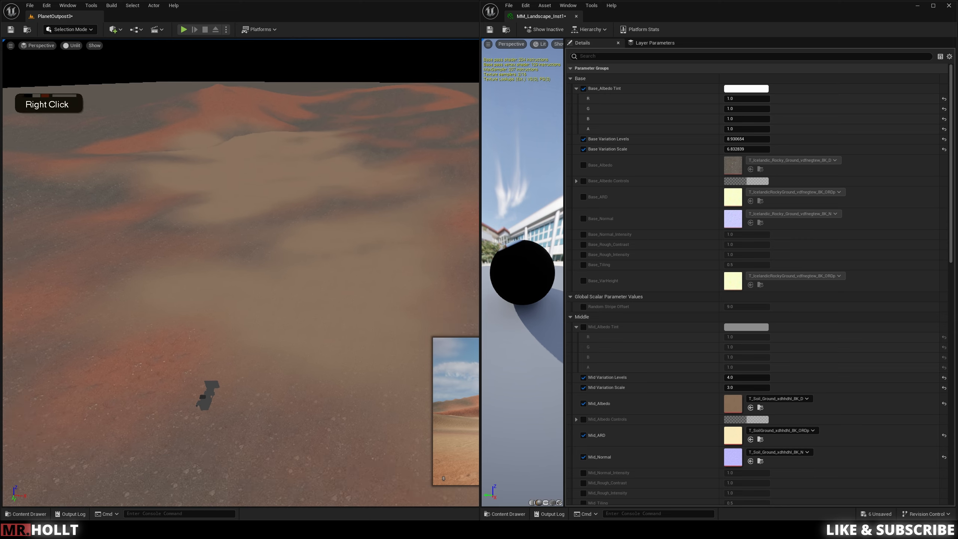
pyautogui.click(72, 45)
pyautogui.click(89, 77)
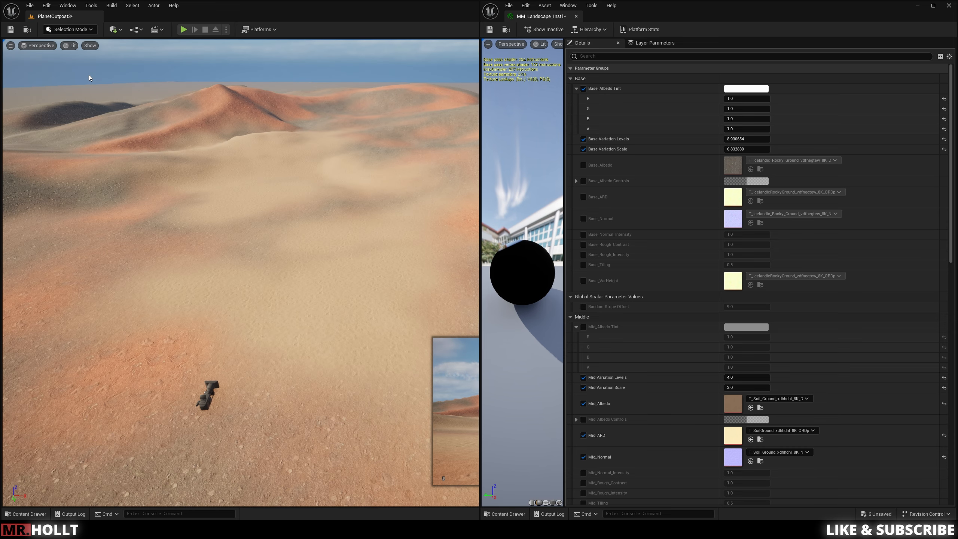
# Set the level viewport to Unlit view and move around the dunes to examine the layers' raw colours
pyautogui.click(70, 46)
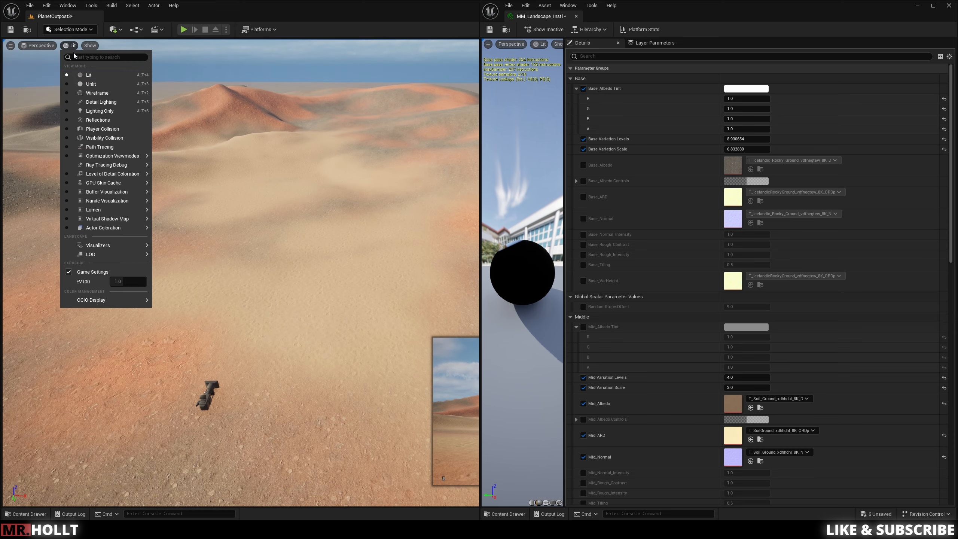
pyautogui.click(89, 85)
pyautogui.moveTo(90, 85)
pyautogui.mouseDown(button='right')
pyautogui.moveTo(85, 53)
pyautogui.moveTo(84, 70)
pyautogui.mouseUp(button='right')
pyautogui.press('d')
pyautogui.press('w')
pyautogui.press('q')
pyautogui.press('e')
pyautogui.press('e')
pyautogui.press('s')
pyautogui.press('s')
pyautogui.press('w')
pyautogui.press('q')
pyautogui.press('w')
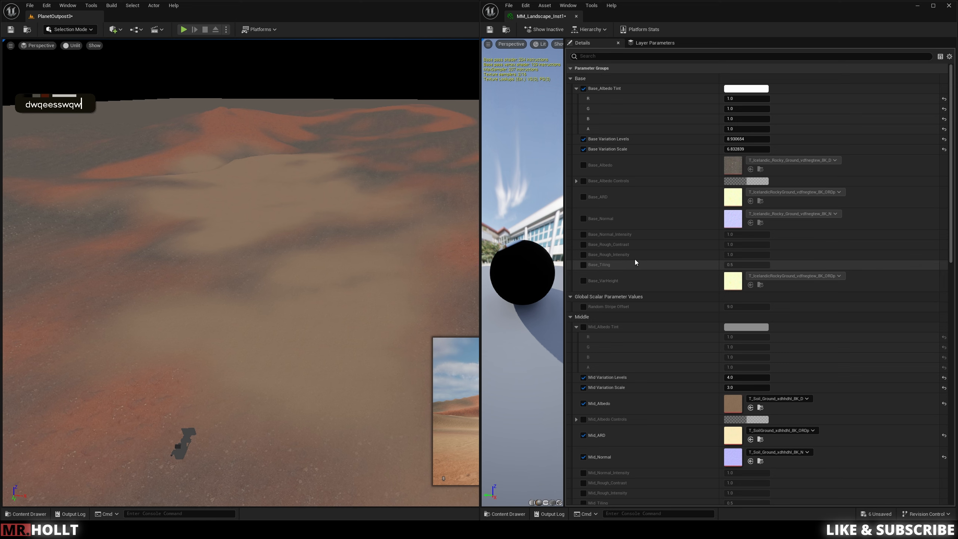
# Enable the Base_Albedo Controls override in the material instance
pyautogui.click(579, 182)
pyautogui.click(583, 181)
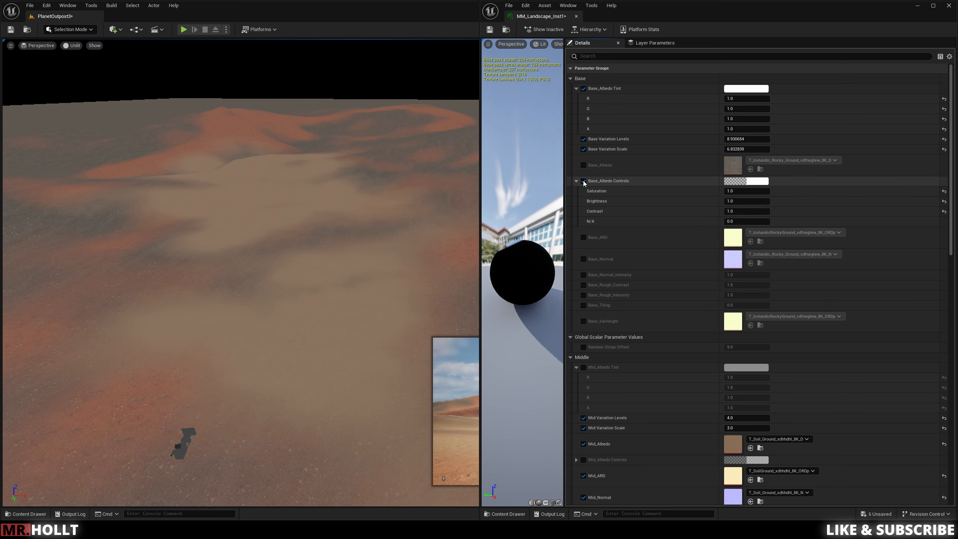
pyautogui.doubleClick(749, 181)
pyautogui.moveTo(803, 251); pyautogui.dragTo(778, 241)
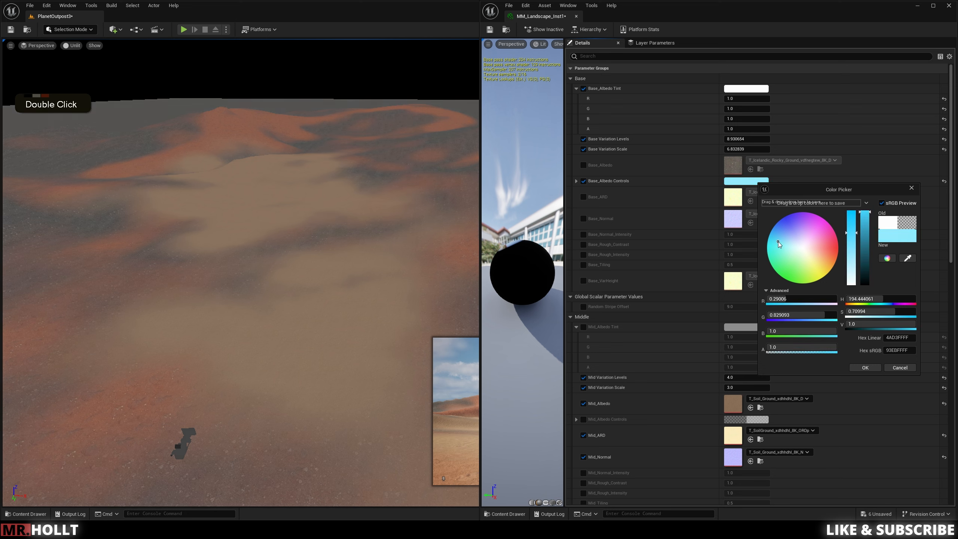
pyautogui.hotkey('ctrl', 'z')
pyautogui.hotkey('ctrl', 'z')
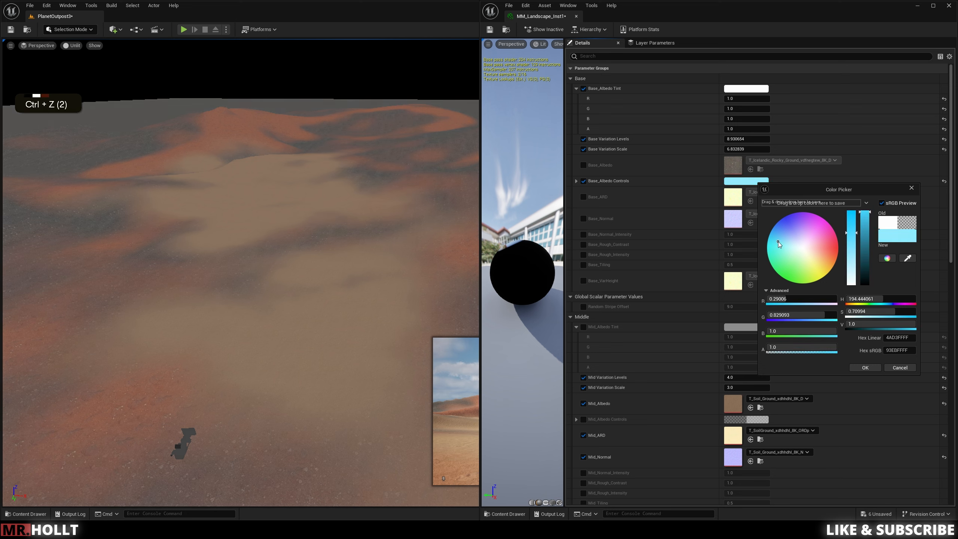
pyautogui.hotkey('alt', 'z')
pyautogui.hotkey('alt', 'z')
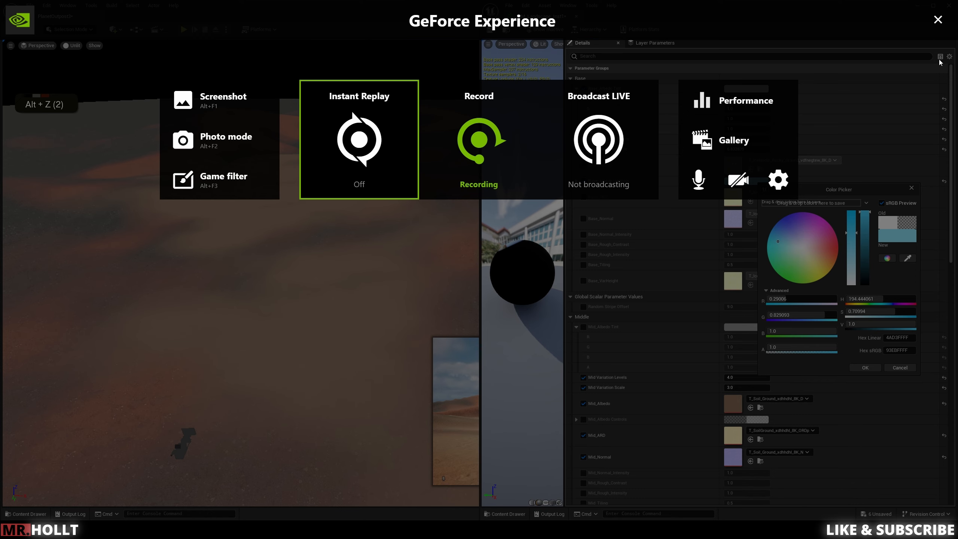
pyautogui.click(939, 19)
pyautogui.hotkey('ctrl', 'z')
pyautogui.hotkey('ctrl', 'z')
pyautogui.hotkey('ctrl', 'z')
pyautogui.hotkey('ctrl', 'z')
pyautogui.hotkey('ctrl', 'z')
pyautogui.hotkey('ctrl', 'z')
pyautogui.doubleClick(803, 242)
pyautogui.doubleClick(801, 249)
pyautogui.click(900, 367)
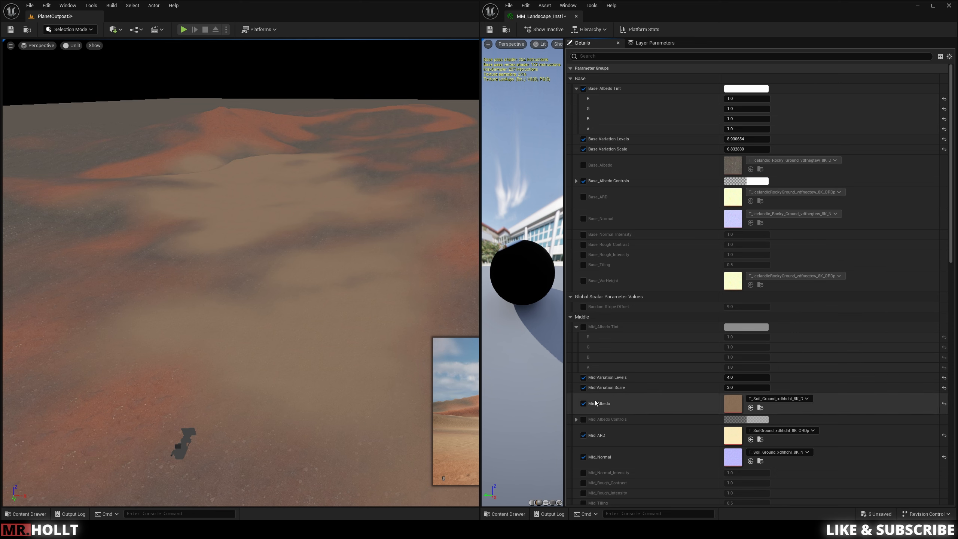
# Enable the Mid_Albedo Controls and Top_Albedo Controls overrides in the material instance
pyautogui.scroll(-1, 586, 337)
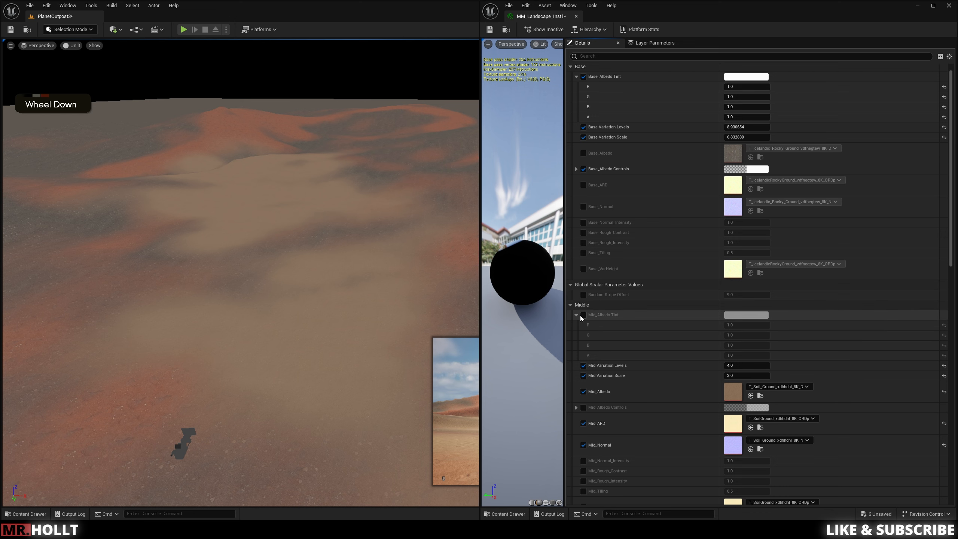
pyautogui.scroll(-2, 671, 352)
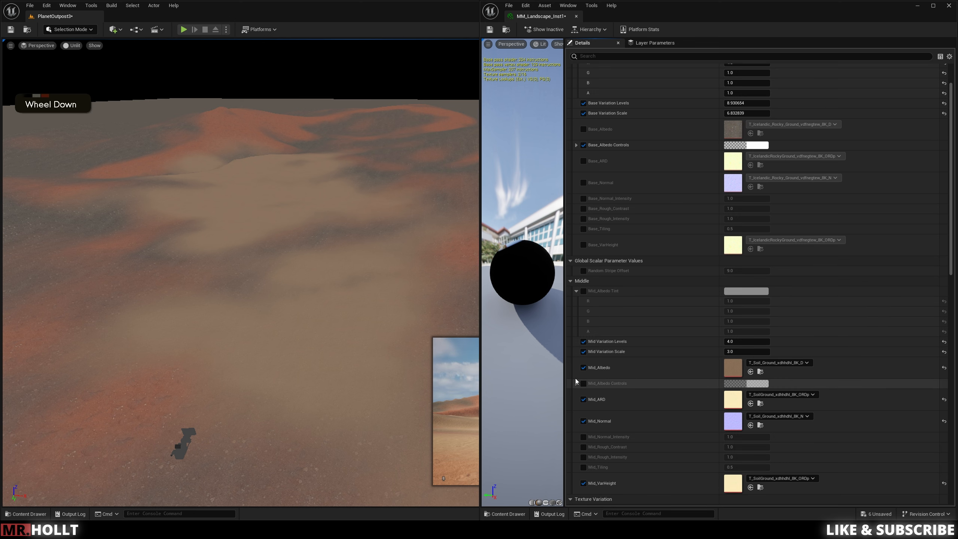
pyautogui.doubleClick(586, 384)
pyautogui.scroll(-15, 706, 393)
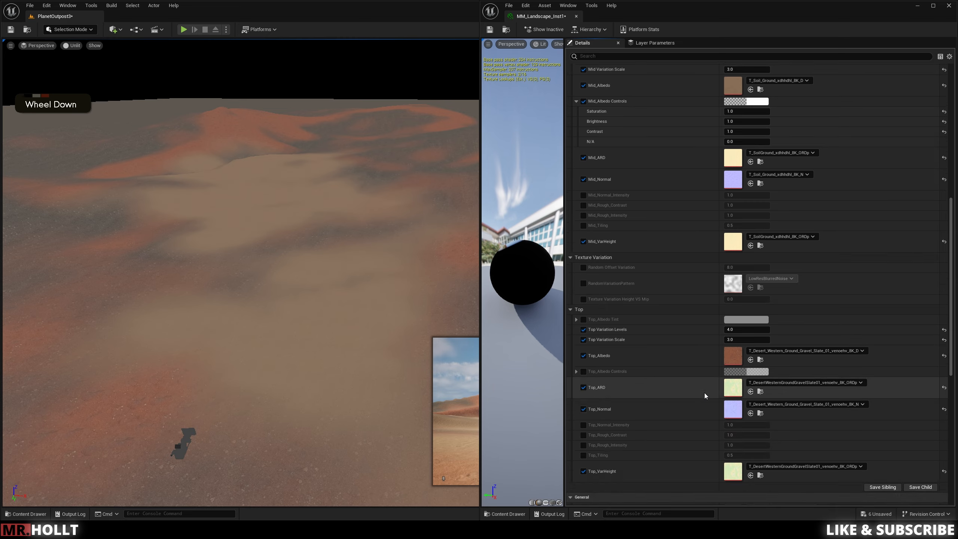
pyautogui.doubleClick(586, 288)
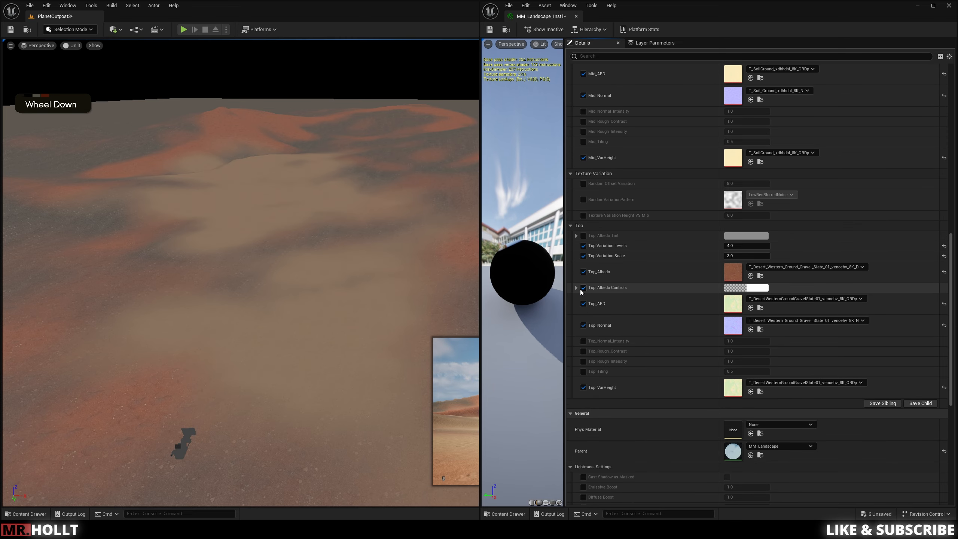
pyautogui.doubleClick(611, 288)
# Set Top_Albedo Controls to a light blue of about R 0.34, G 0.72, B 1.0 and A 1.0
pyautogui.doubleClick(756, 288)
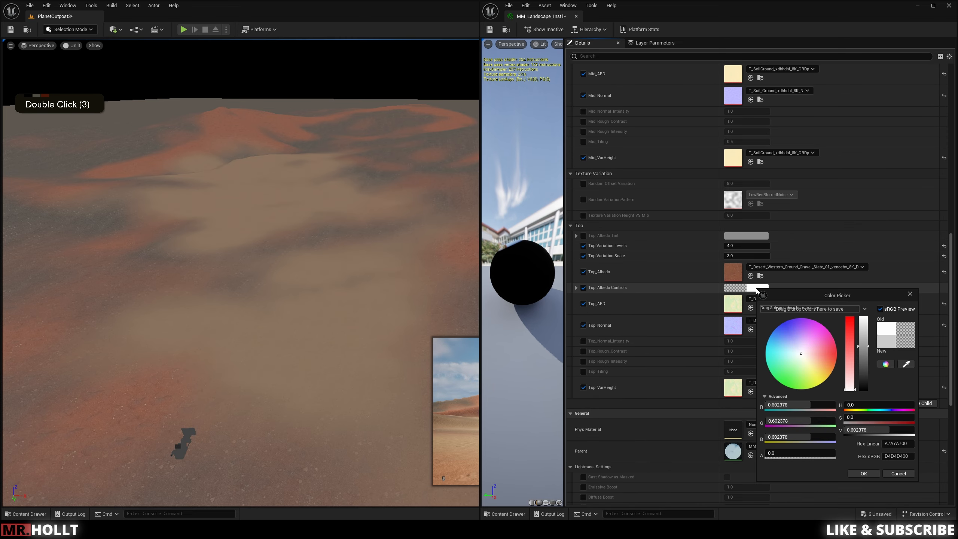
pyautogui.click(793, 352)
pyautogui.moveTo(792, 353); pyautogui.dragTo(772, 346)
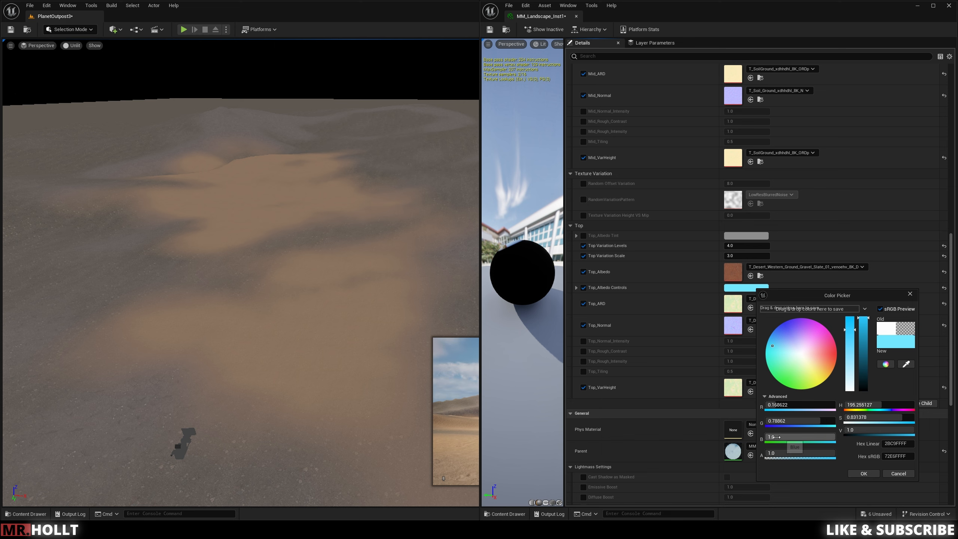
pyautogui.click(796, 421)
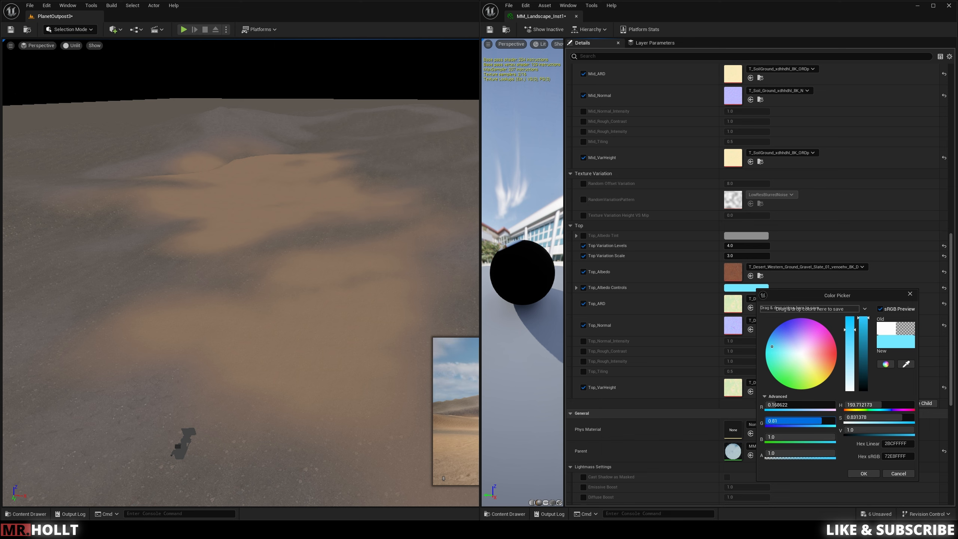
pyautogui.moveTo(826, 421)
pyautogui.mouseDown()
pyautogui.moveTo(834, 421)
pyautogui.moveTo(812, 420)
pyautogui.mouseUp()
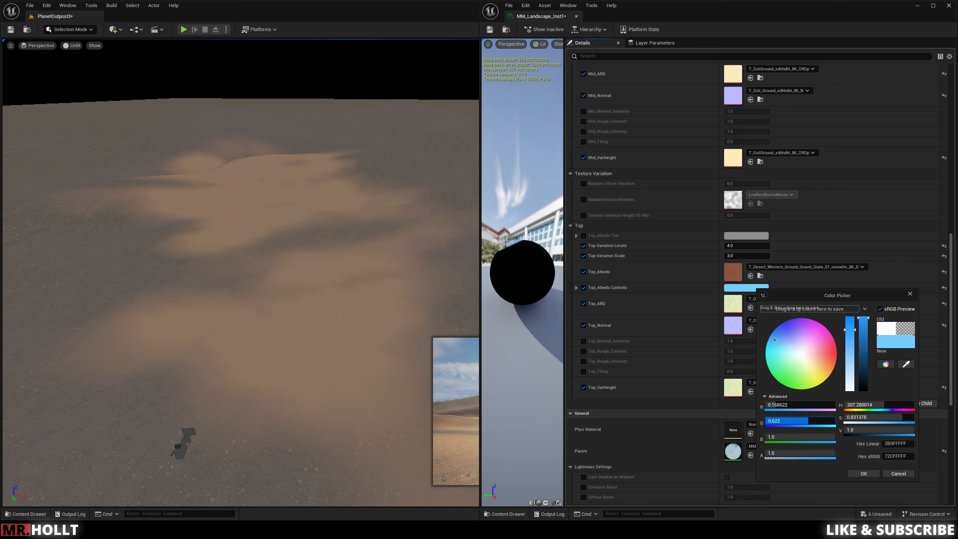
pyautogui.moveTo(846, 330); pyautogui.dragTo(842, 342)
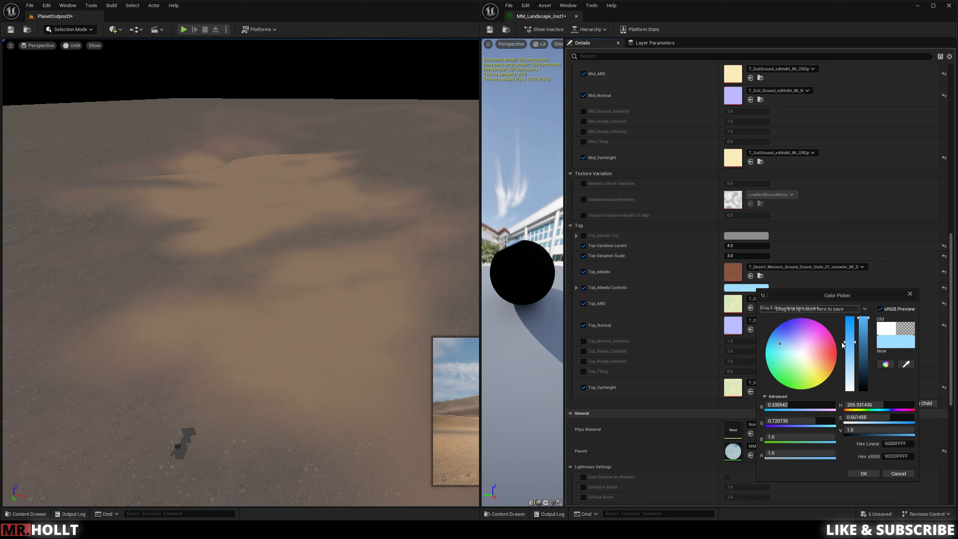
pyautogui.click(863, 474)
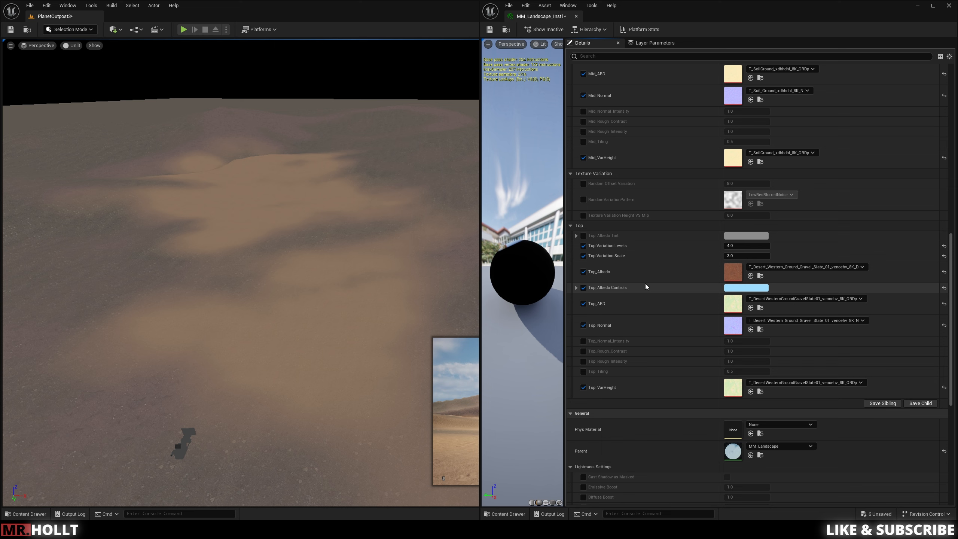
# Lower the Top_Albedo Controls saturation to about 0.22 and set its brightness to 0.75
pyautogui.click(576, 288)
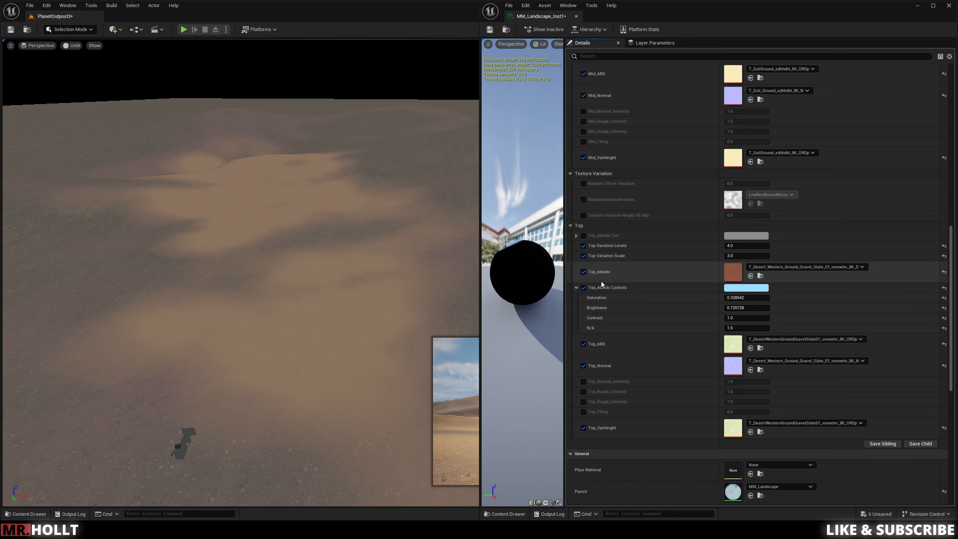
pyautogui.moveTo(733, 299); pyautogui.dragTo(777, 299)
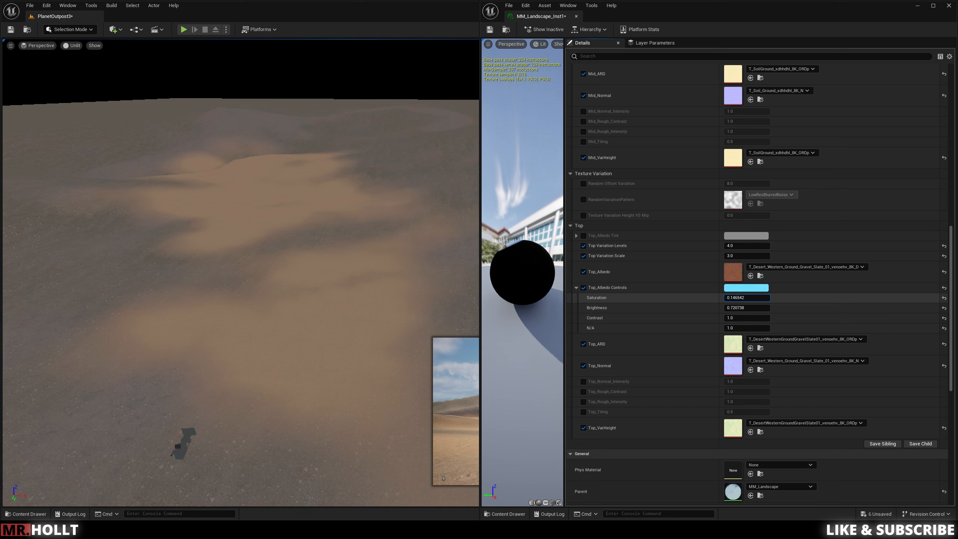
pyautogui.moveTo(736, 308)
pyautogui.mouseDown()
pyautogui.moveTo(774, 308)
pyautogui.moveTo(736, 309)
pyautogui.mouseUp()
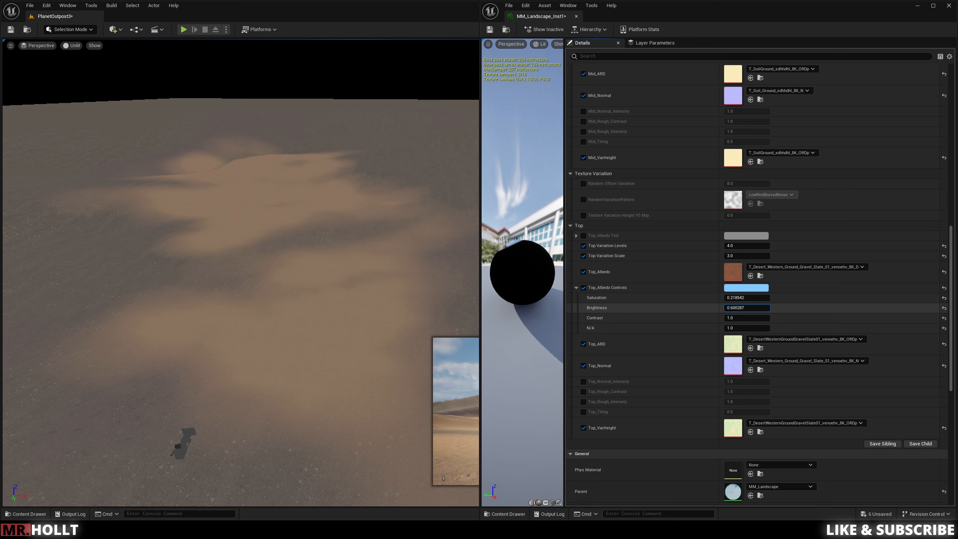
pyautogui.doubleClick(748, 288)
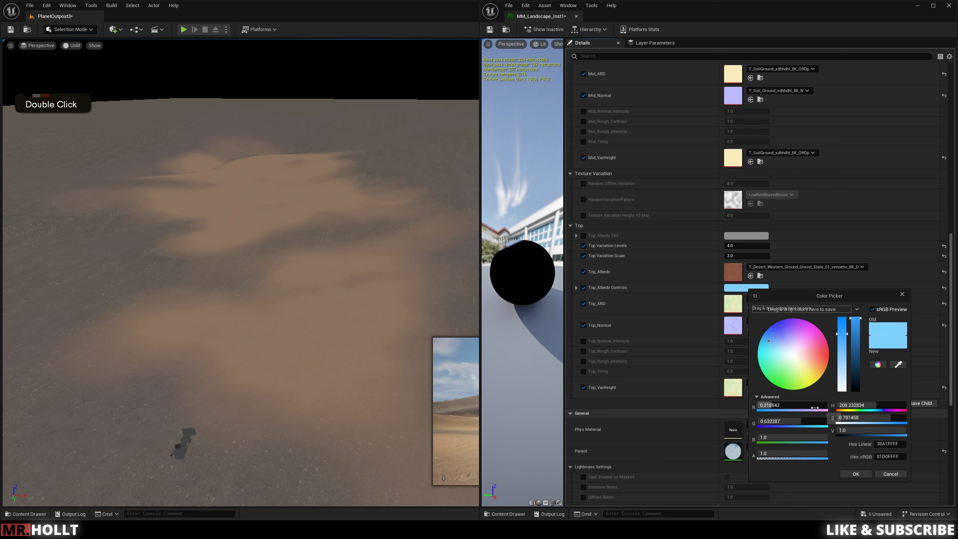
pyautogui.moveTo(796, 422); pyautogui.dragTo(797, 422)
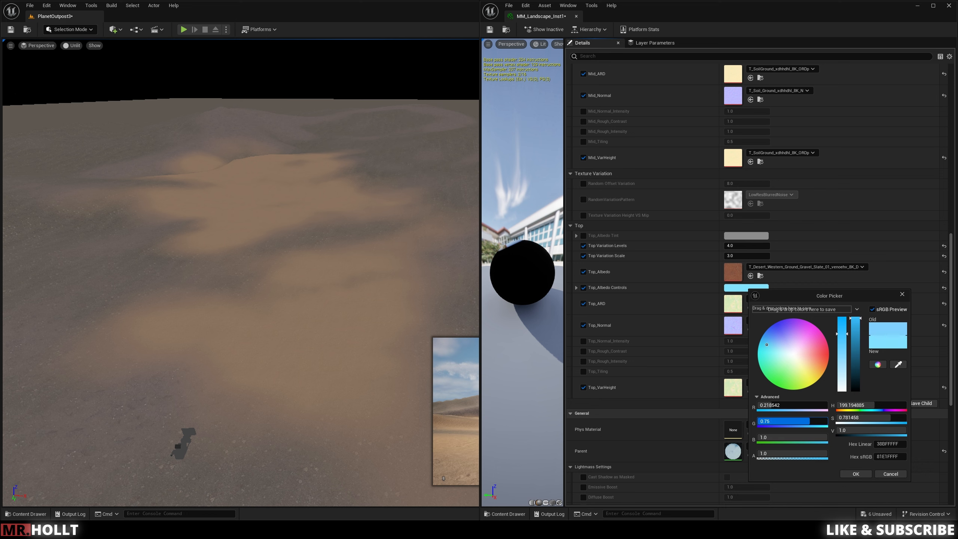
pyautogui.click(857, 474)
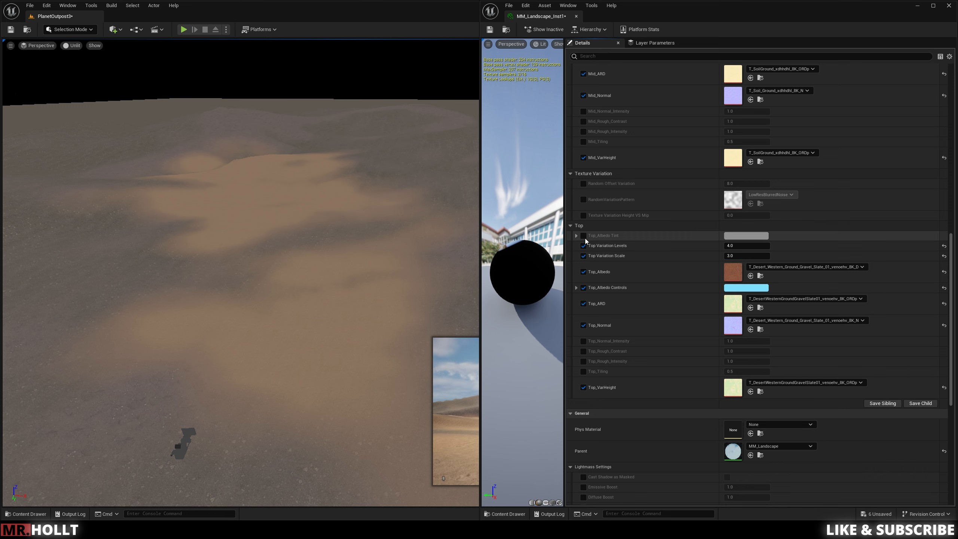
# Enable Top_Albedo Tint and set it to about R 0.93, G 1.07 and B 0.95
pyautogui.click(584, 235)
pyautogui.click(576, 236)
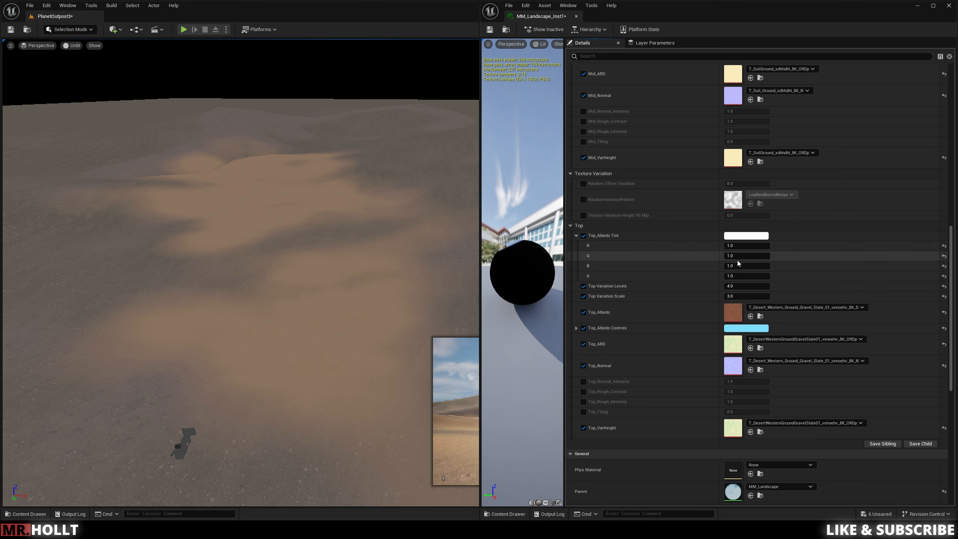
pyautogui.moveTo(731, 256); pyautogui.dragTo(749, 257)
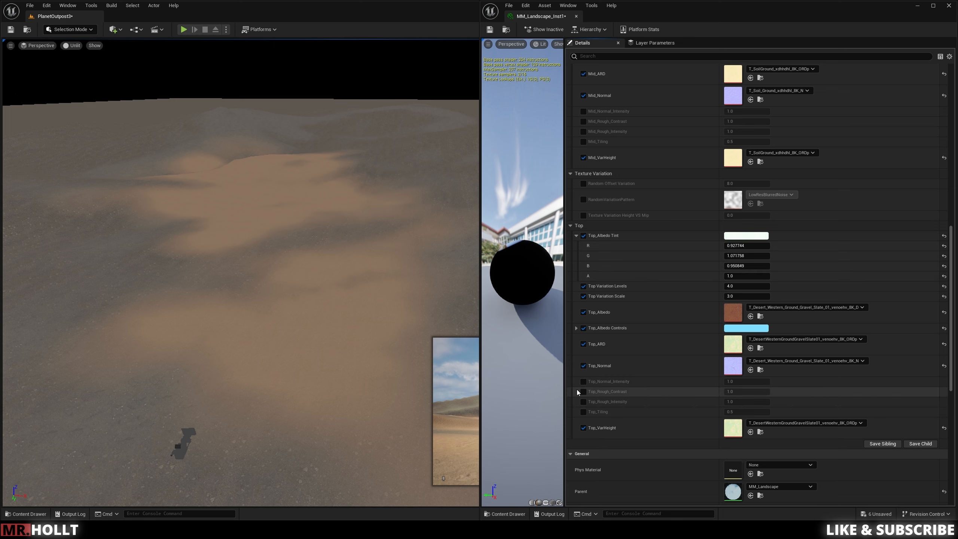
# Reveal the individual Top_Albedo Controls values for adjustment
pyautogui.click(577, 328)
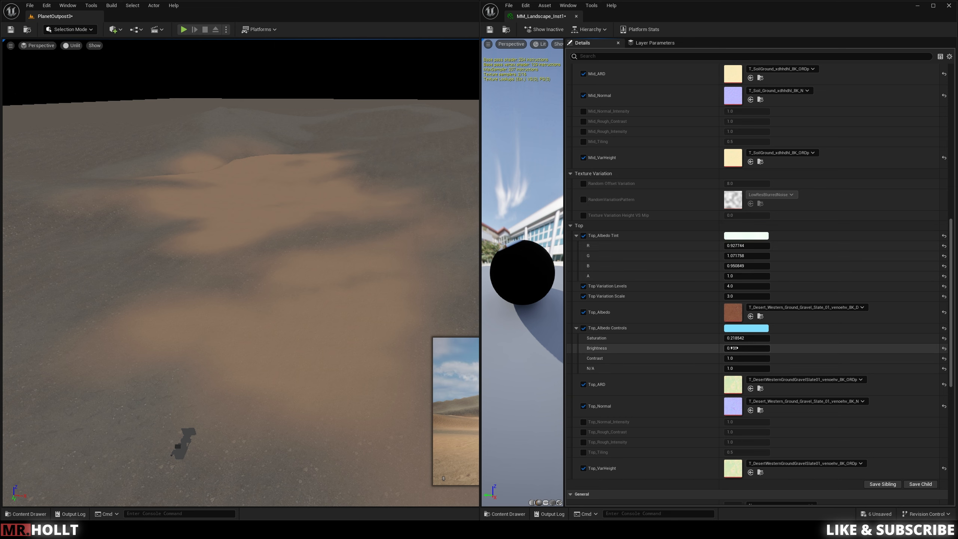